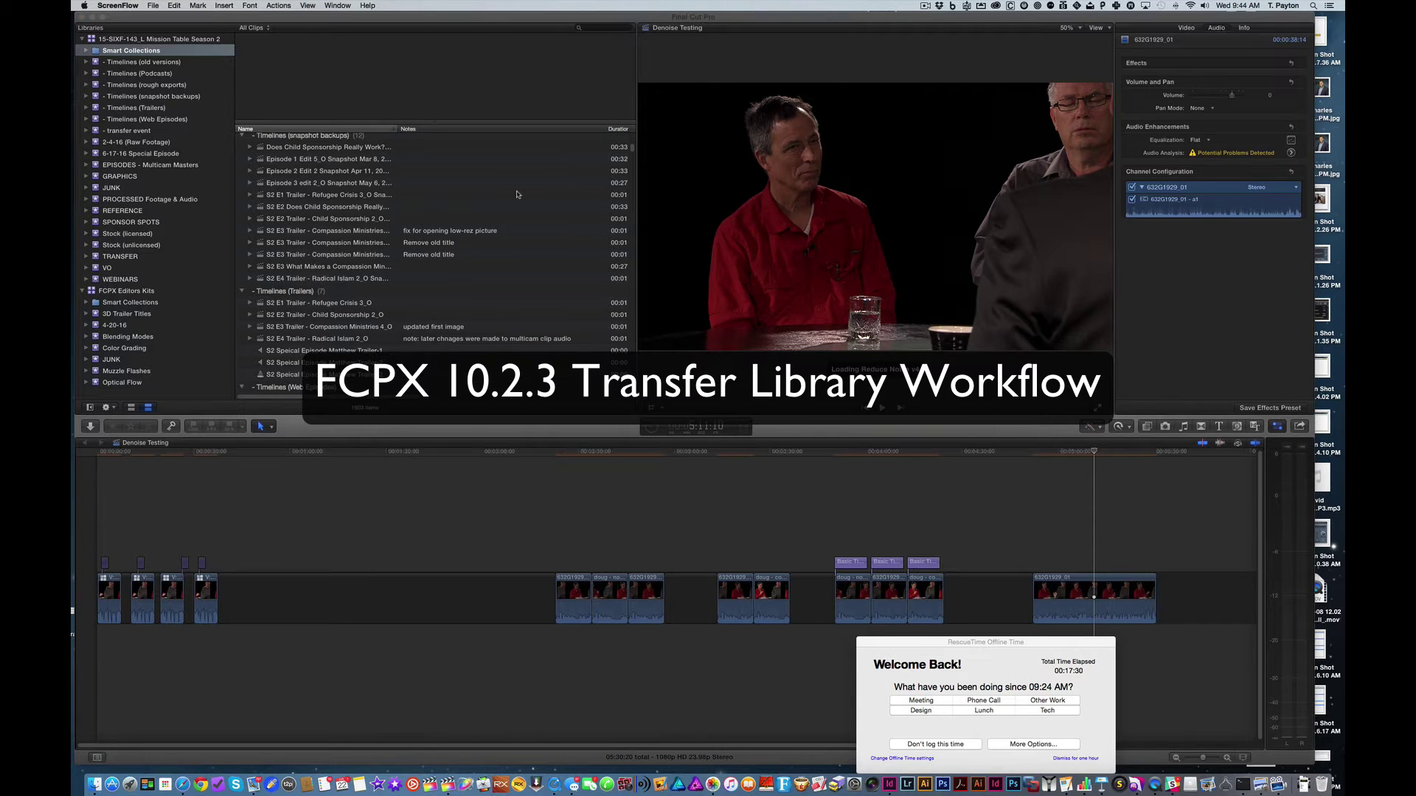
- Submit the RescueTime offline time as other work and collapse the FCPX Editors Kits library
{"action": "left_click", "coordinate": [1069, 702]}
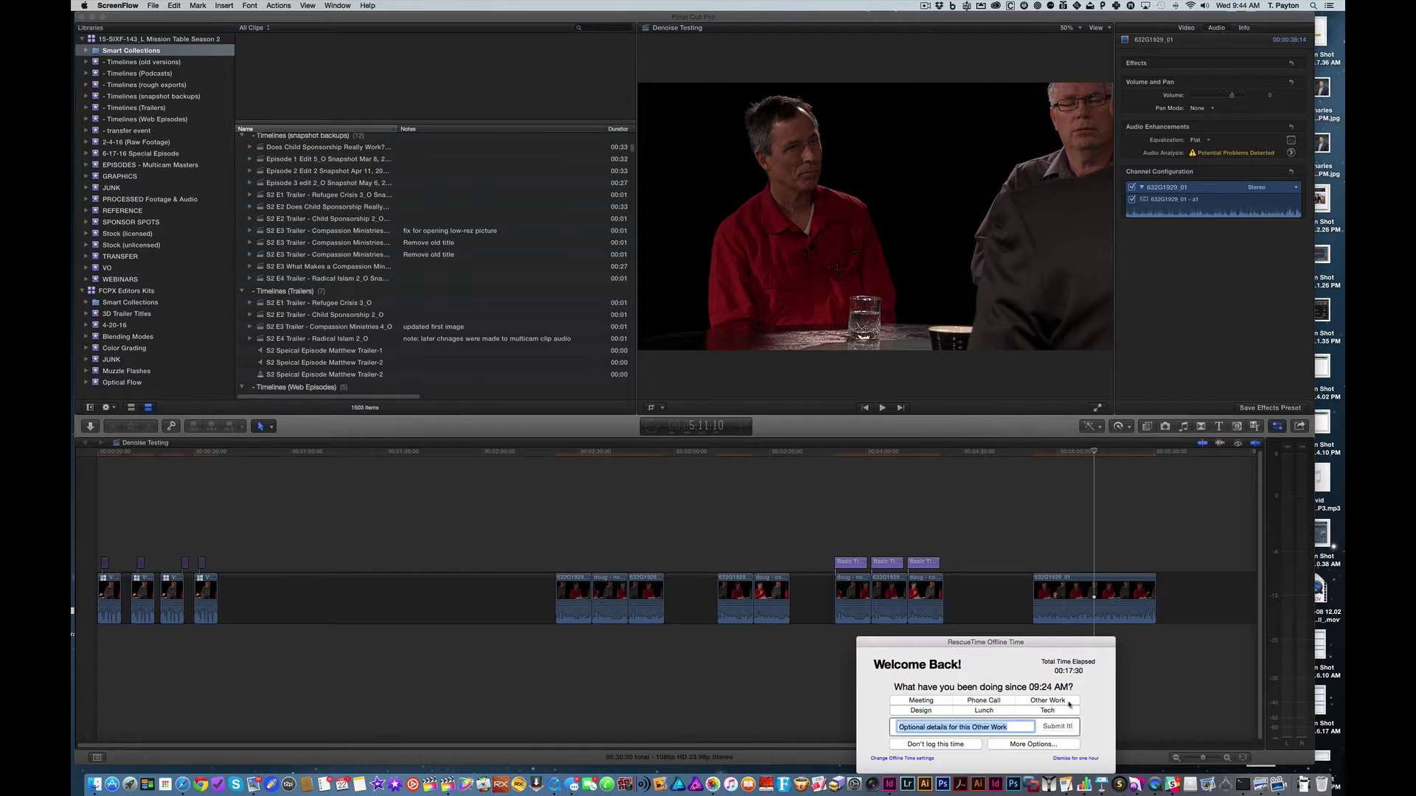
{"action": "left_click", "coordinate": [1054, 726]}
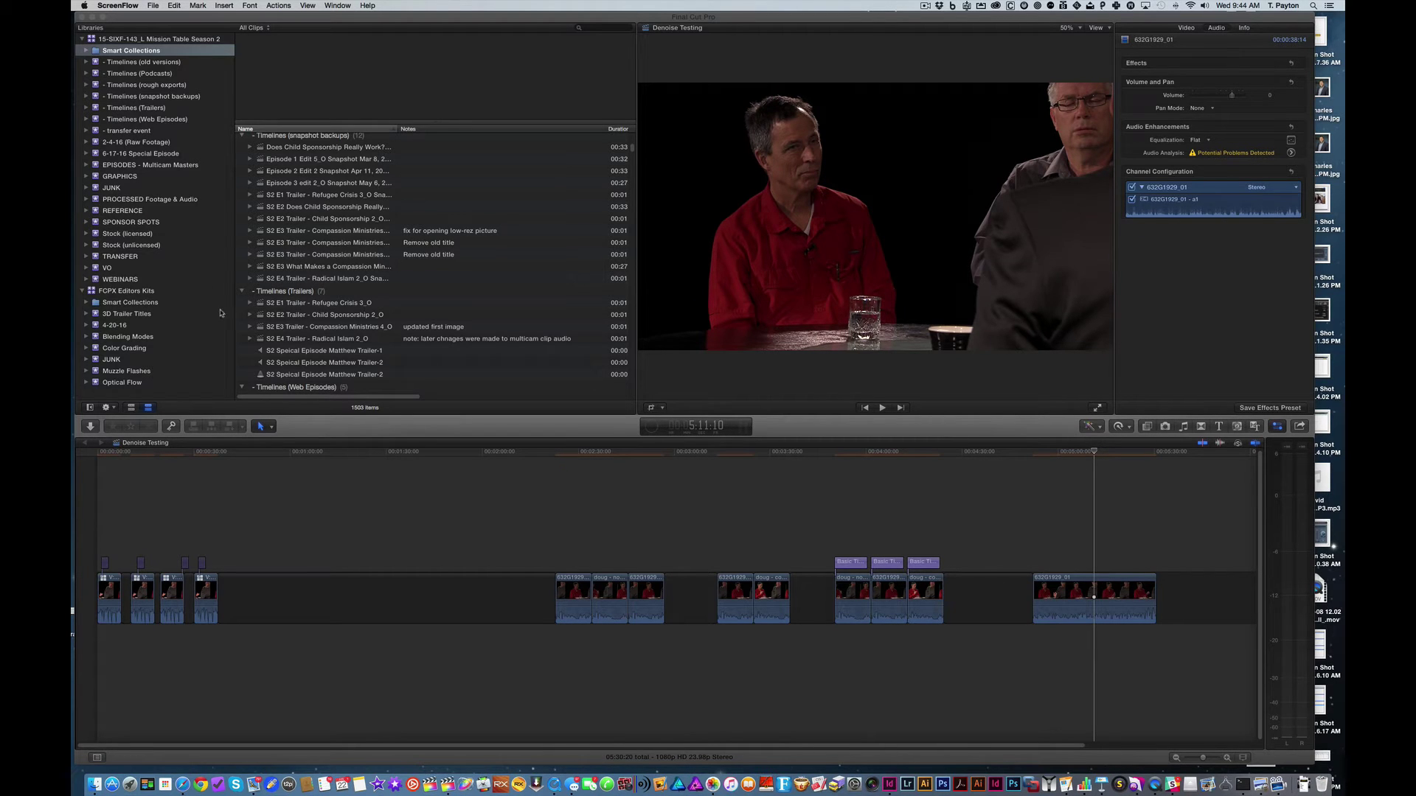
{"action": "left_click", "coordinate": [82, 291]}
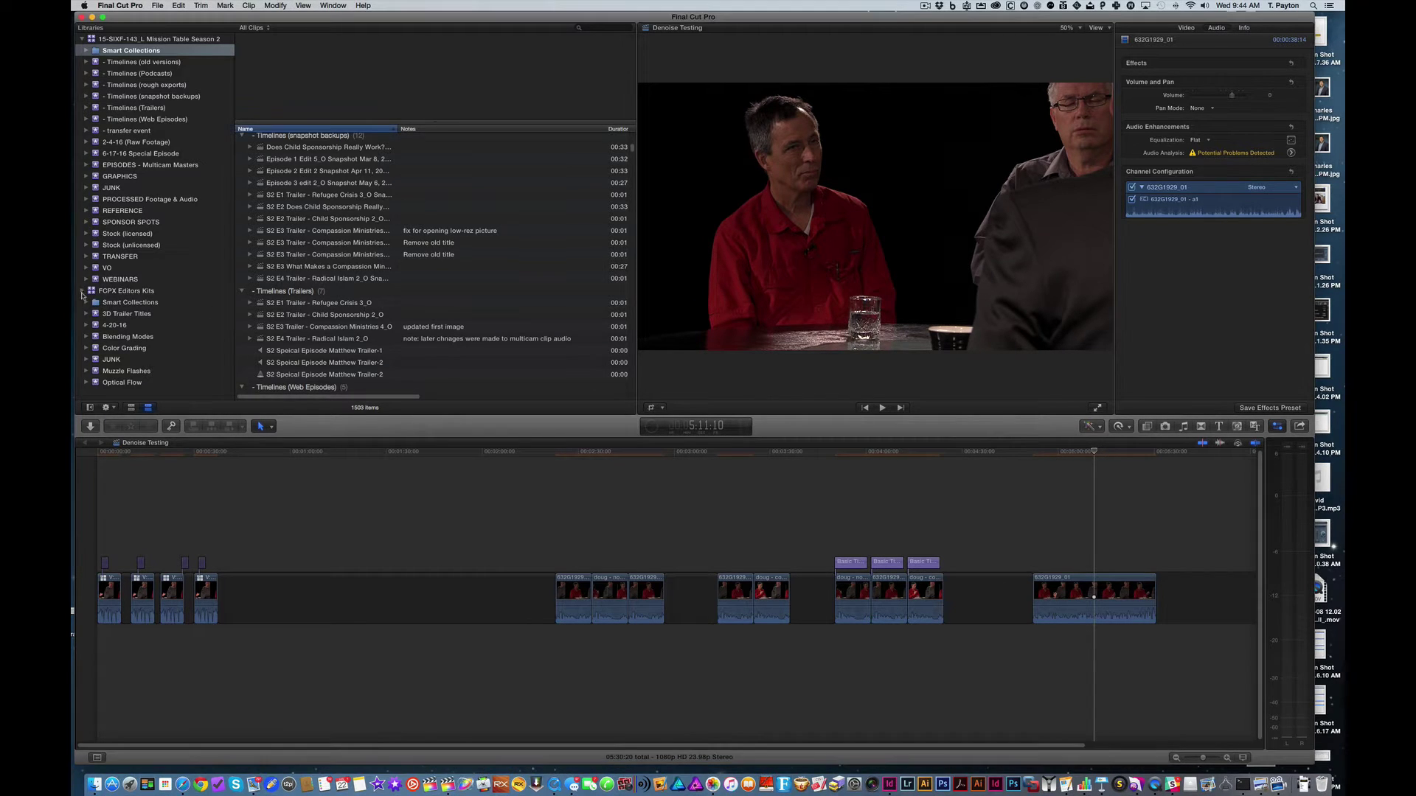
- Consolidate the Mission Table Season 2 library's files and dismiss the nothing-to-consolidate alert
{"action": "left_click", "coordinate": [156, 39]}
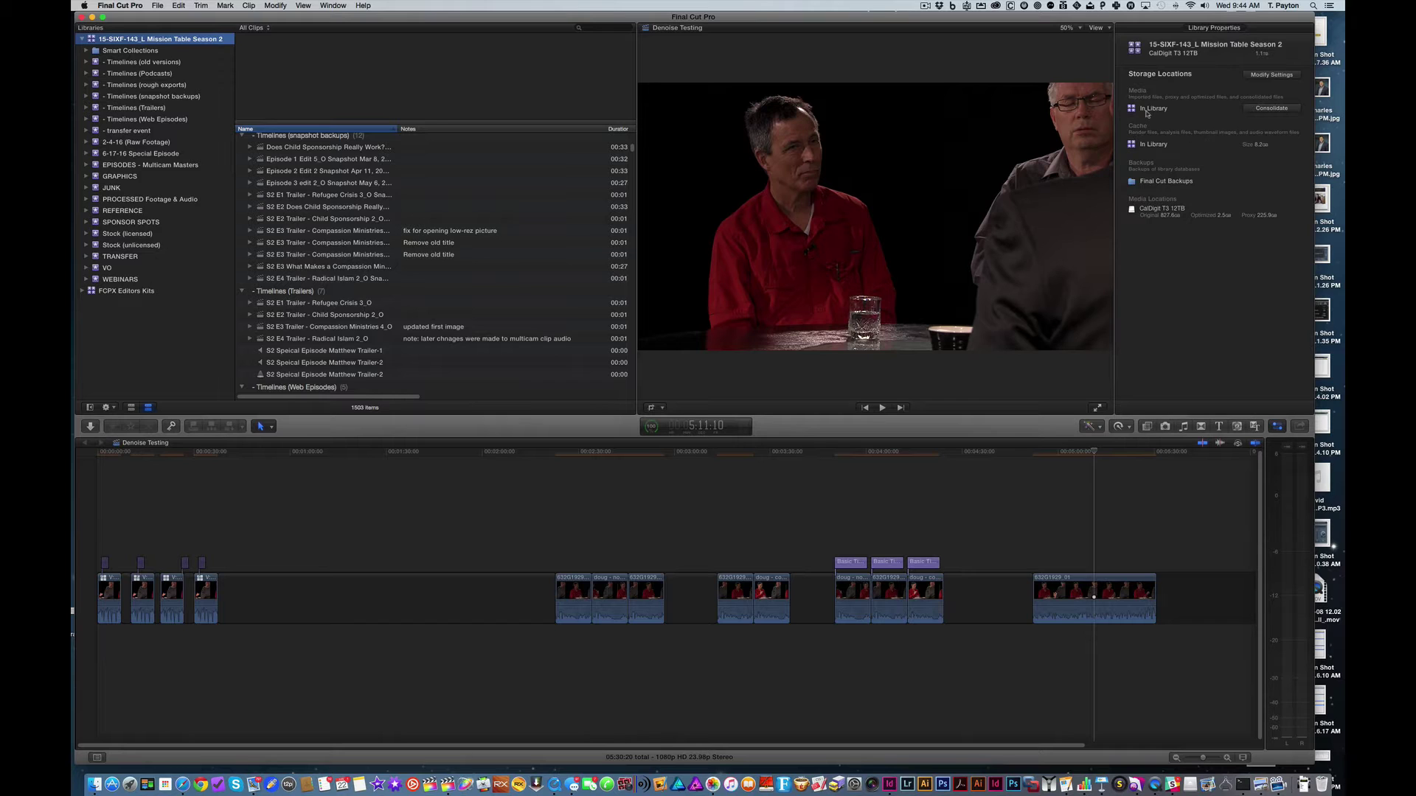
{"action": "left_click", "coordinate": [1271, 108]}
{"action": "left_click", "coordinate": [782, 280]}
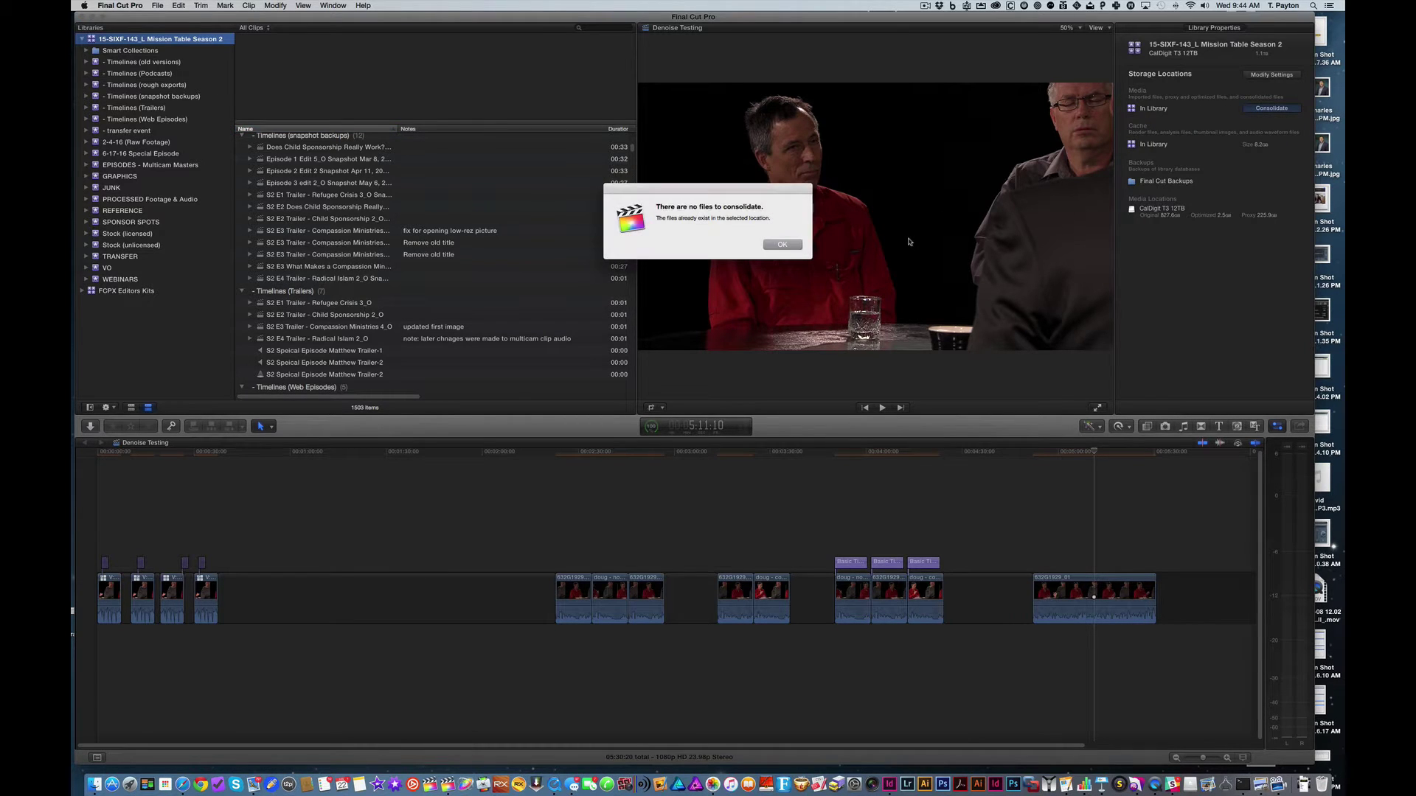
{"action": "left_click", "coordinate": [783, 244]}
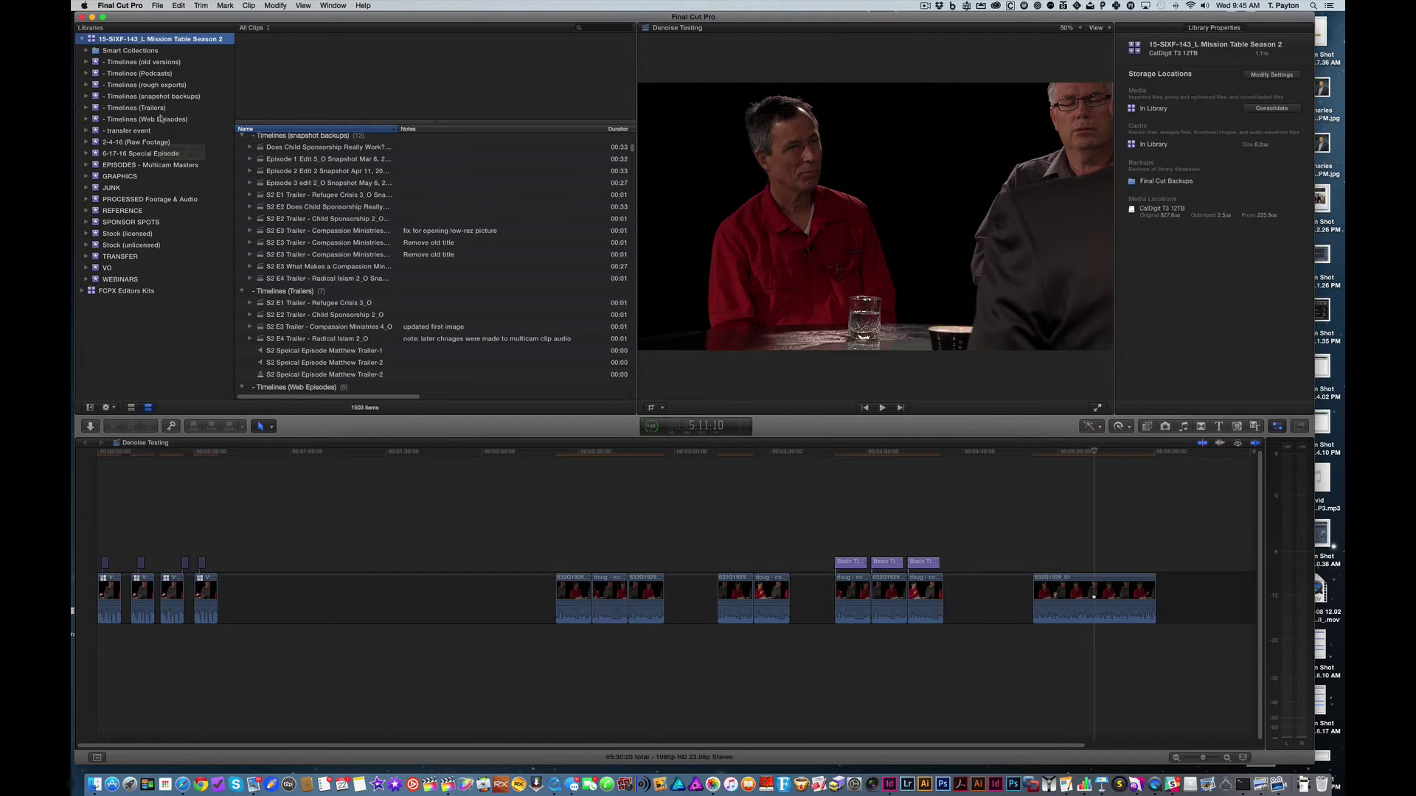
- Browse the Trailers, Web Episodes and Podcasts timeline events, ending on Trailers with Denoise Testing active
{"action": "left_click", "coordinate": [137, 107]}
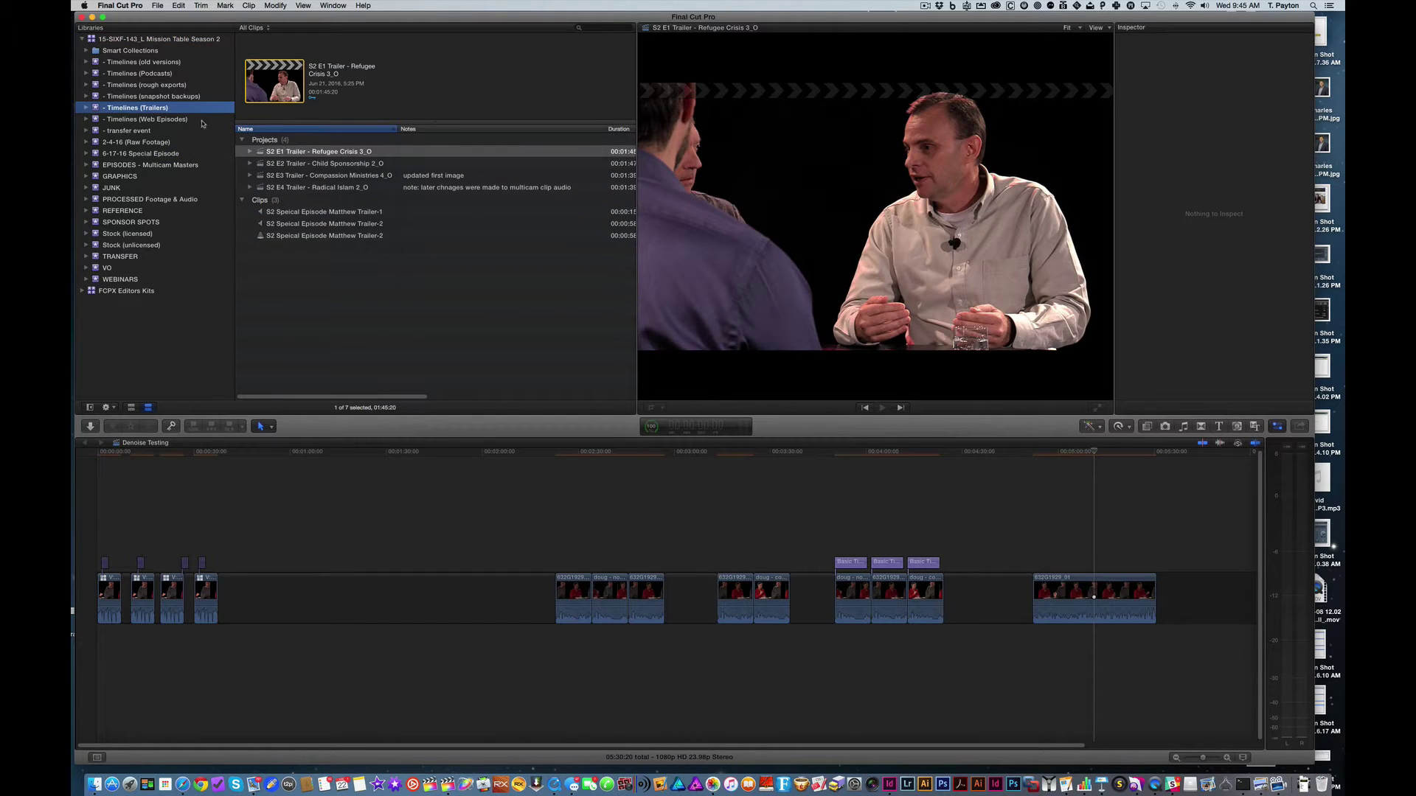
{"action": "left_click", "coordinate": [187, 119]}
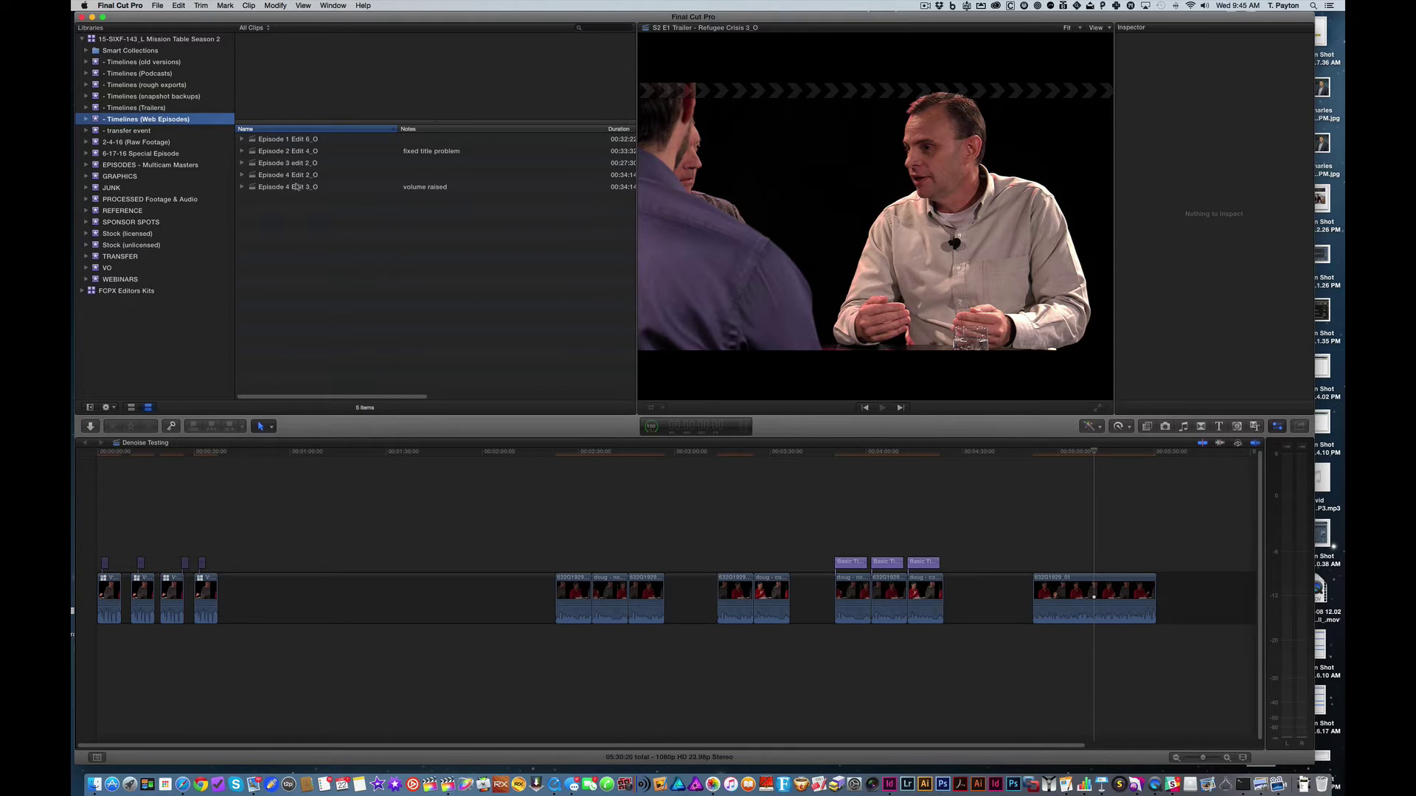
{"action": "left_click", "coordinate": [169, 73]}
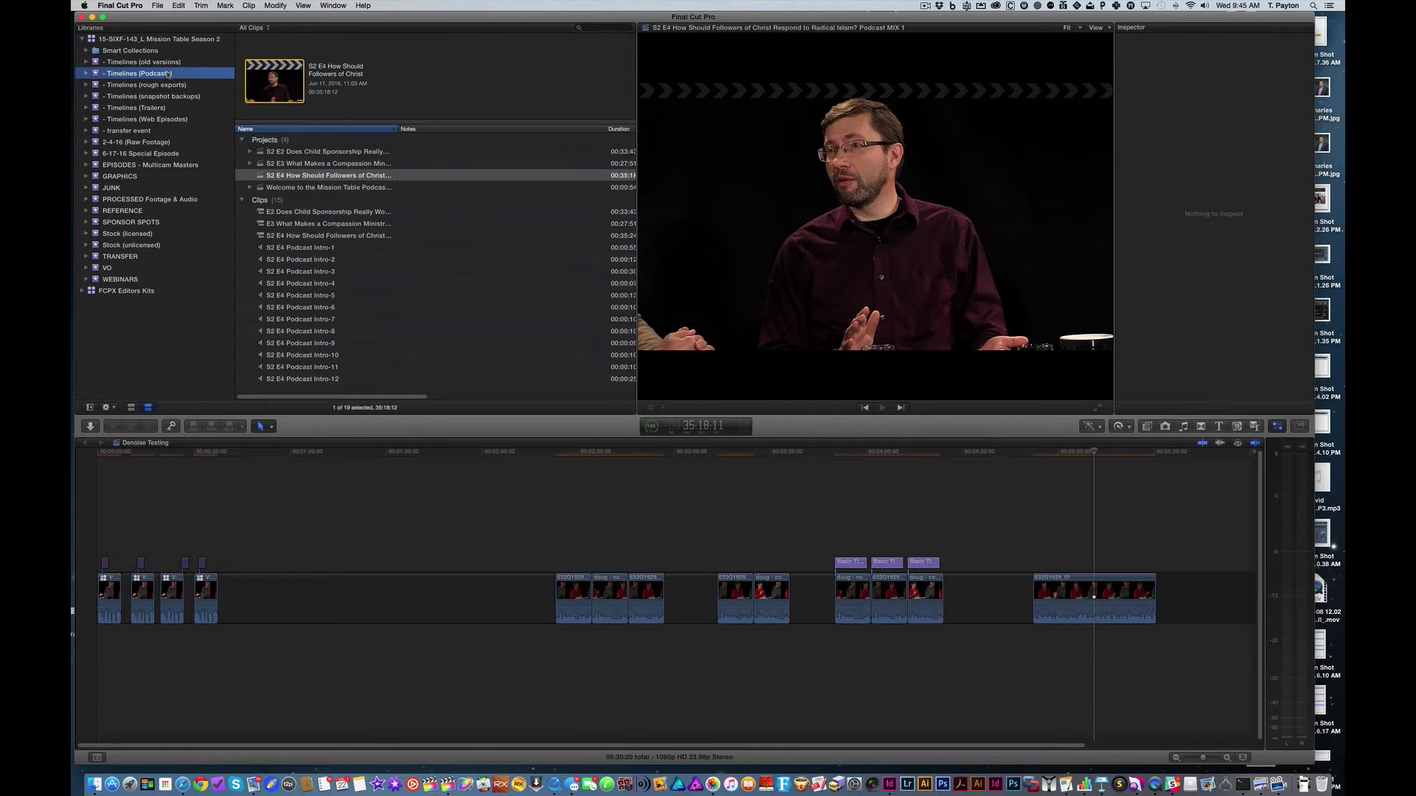
{"action": "left_click", "coordinate": [172, 108]}
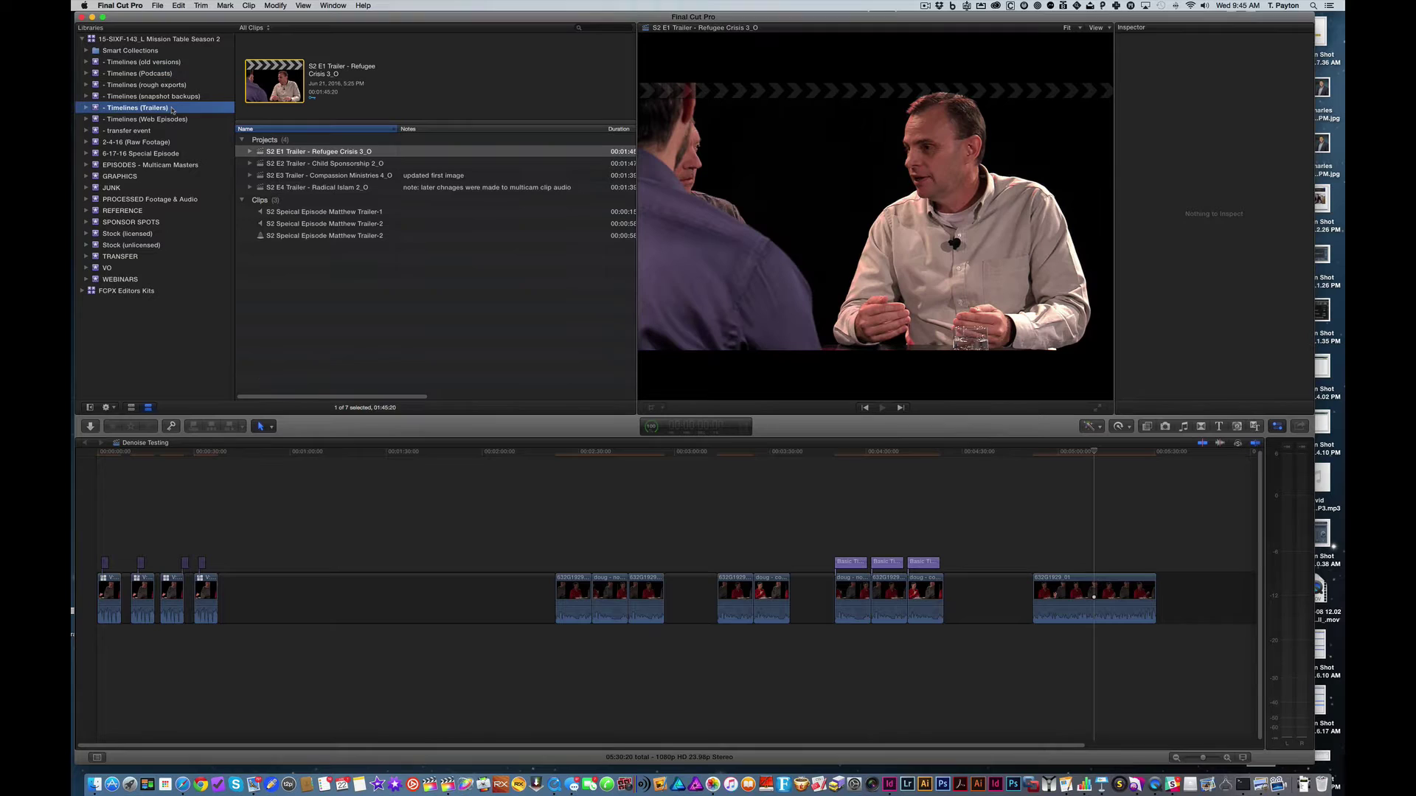
{"action": "left_click", "coordinate": [310, 293]}
{"action": "left_click", "coordinate": [259, 471]}
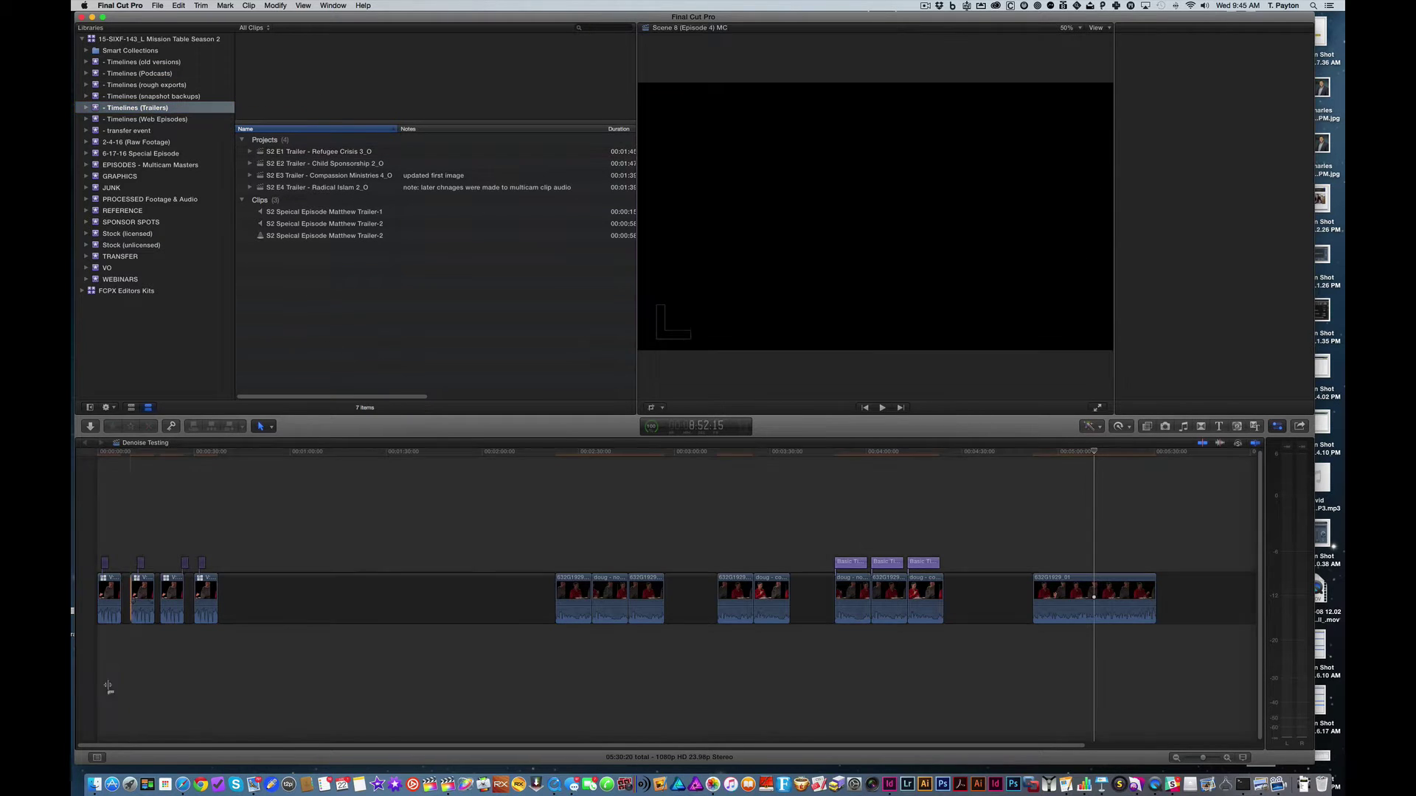
- In an enlarged Finder window, select the mts2 T home library to check its size
{"action": "left_click", "coordinate": [93, 786]}
{"action": "left_click", "coordinate": [974, 486]}
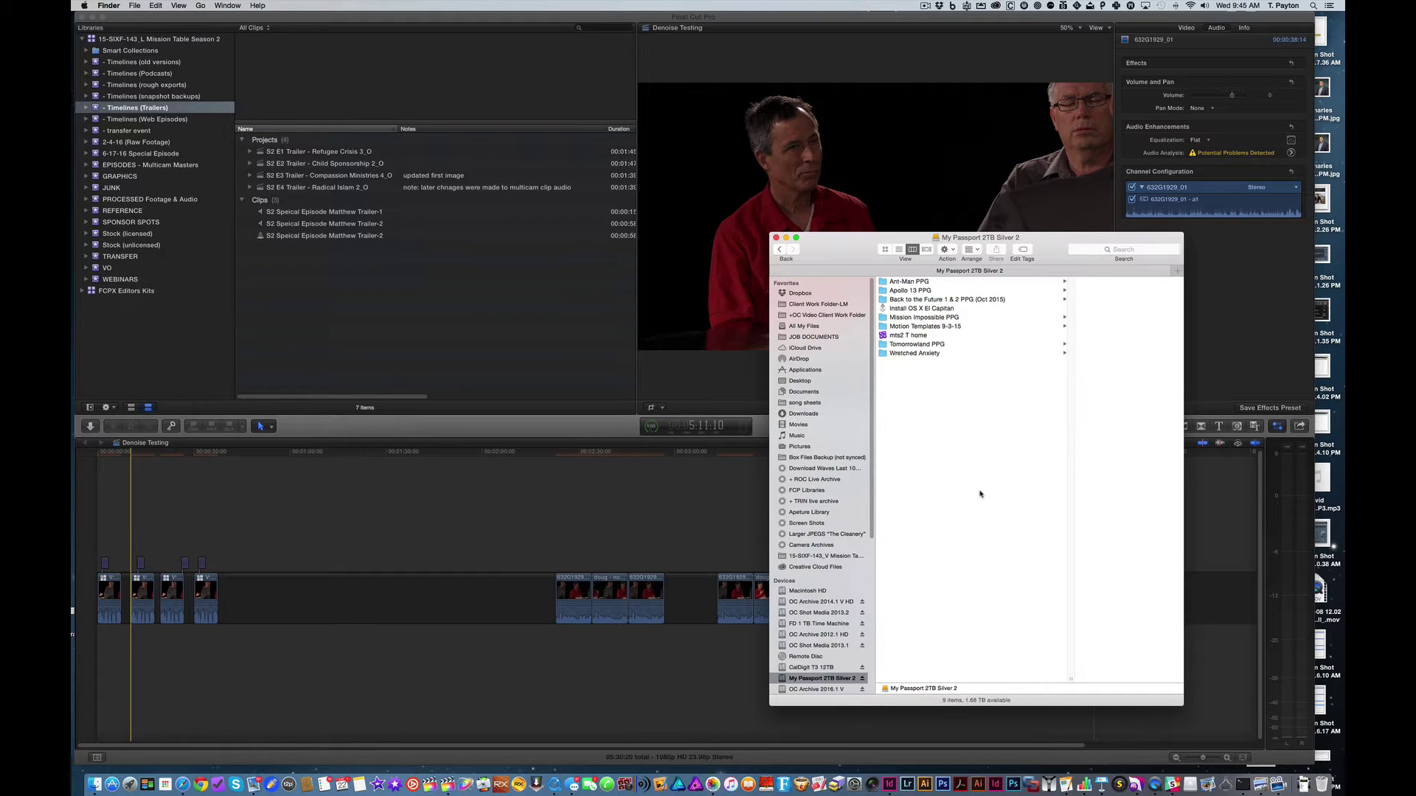
{"action": "left_click_drag", "start_coordinate": [884, 238], "coordinate": [851, 228]}
{"action": "left_click", "coordinate": [890, 327]}
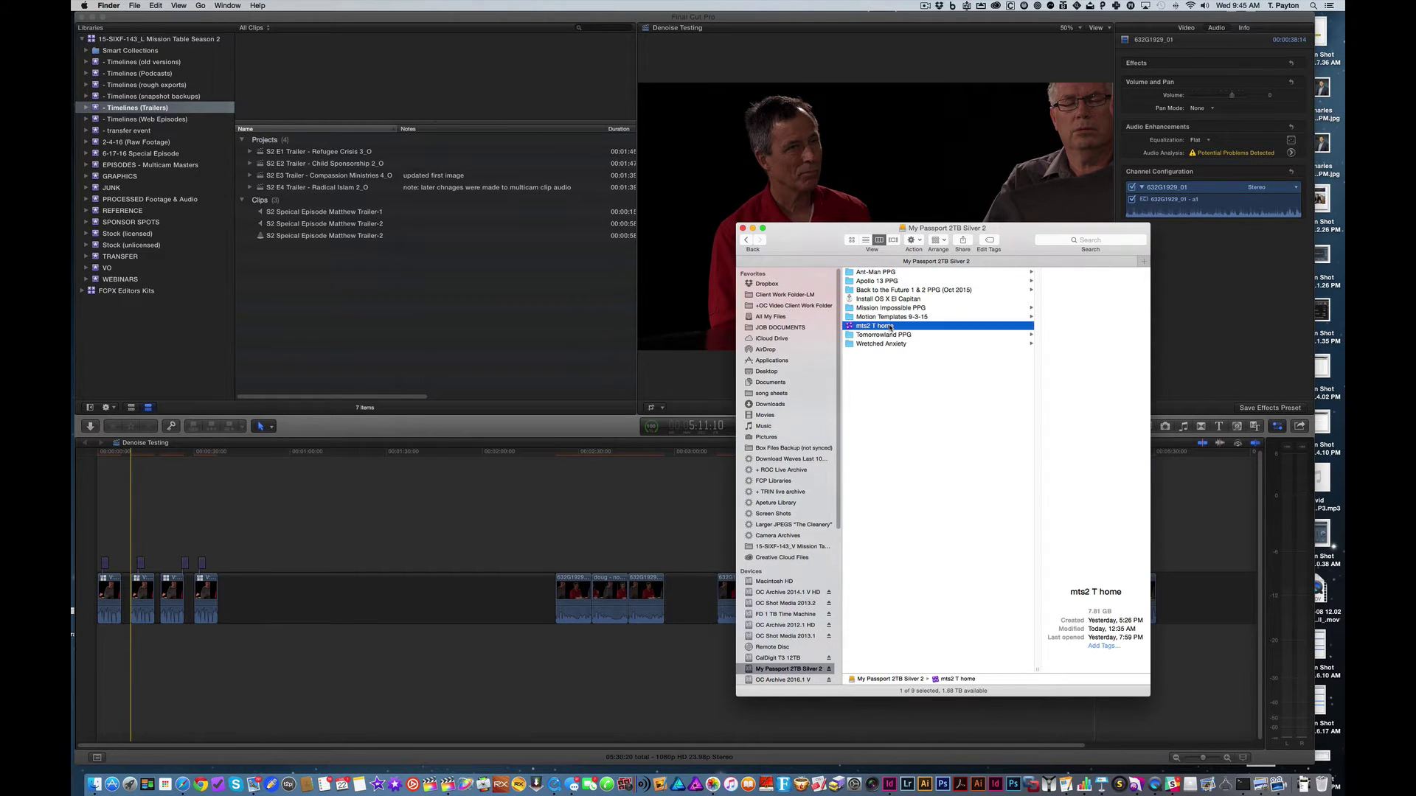
{"action": "left_click_drag", "start_coordinate": [1149, 696], "coordinate": [1244, 735]}
{"action": "left_click_drag", "start_coordinate": [817, 262], "coordinate": [800, 258]}
{"action": "left_click", "coordinate": [883, 351]}
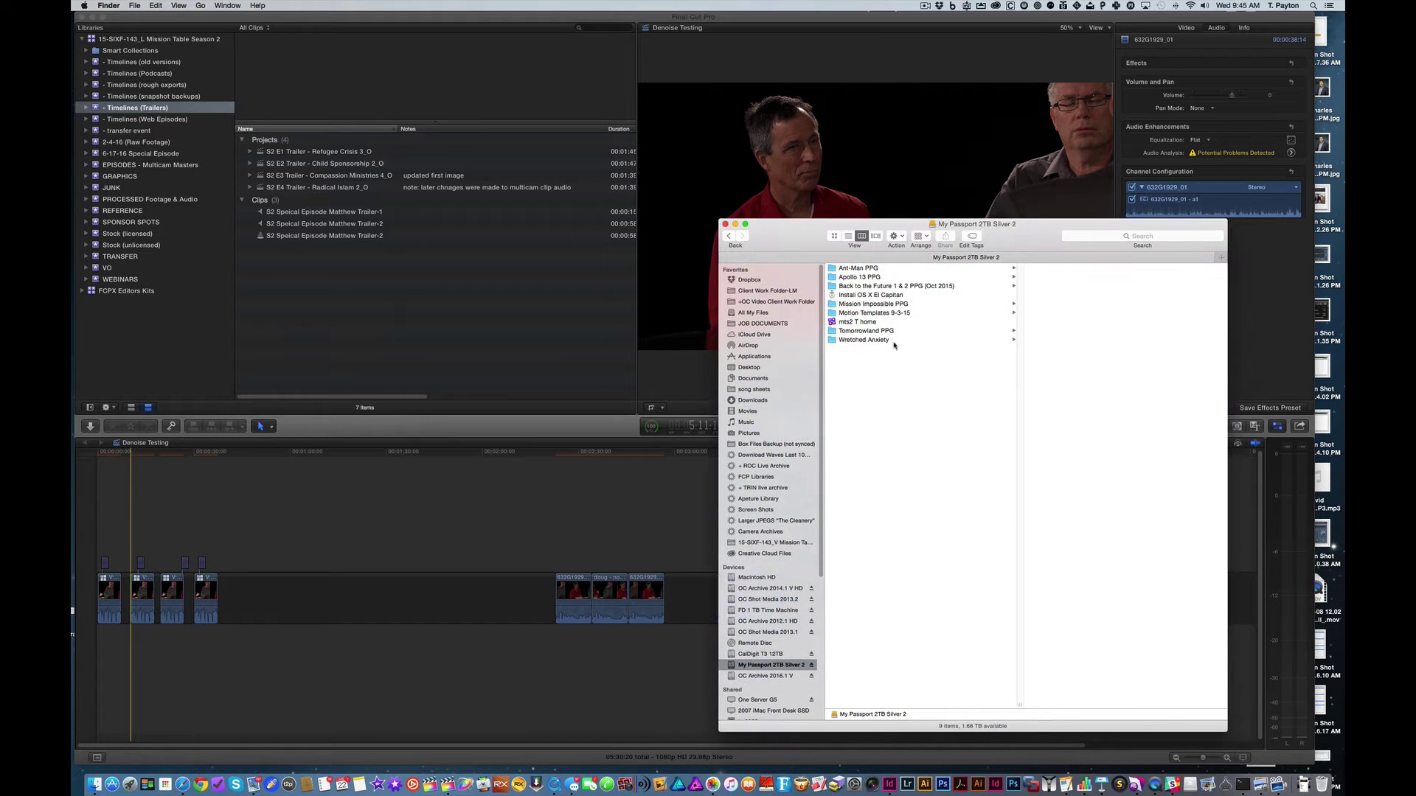
{"action": "left_click", "coordinate": [875, 325]}
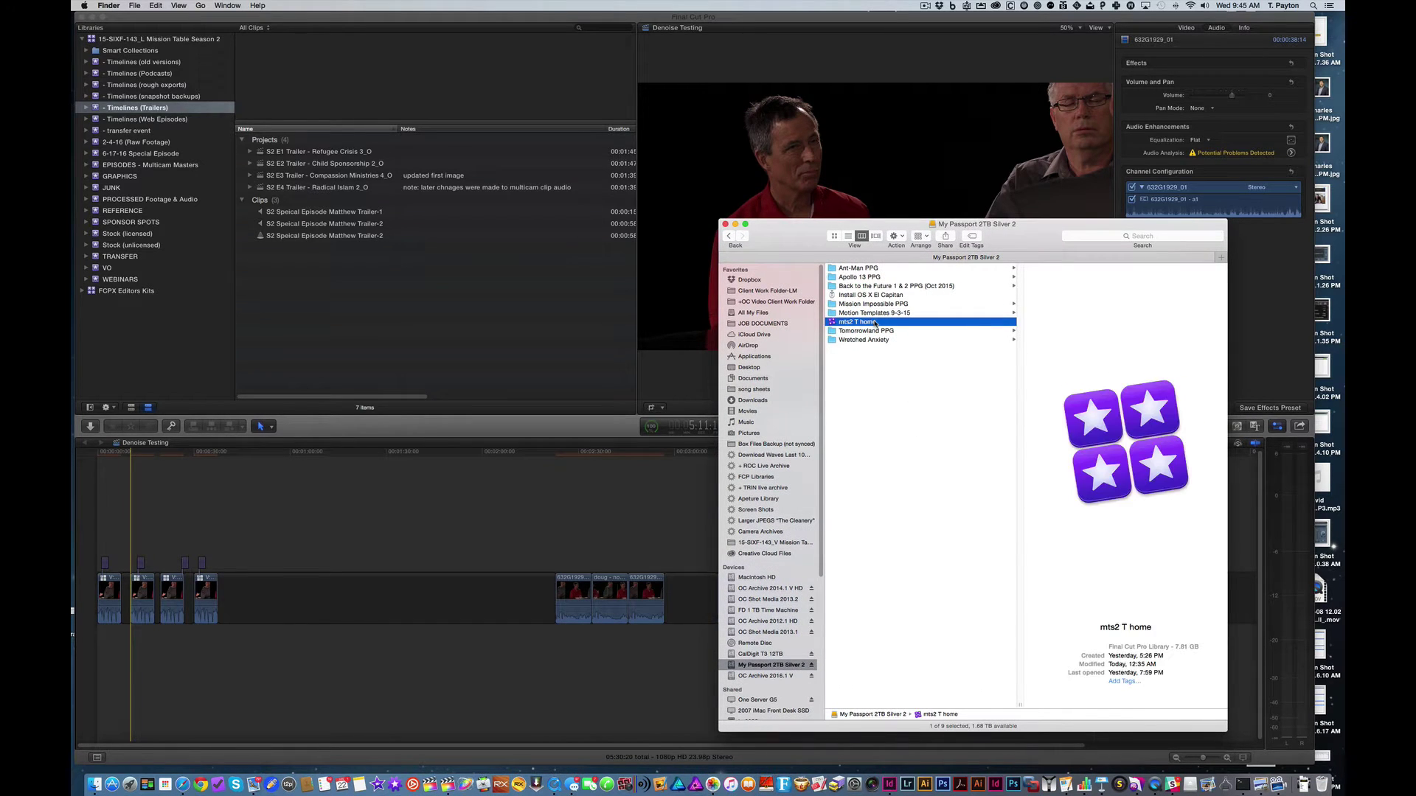
- Rename the mts2 T home library to 'mts2 T home updated'
{"action": "left_click", "coordinate": [914, 405]}
{"action": "left_click", "coordinate": [868, 322]}
{"action": "left_click", "coordinate": [865, 322]}
{"action": "key", "text": "Right"}
{"action": "type", "text": "updatded"}
{"action": "key", "text": "Return"}
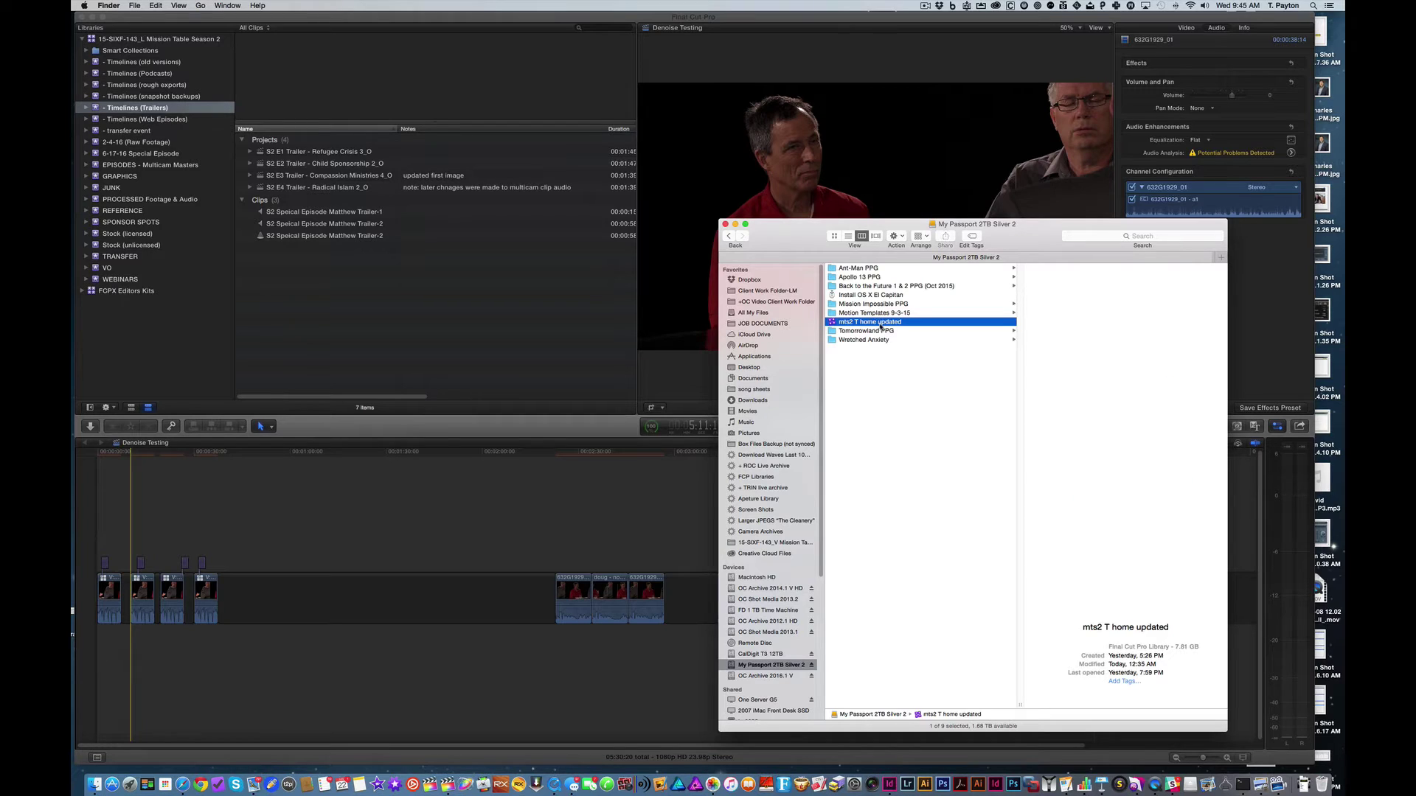
- Open the 15-SIXF-143_V Mission Table Season 2 folder via +OC Video Client Work Folder, OneCreative and Sixteen Fifteen
{"action": "left_click", "coordinate": [791, 303]}
{"action": "left_click", "coordinate": [893, 457]}
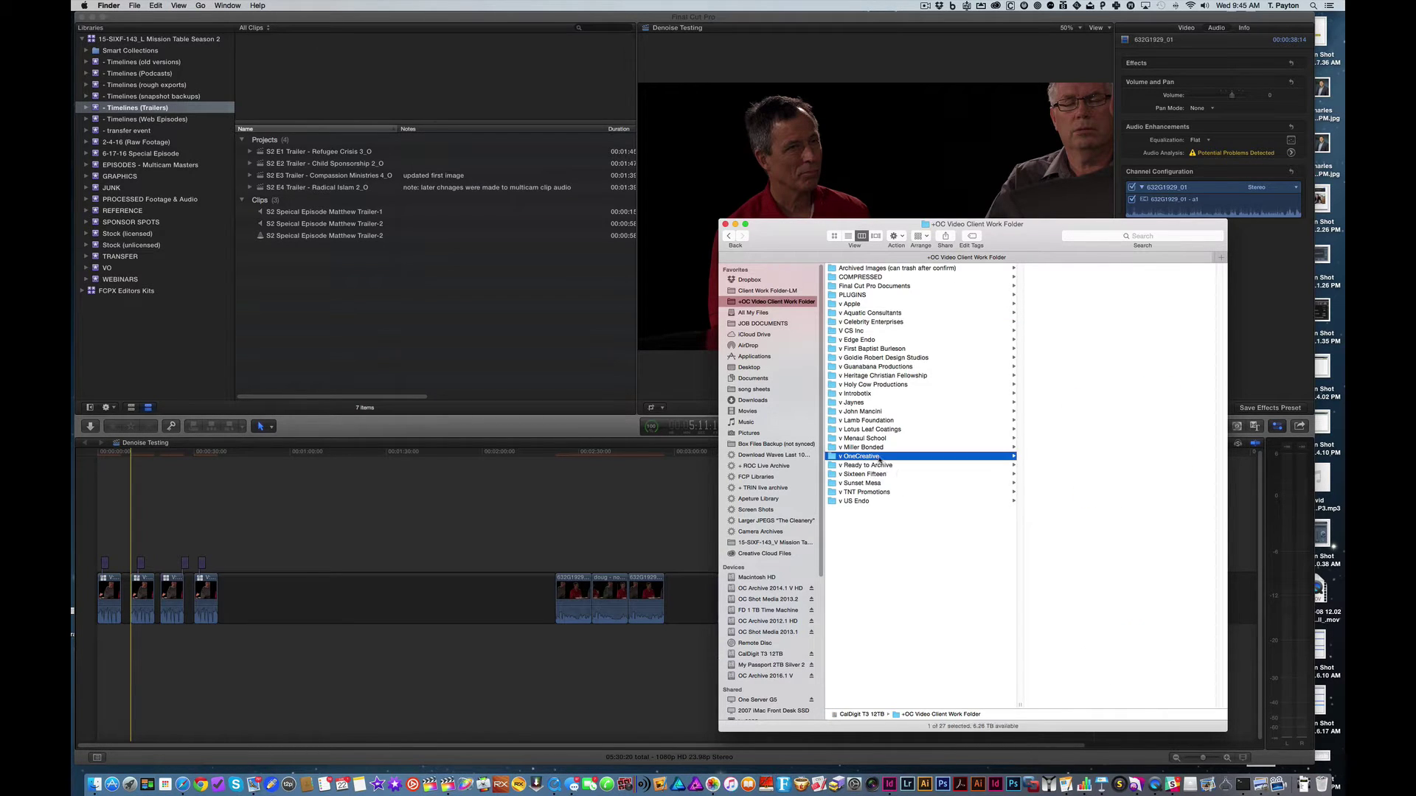
{"action": "left_click_drag", "start_coordinate": [1029, 237], "coordinate": [1008, 224]}
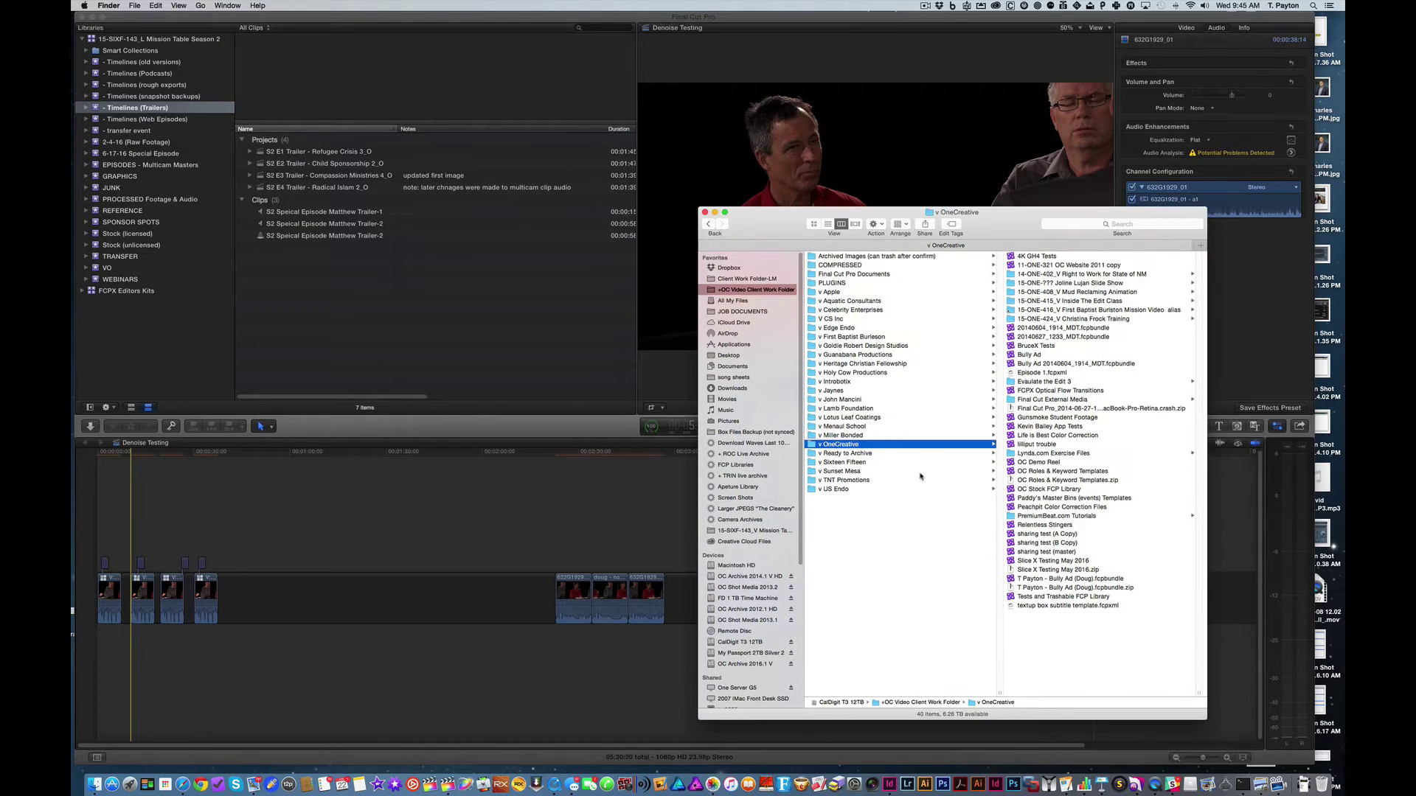
{"action": "left_click", "coordinate": [872, 462]}
{"action": "left_click", "coordinate": [1101, 328]}
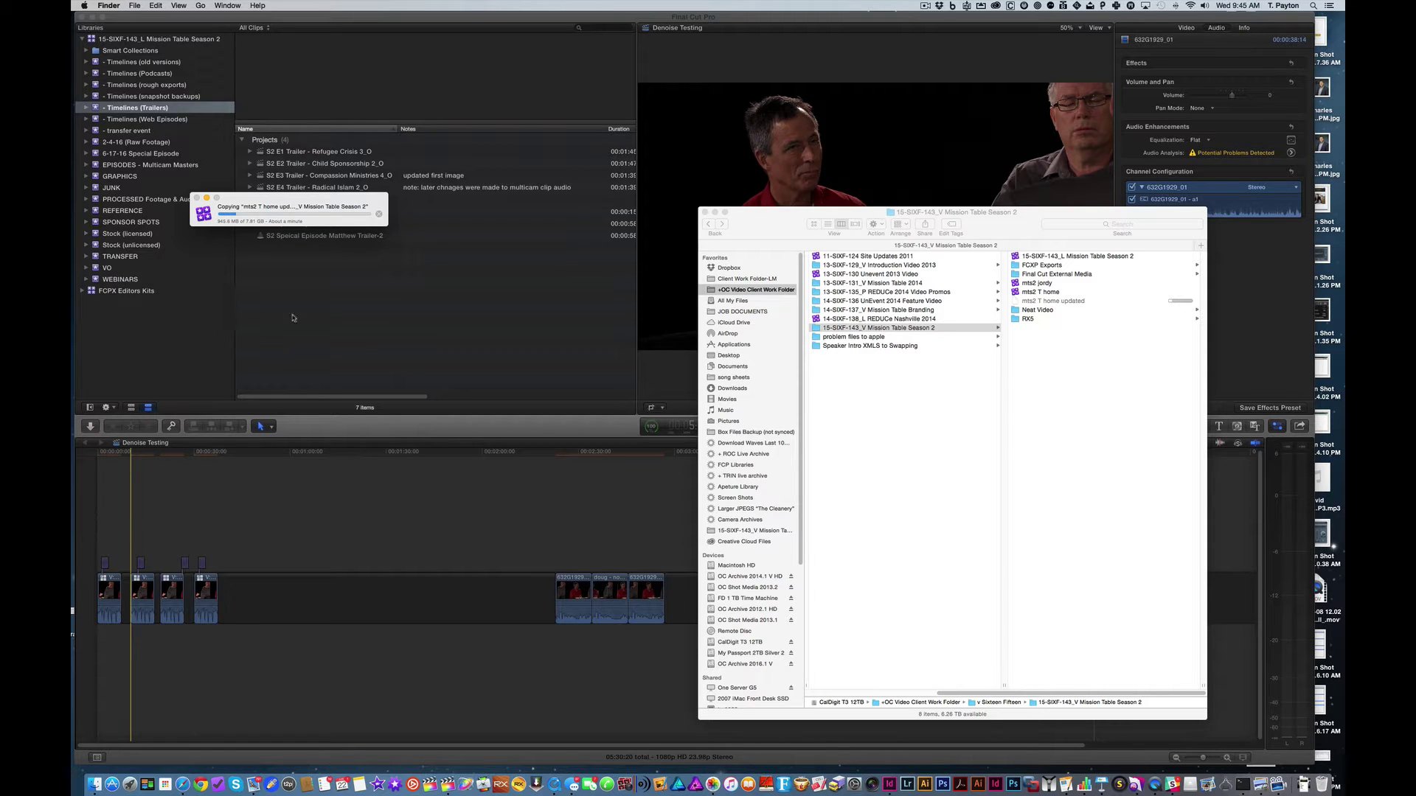
{"action": "left_click", "coordinate": [131, 316]}
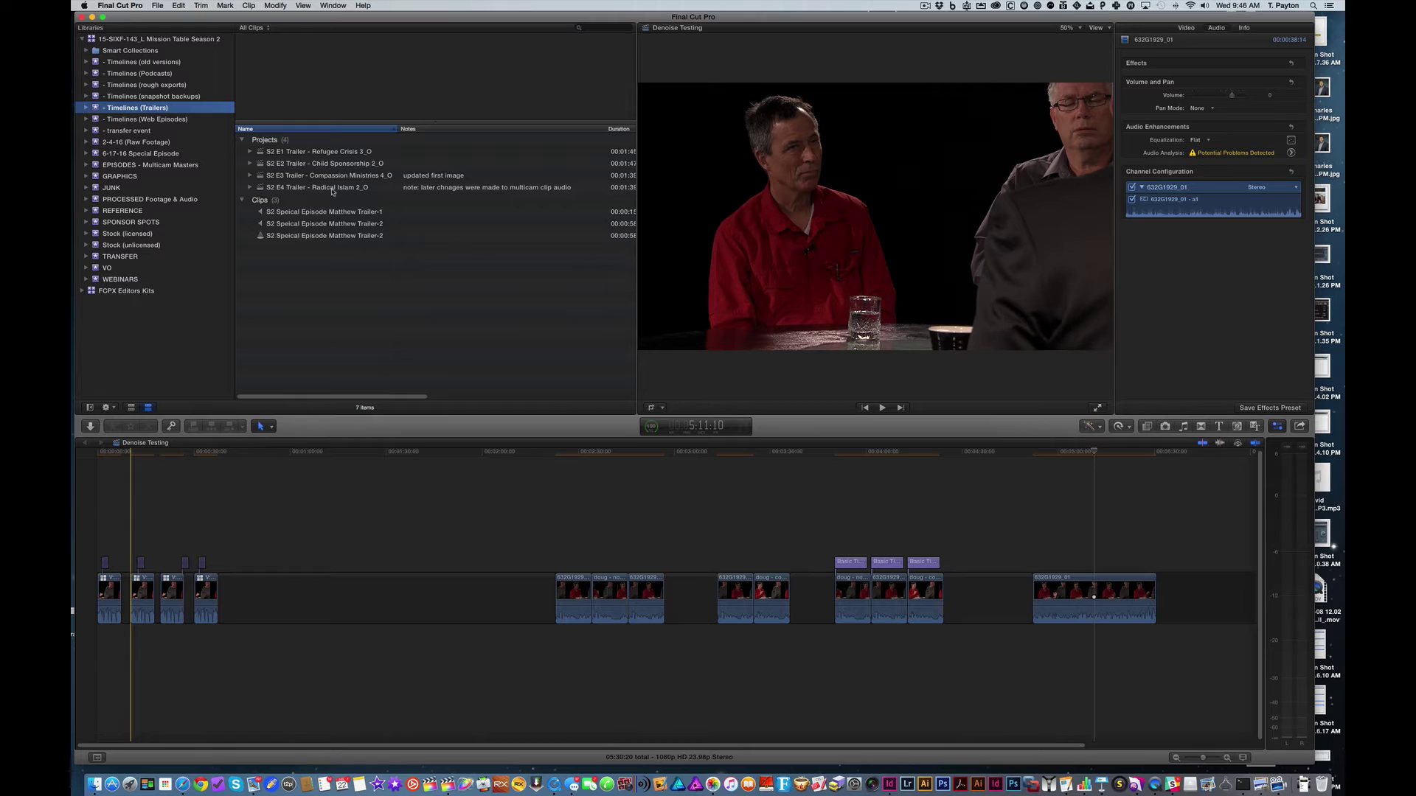
- Open the S2 Special Episode project from the transfer event and scrub through it
{"action": "left_click", "coordinate": [162, 132]}
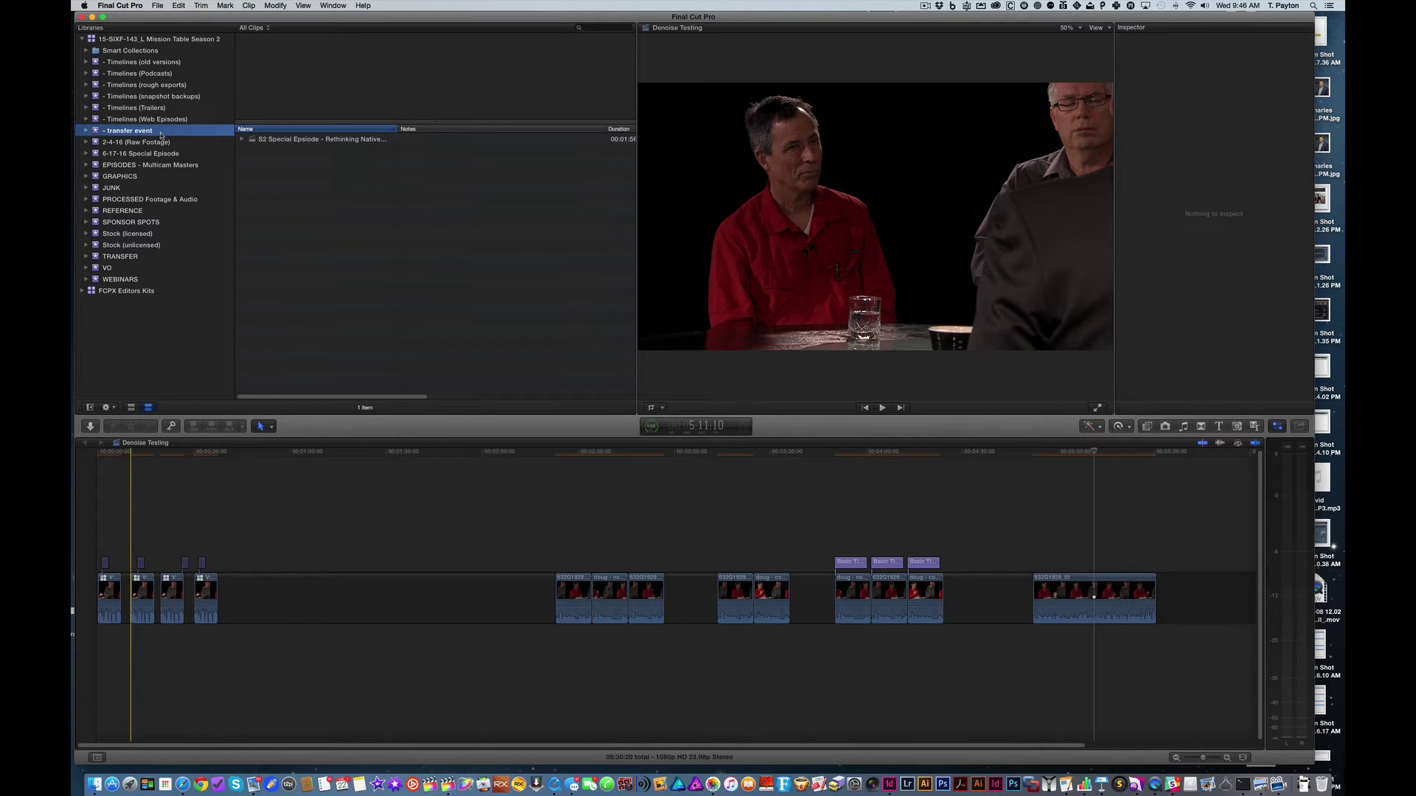
{"action": "left_click", "coordinate": [306, 141]}
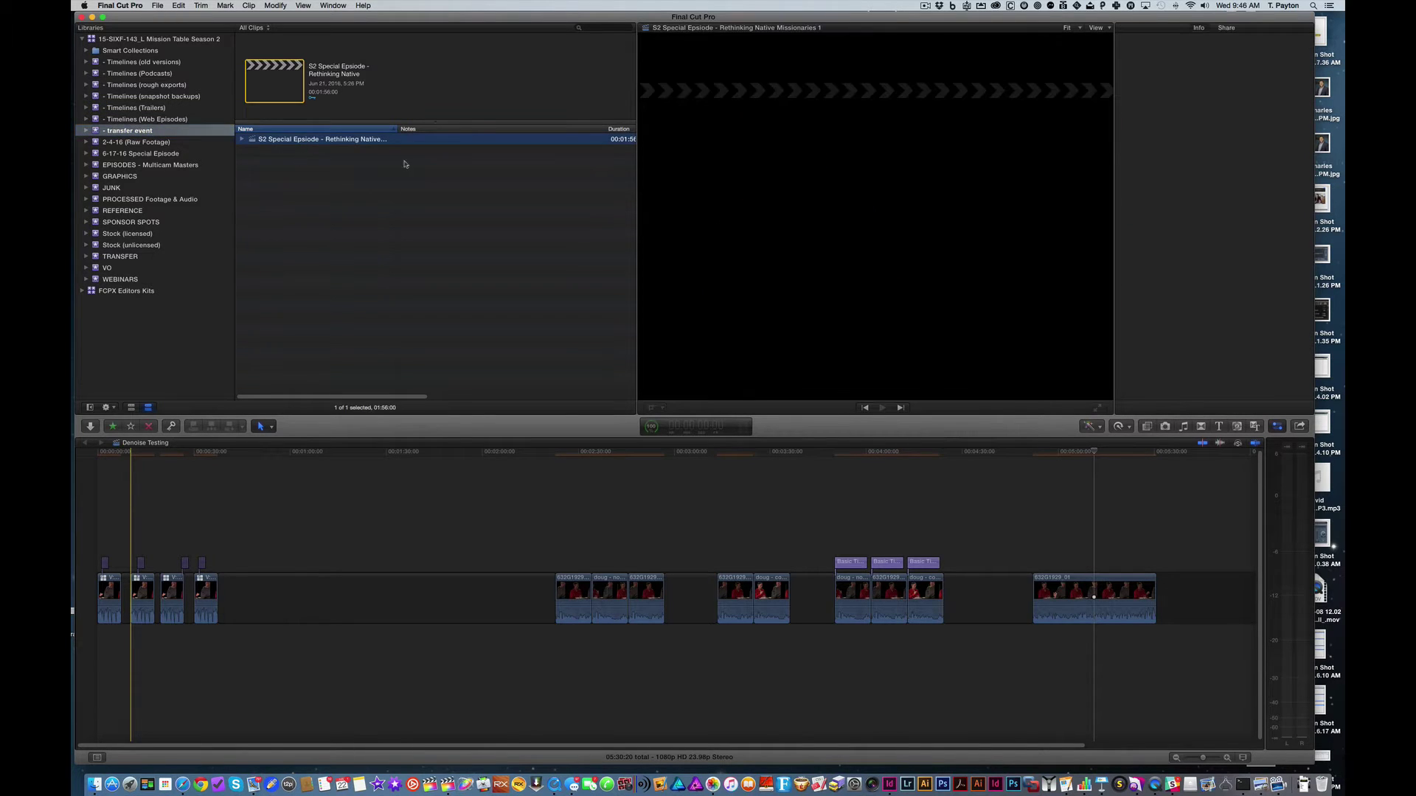
{"action": "left_click_drag", "start_coordinate": [399, 128], "coordinate": [440, 128]}
{"action": "double_click", "coordinate": [258, 141]}
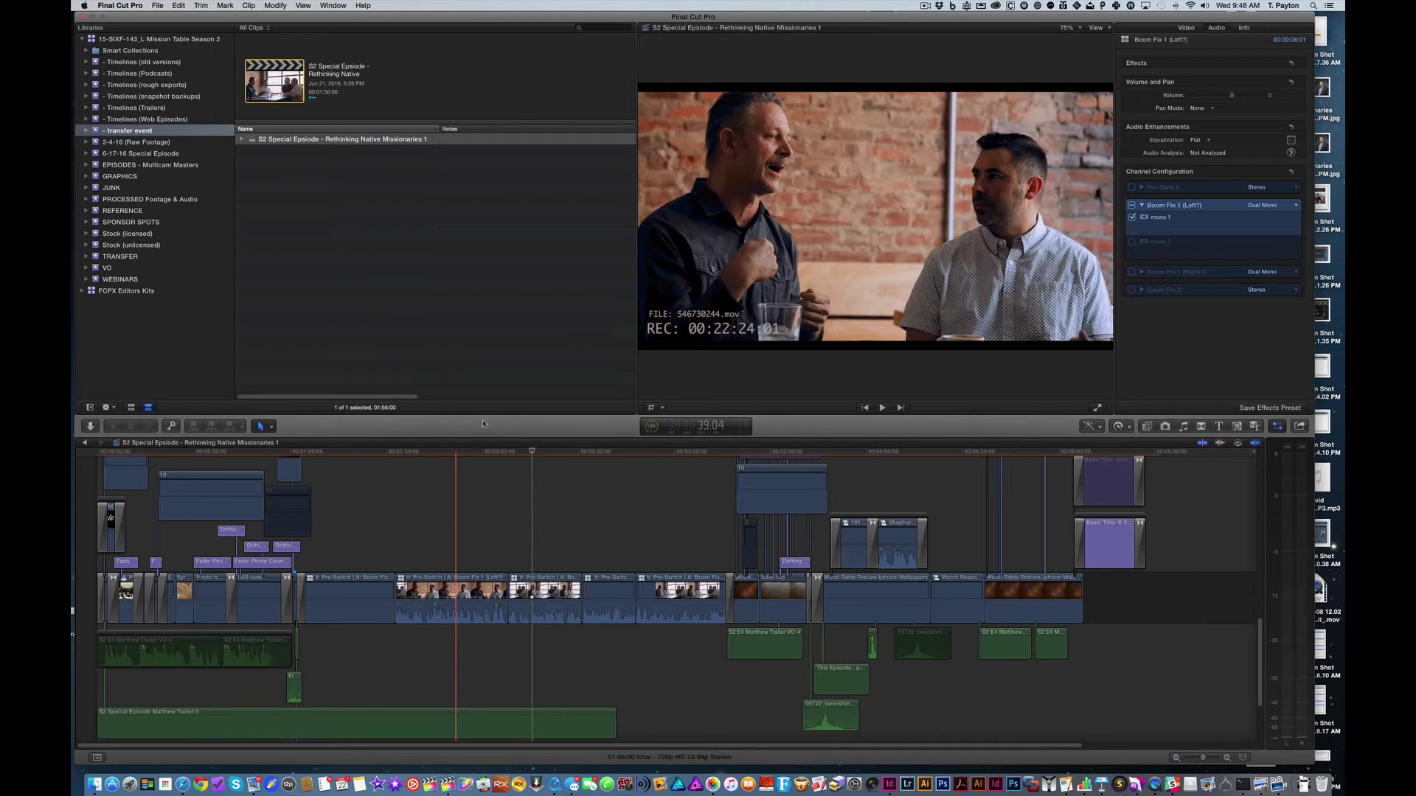
{"action": "left_click_drag", "start_coordinate": [496, 417], "coordinate": [497, 228]}
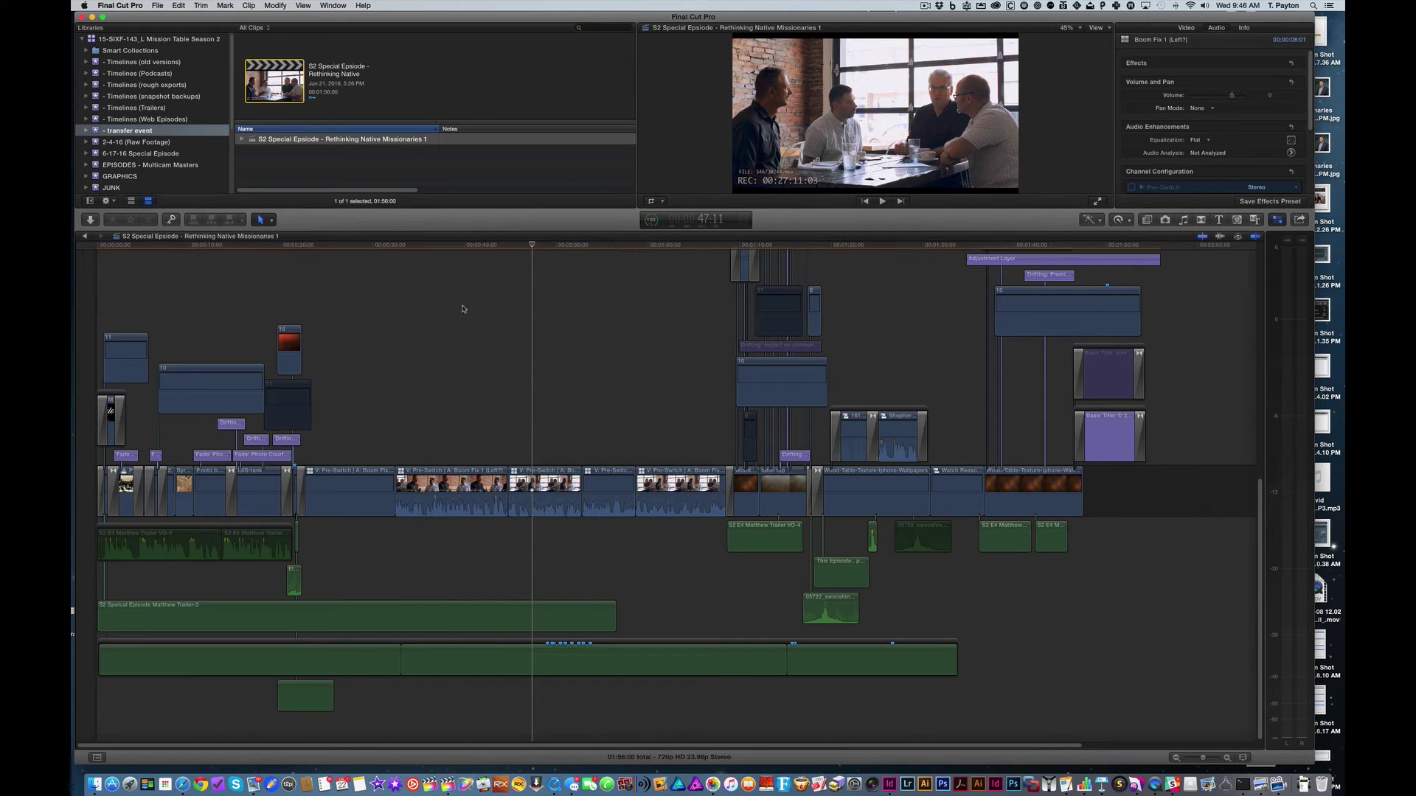
{"action": "mouse_move", "coordinate": [458, 249]}
{"action": "left_mouse_down"}
{"action": "mouse_move", "coordinate": [445, 248]}
{"action": "mouse_move", "coordinate": [564, 249]}
{"action": "mouse_move", "coordinate": [443, 252]}
{"action": "left_mouse_up"}
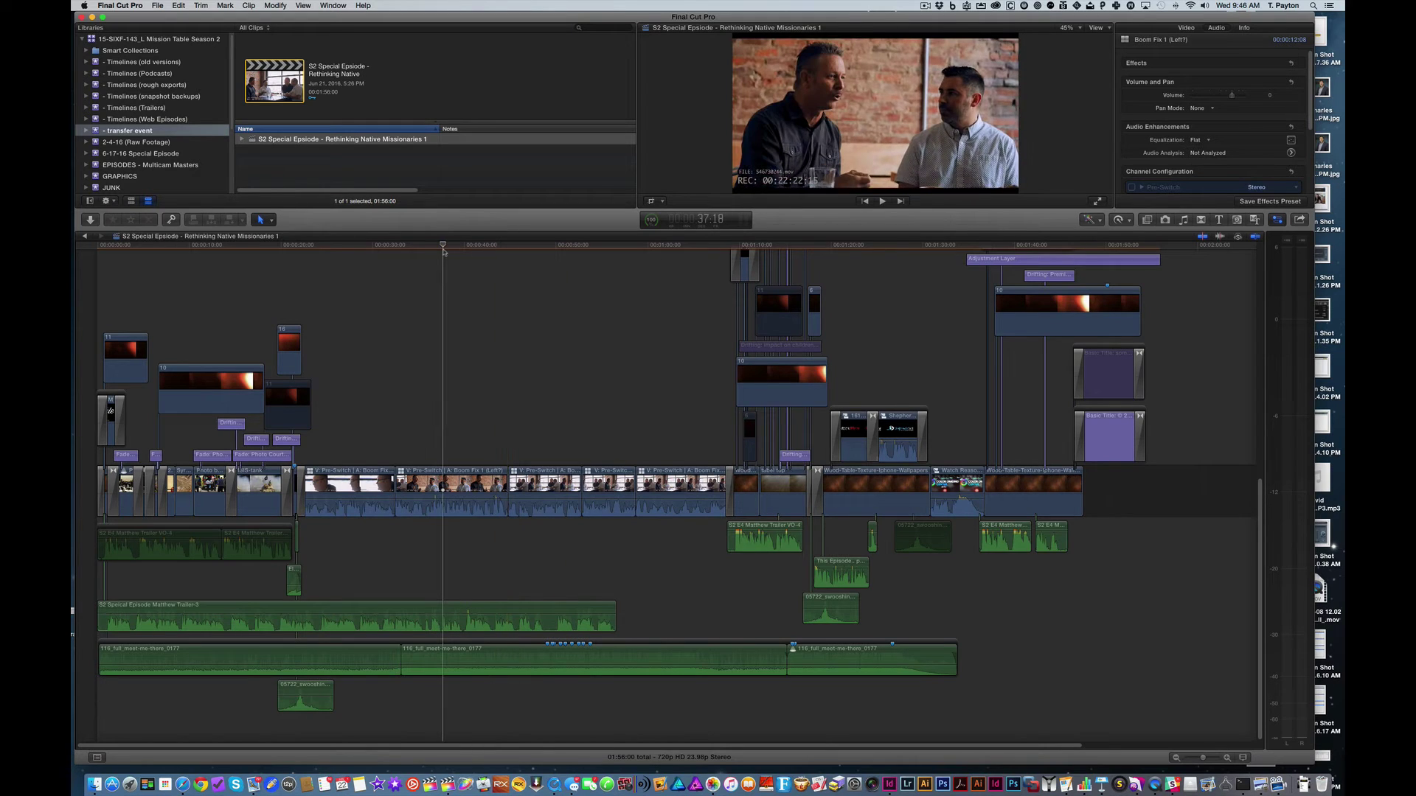
{"action": "left_click", "coordinate": [858, 246]}
{"action": "left_click_drag", "start_coordinate": [999, 248], "coordinate": [524, 382]}
- Review the current project's used media as filmstrip thumbnails, then collapse Smart Collections
{"action": "left_click", "coordinate": [87, 50]}
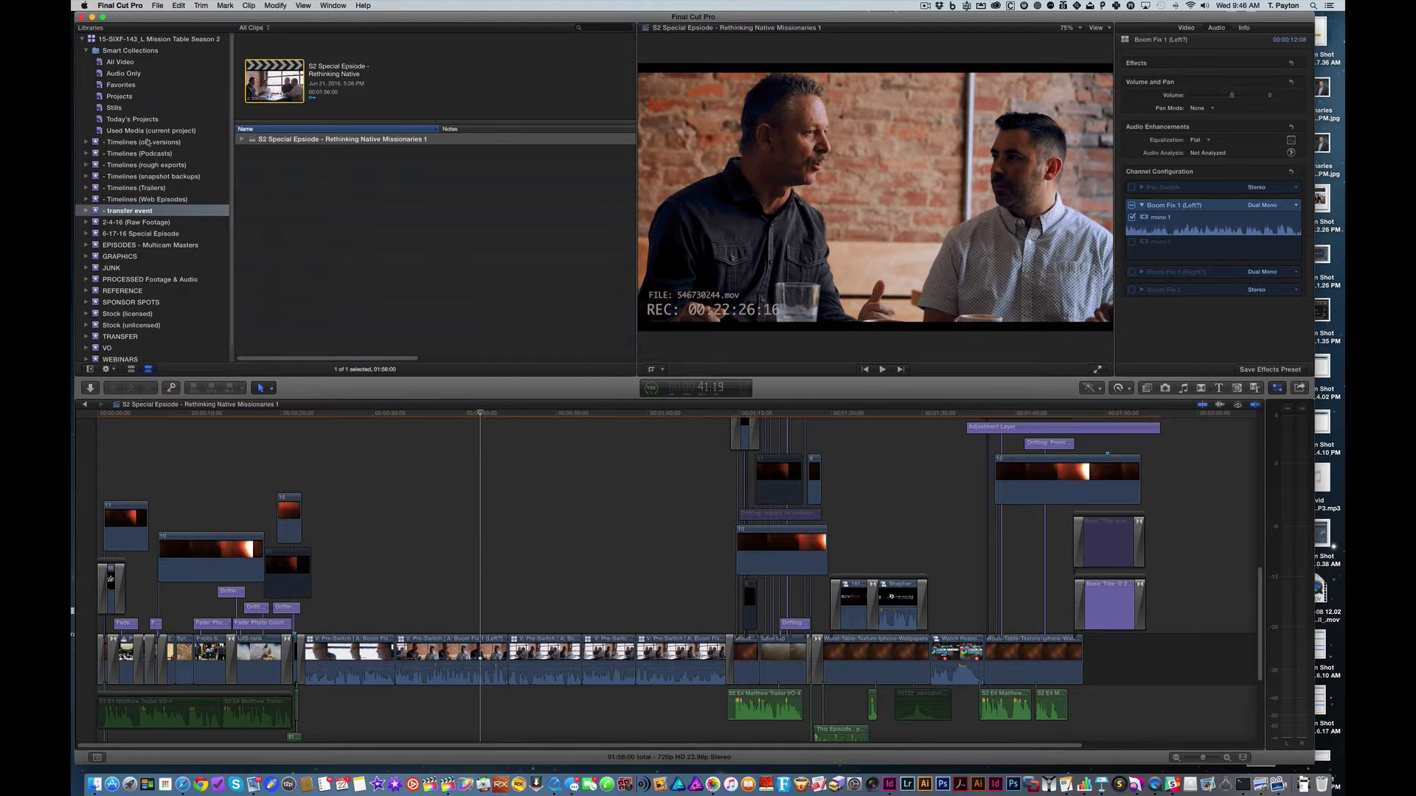
{"action": "left_click", "coordinate": [148, 131]}
{"action": "left_click", "coordinate": [131, 368]}
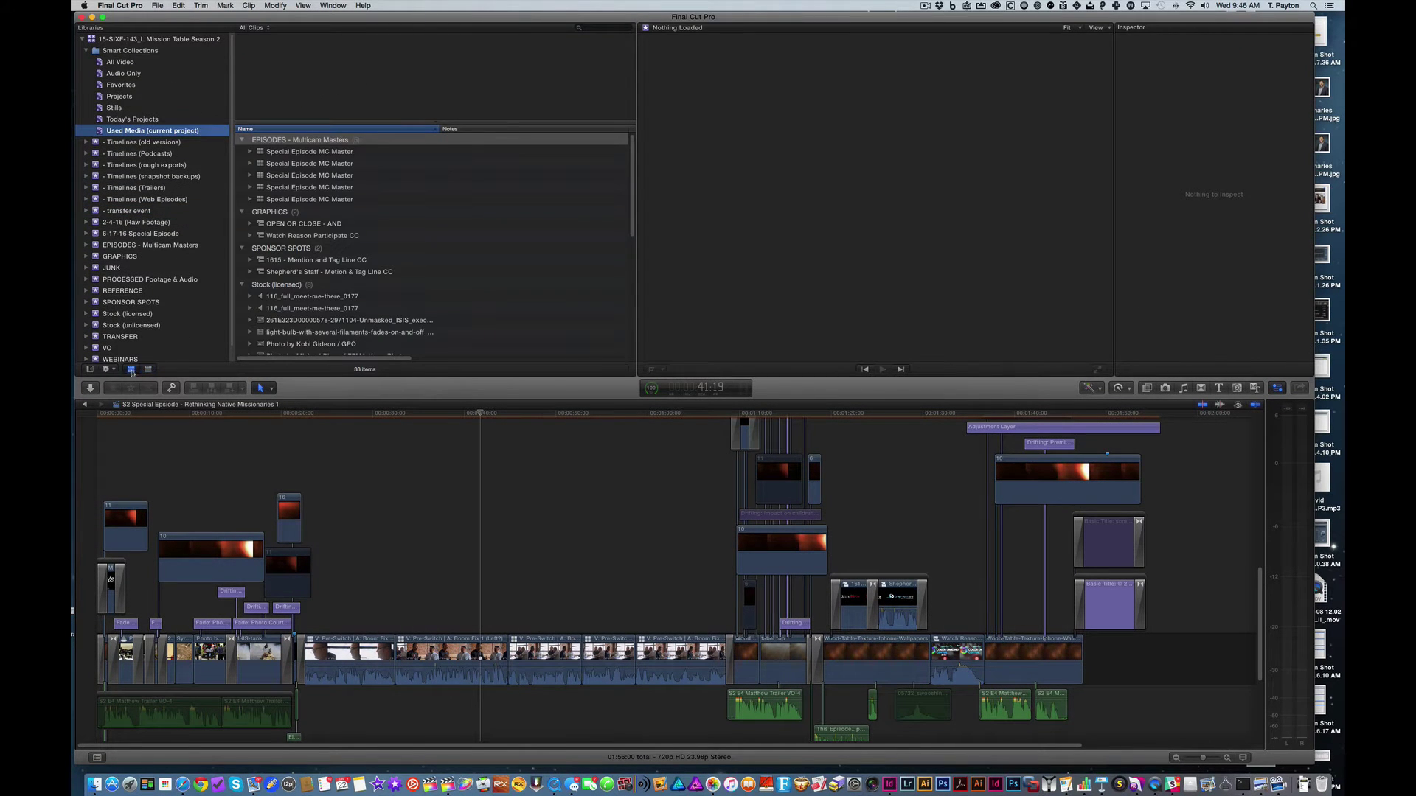
{"action": "scroll", "coordinate": [599, 263], "scroll_direction": "down", "scroll_amount": 10}
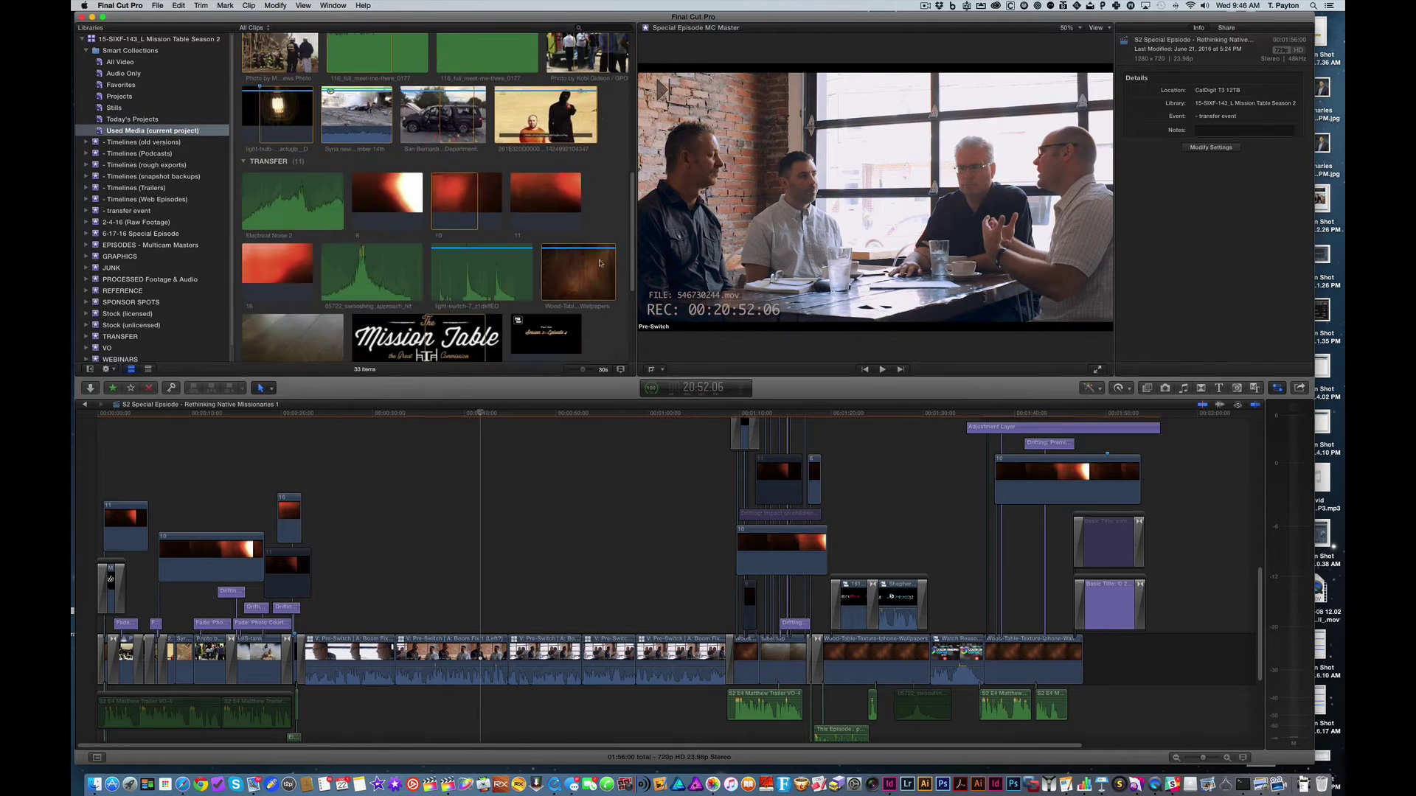
{"action": "scroll", "coordinate": [600, 263], "scroll_direction": "up", "scroll_amount": 10}
{"action": "scroll", "coordinate": [599, 263], "scroll_direction": "down", "scroll_amount": 8}
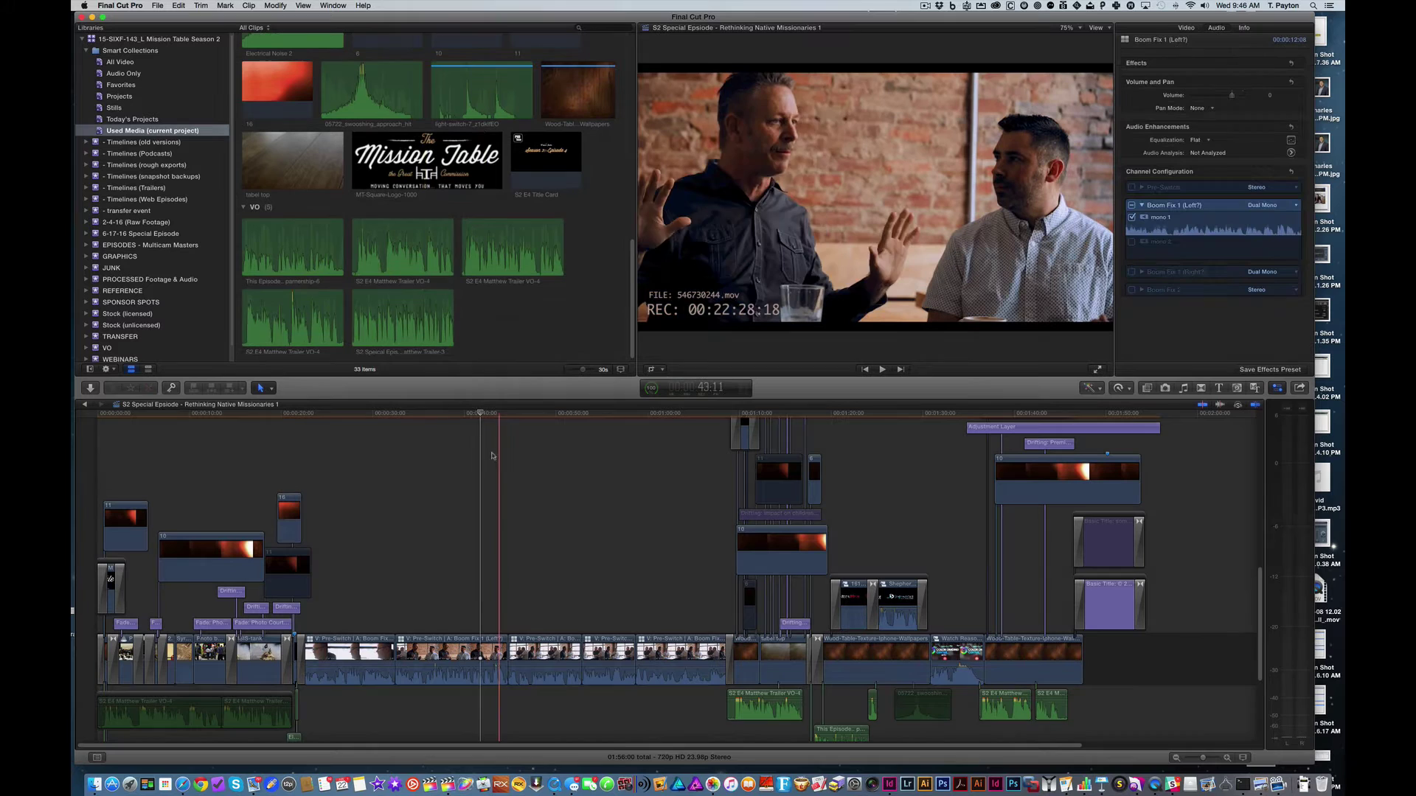
{"action": "left_click_drag", "start_coordinate": [499, 377], "coordinate": [496, 244]}
{"action": "left_click_drag", "start_coordinate": [495, 320], "coordinate": [492, 337]}
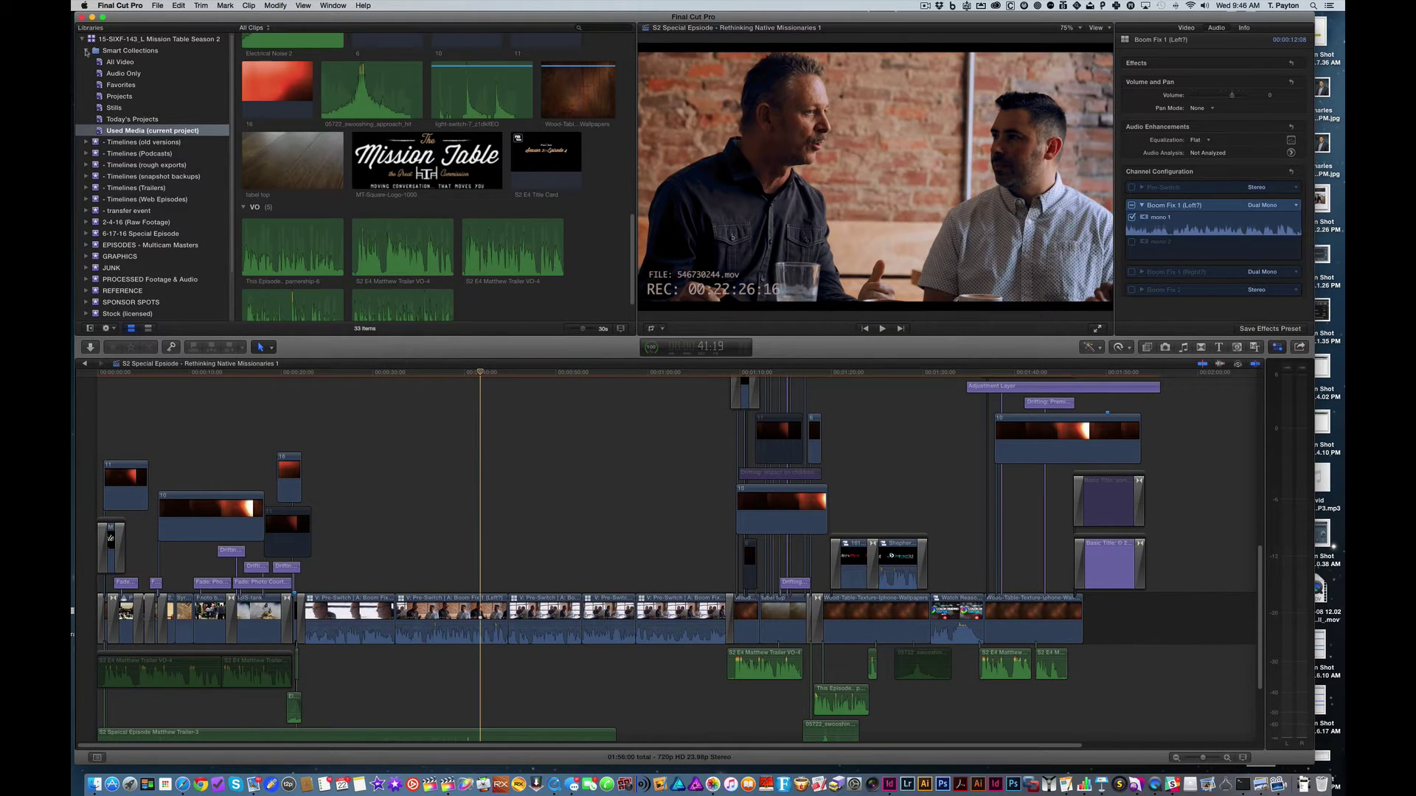
{"action": "left_click", "coordinate": [85, 51]}
- Select the transfer event, look over File > Copy Event to Library without choosing, then check Finder's copy progress
{"action": "left_click", "coordinate": [141, 130]}
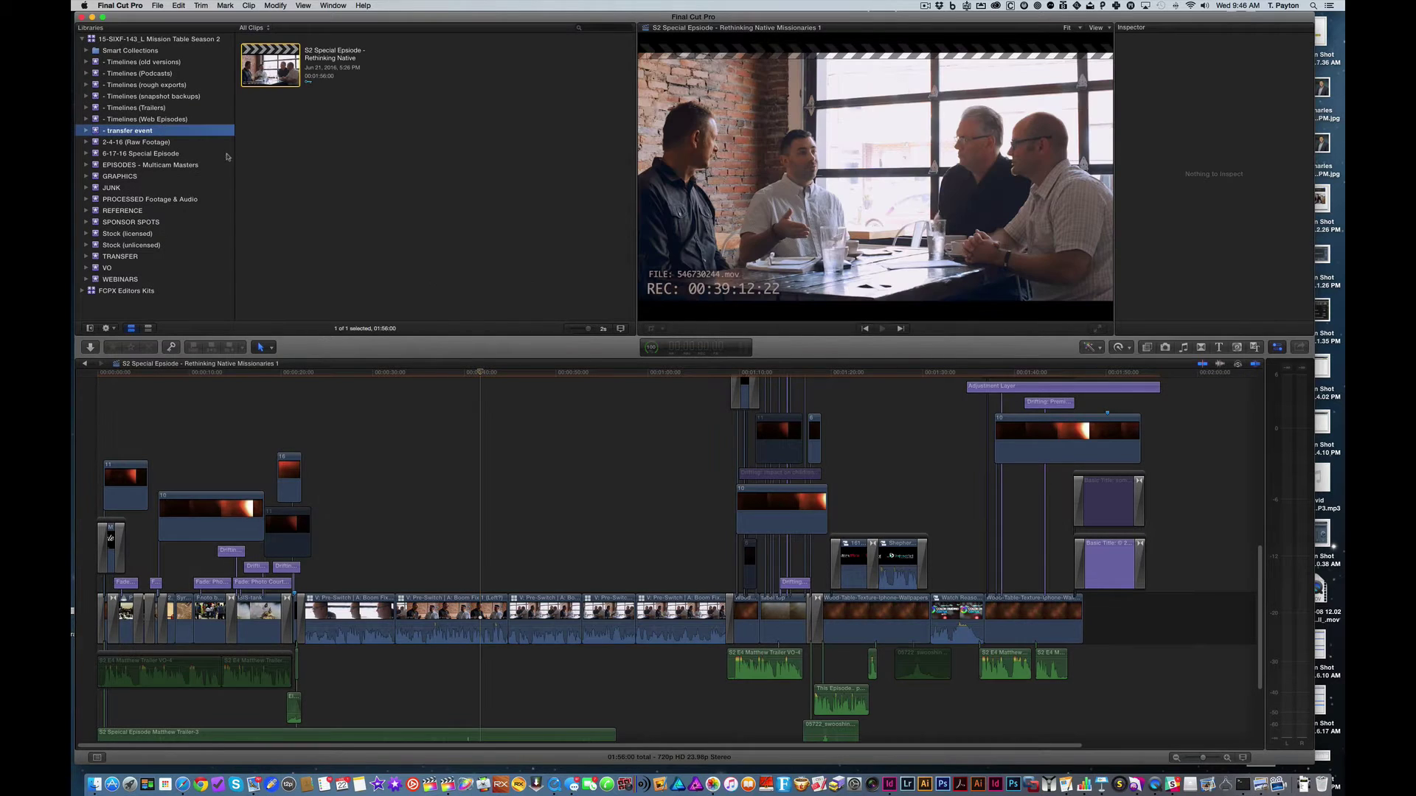
{"action": "left_click", "coordinate": [161, 119]}
{"action": "left_click", "coordinate": [159, 131]}
{"action": "left_click", "coordinate": [158, 4]}
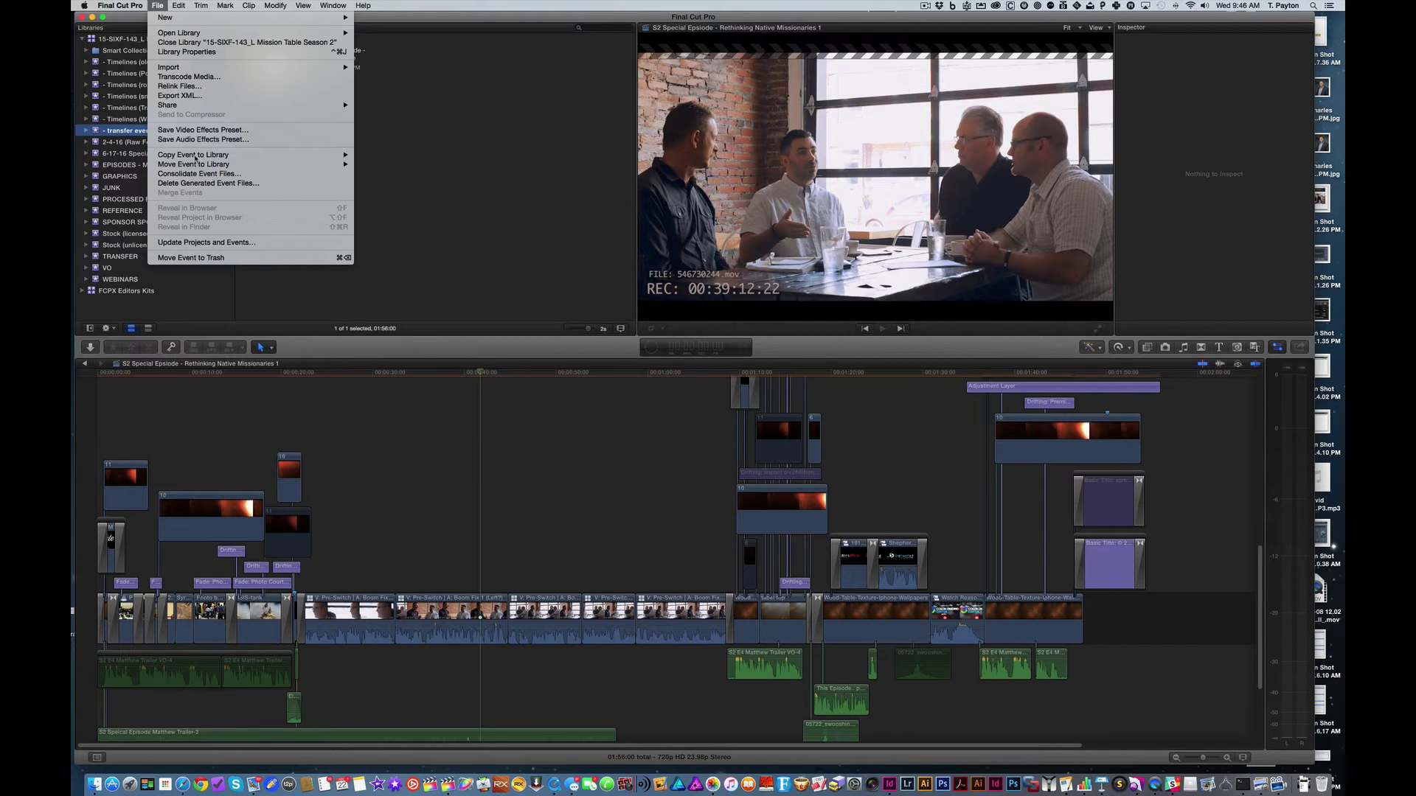
{"action": "mouse_move", "coordinate": [340, 156]}
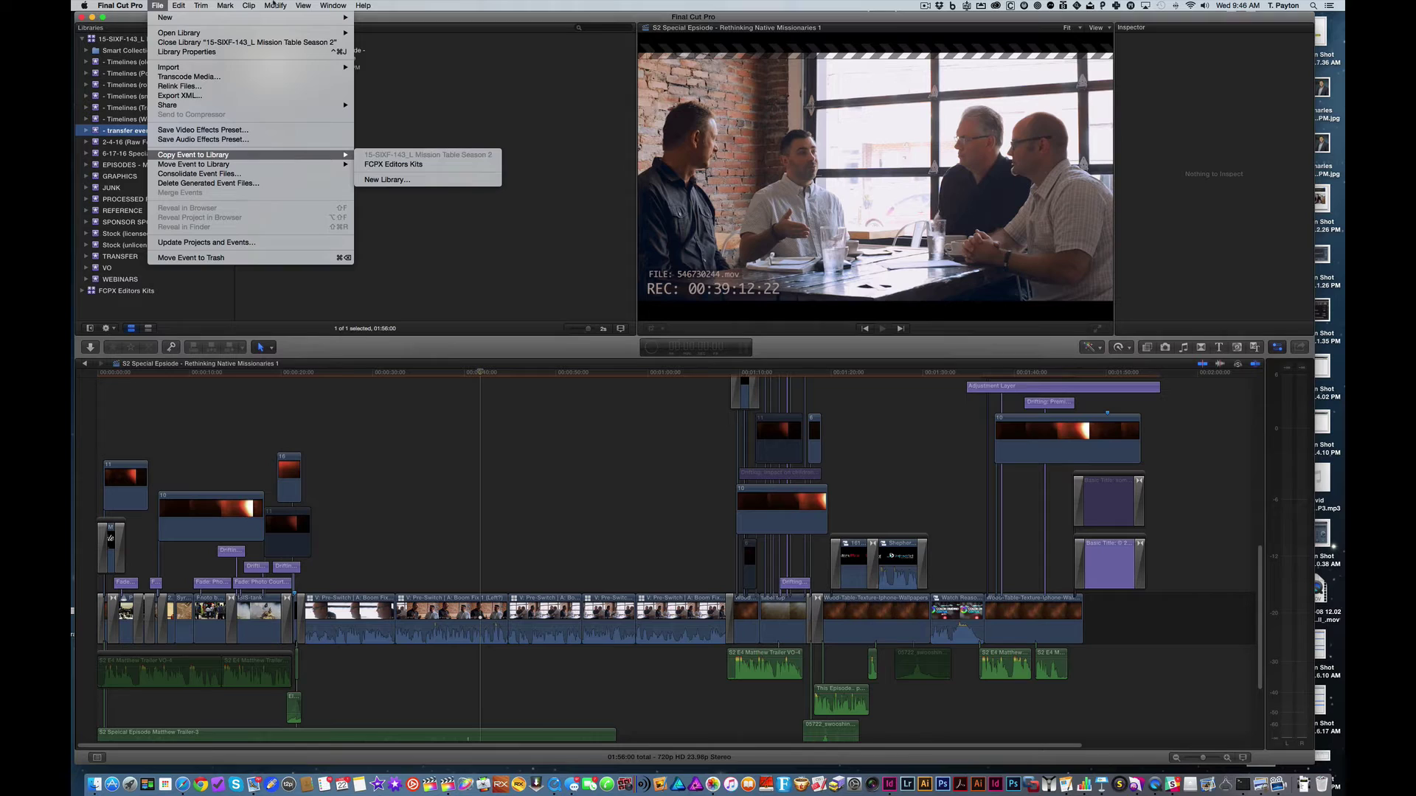
{"action": "key", "text": "Right"}
{"action": "key", "text": "Return"}
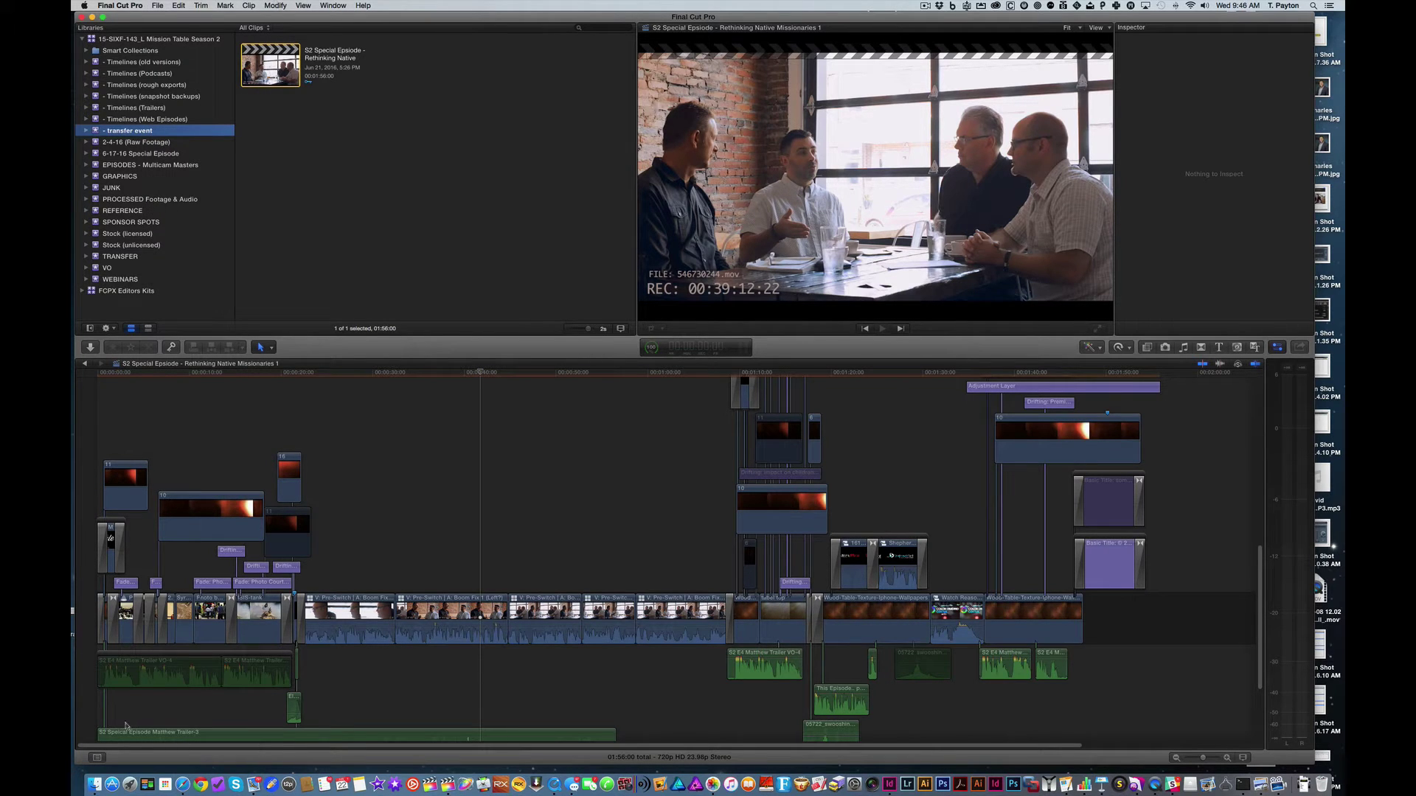
{"action": "left_click", "coordinate": [93, 783]}
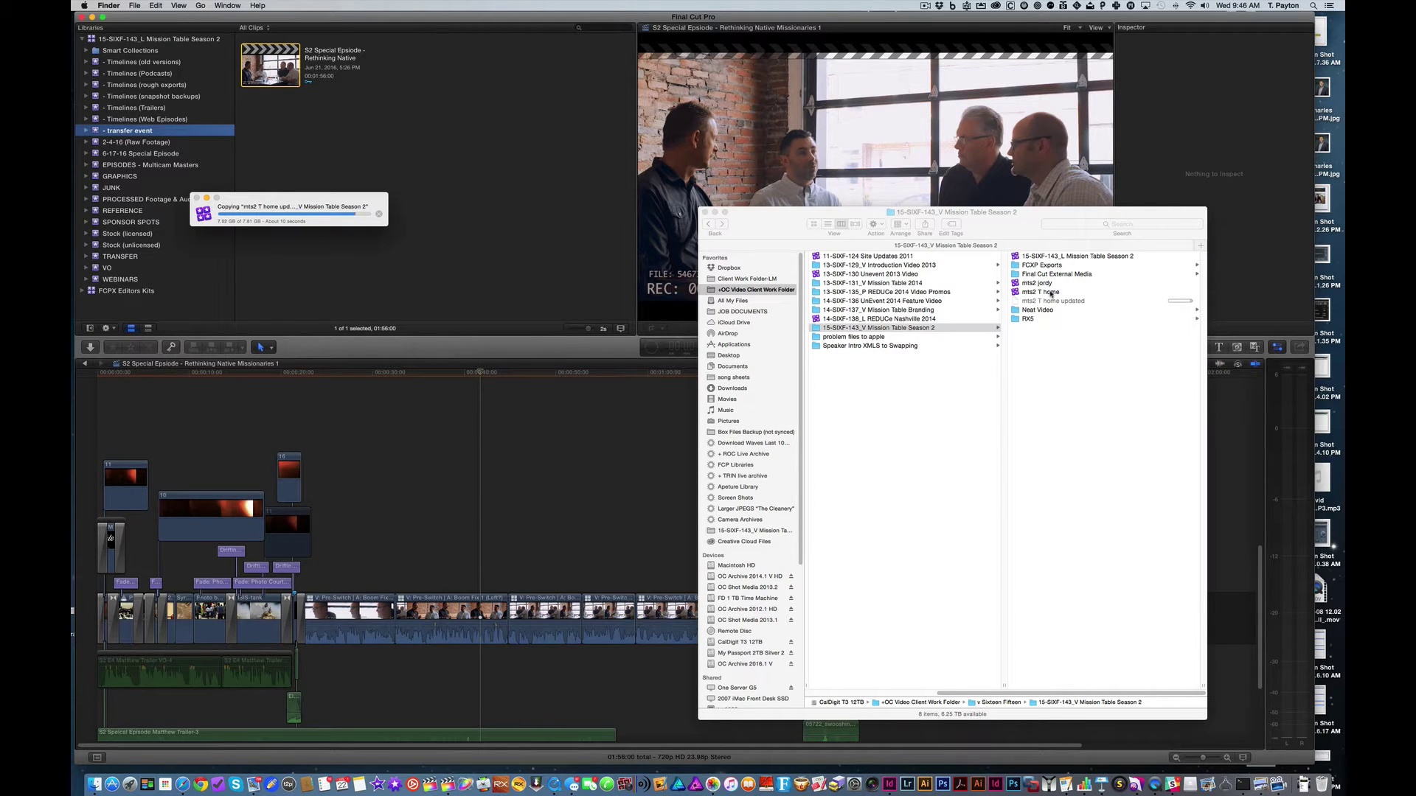
- Rename the copied library to 'mts2 T home updated 6-21-16' and check its size in the preview column
{"action": "key", "text": "super+w"}
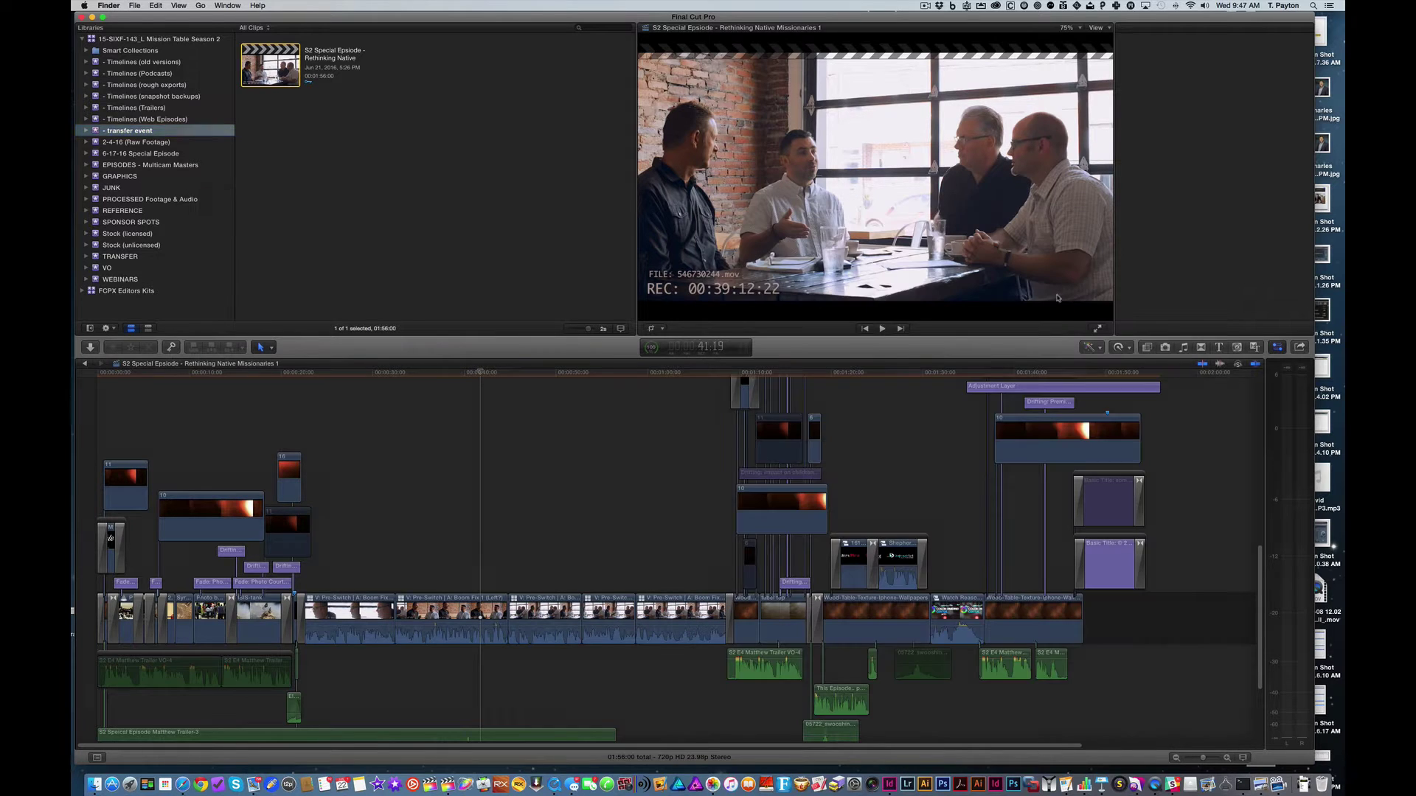
{"action": "left_click", "coordinate": [93, 783]}
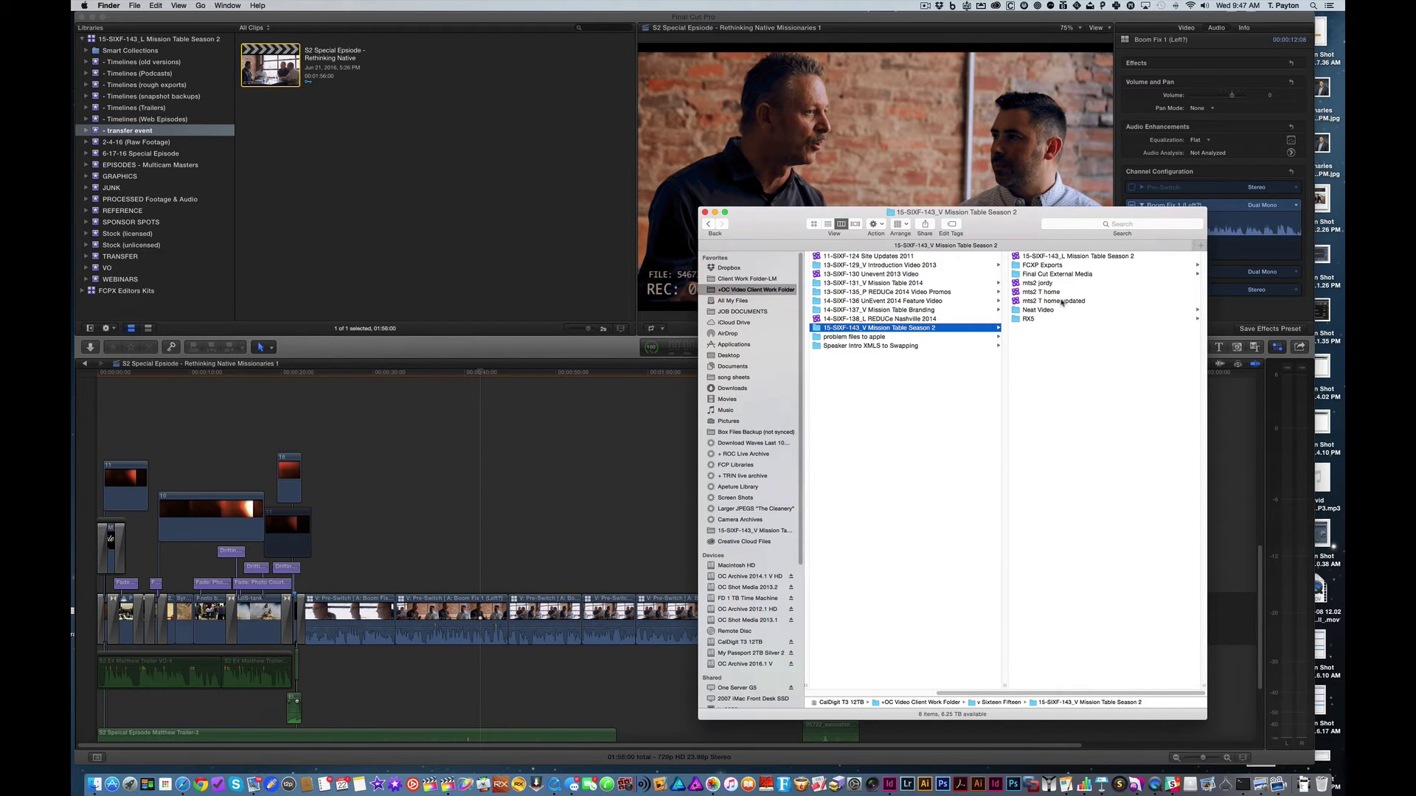
{"action": "left_click", "coordinate": [1083, 302]}
{"action": "key", "text": "Return"}
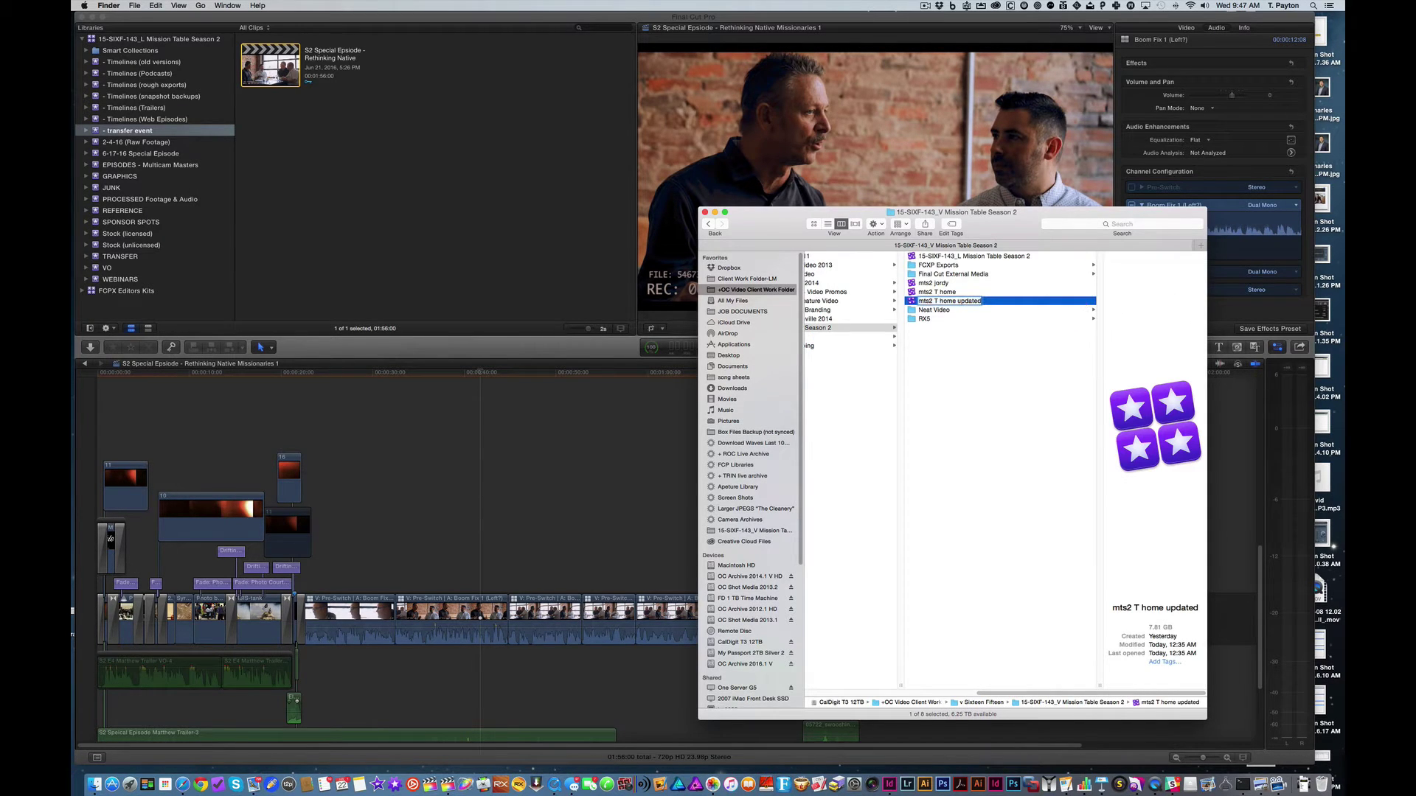
{"action": "type", "text": "6-21-16"}
{"action": "key", "text": "Return"}
{"action": "left_click", "coordinate": [992, 333]}
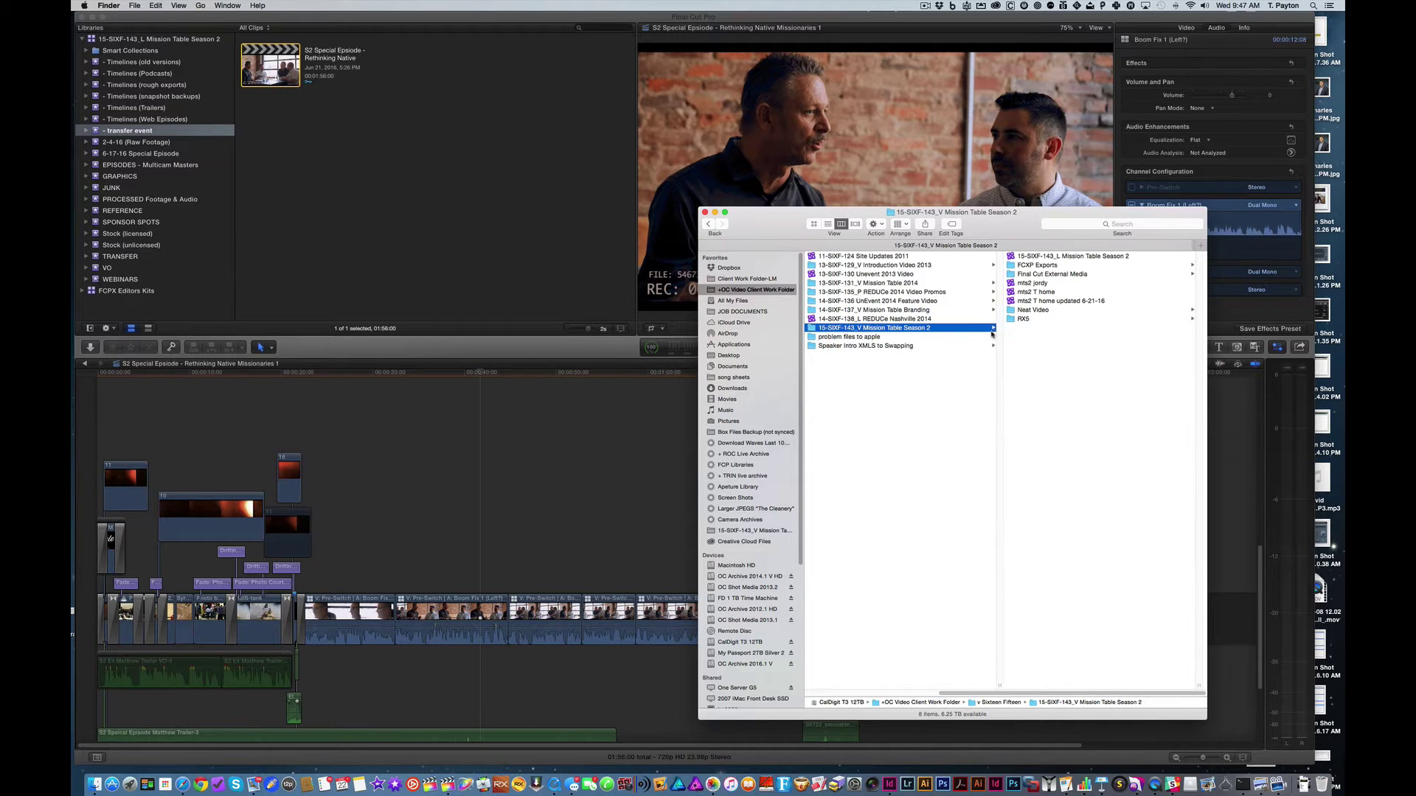
{"action": "left_click", "coordinate": [1037, 300]}
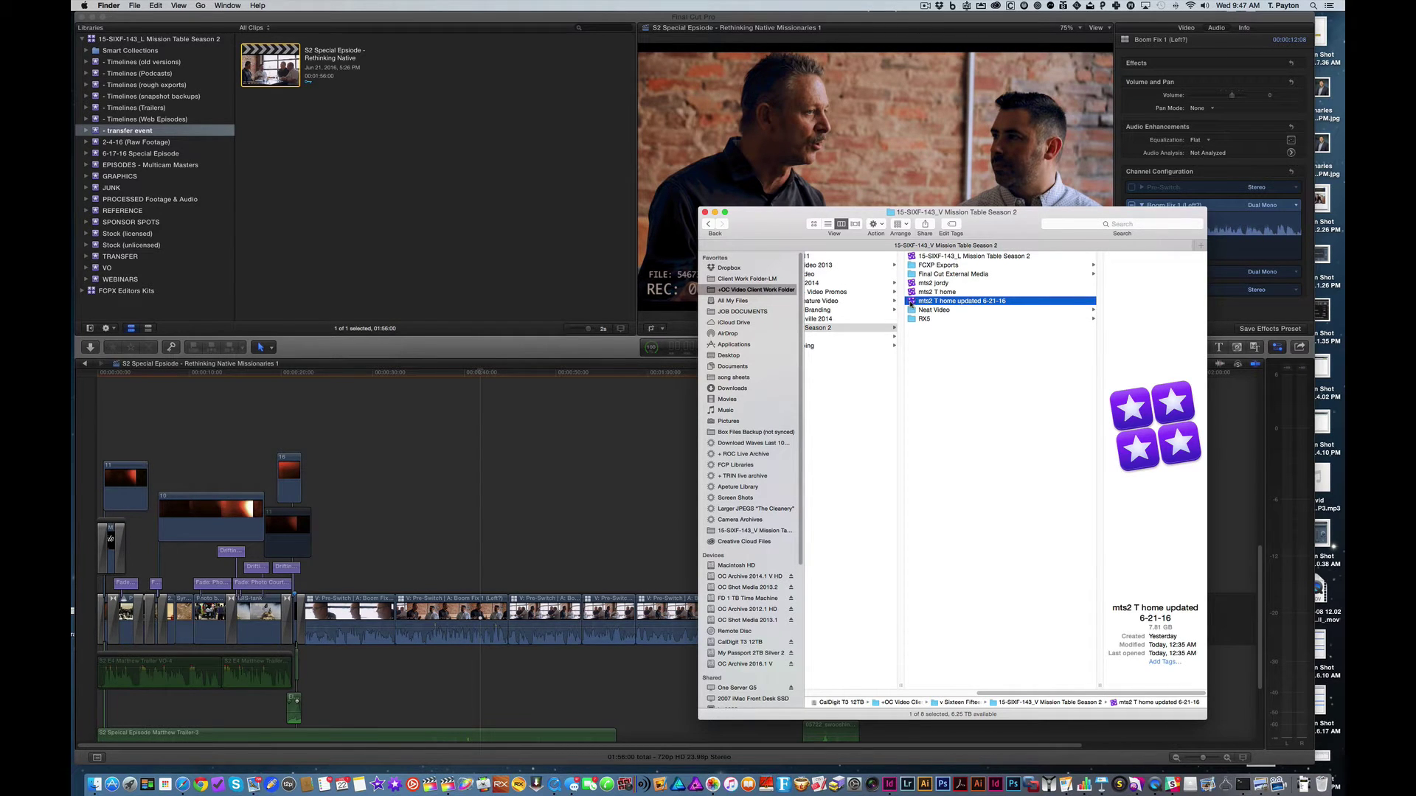
- Open mts2 T home updated 6-21-16 in Final Cut Pro and scroll through its transfer event clips as thumbnails
{"action": "double_click", "coordinate": [911, 301]}
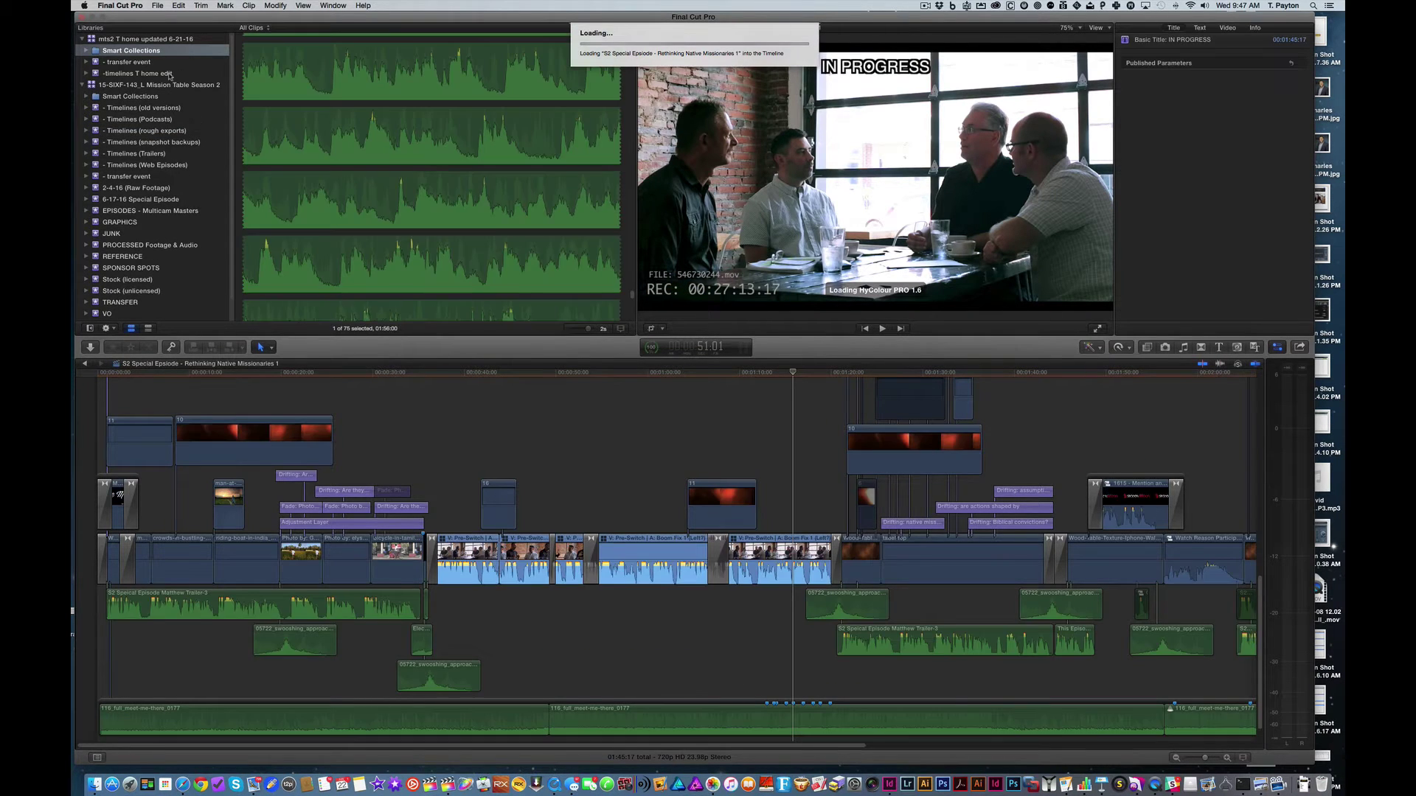
{"action": "left_click", "coordinate": [129, 73]}
{"action": "left_click", "coordinate": [148, 329]}
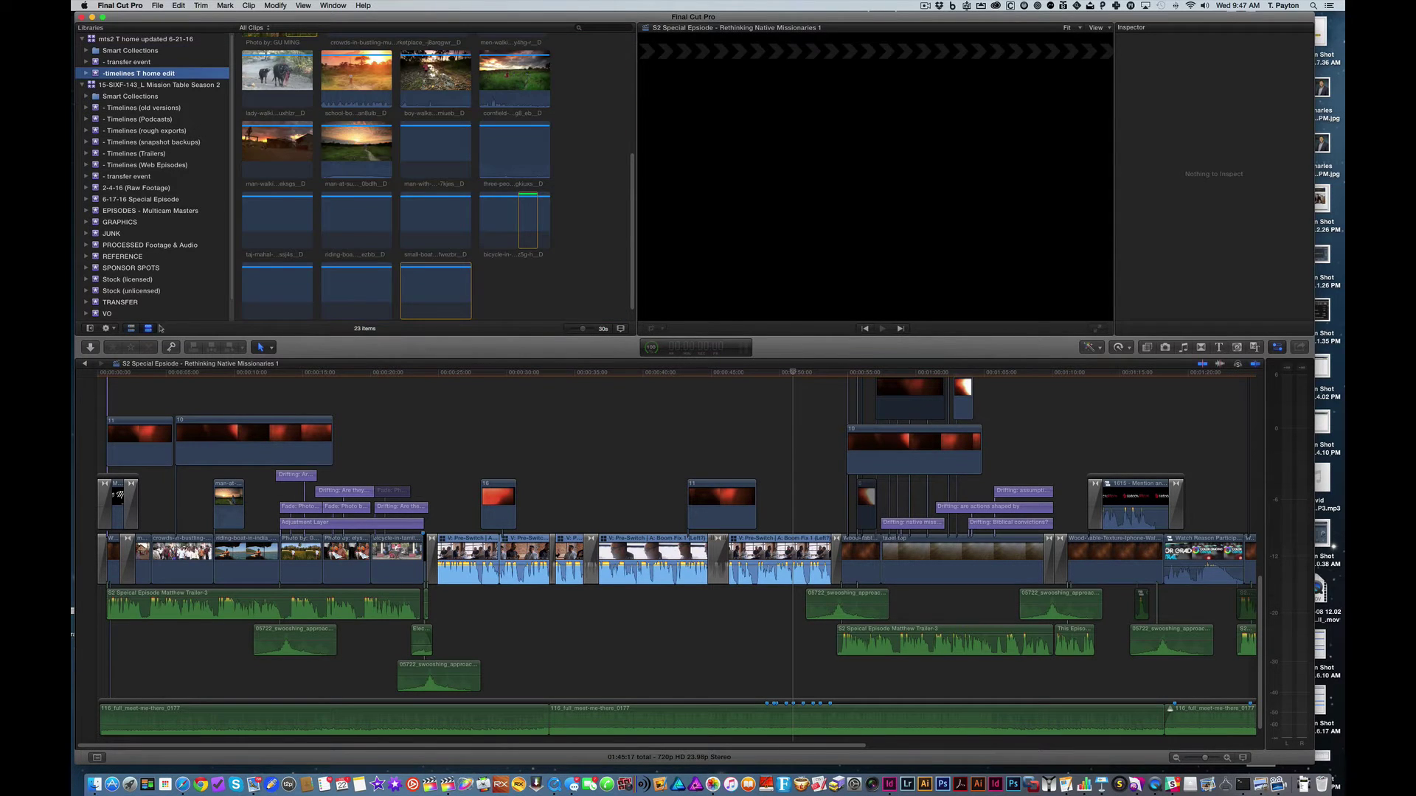
{"action": "left_click", "coordinate": [129, 62]}
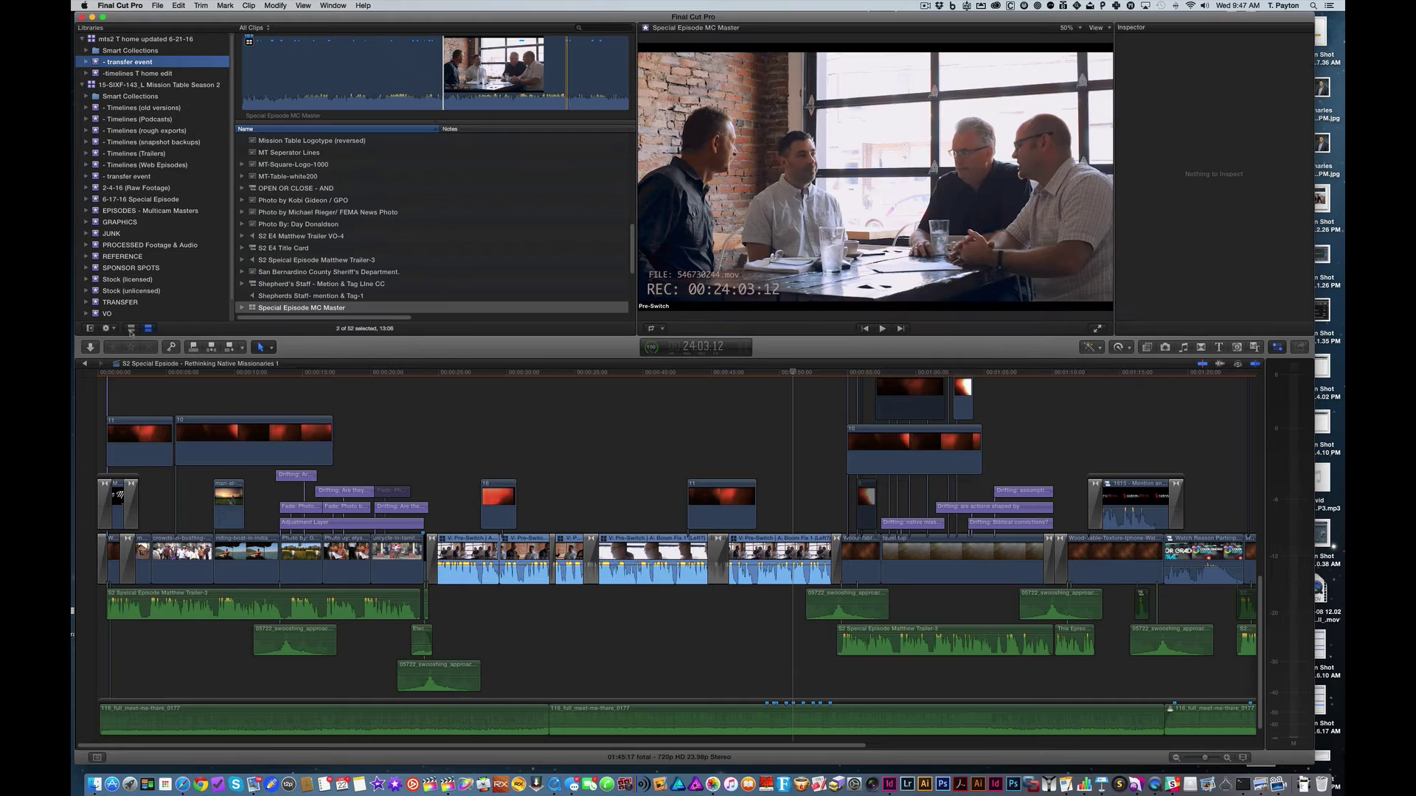
{"action": "left_click", "coordinate": [131, 328]}
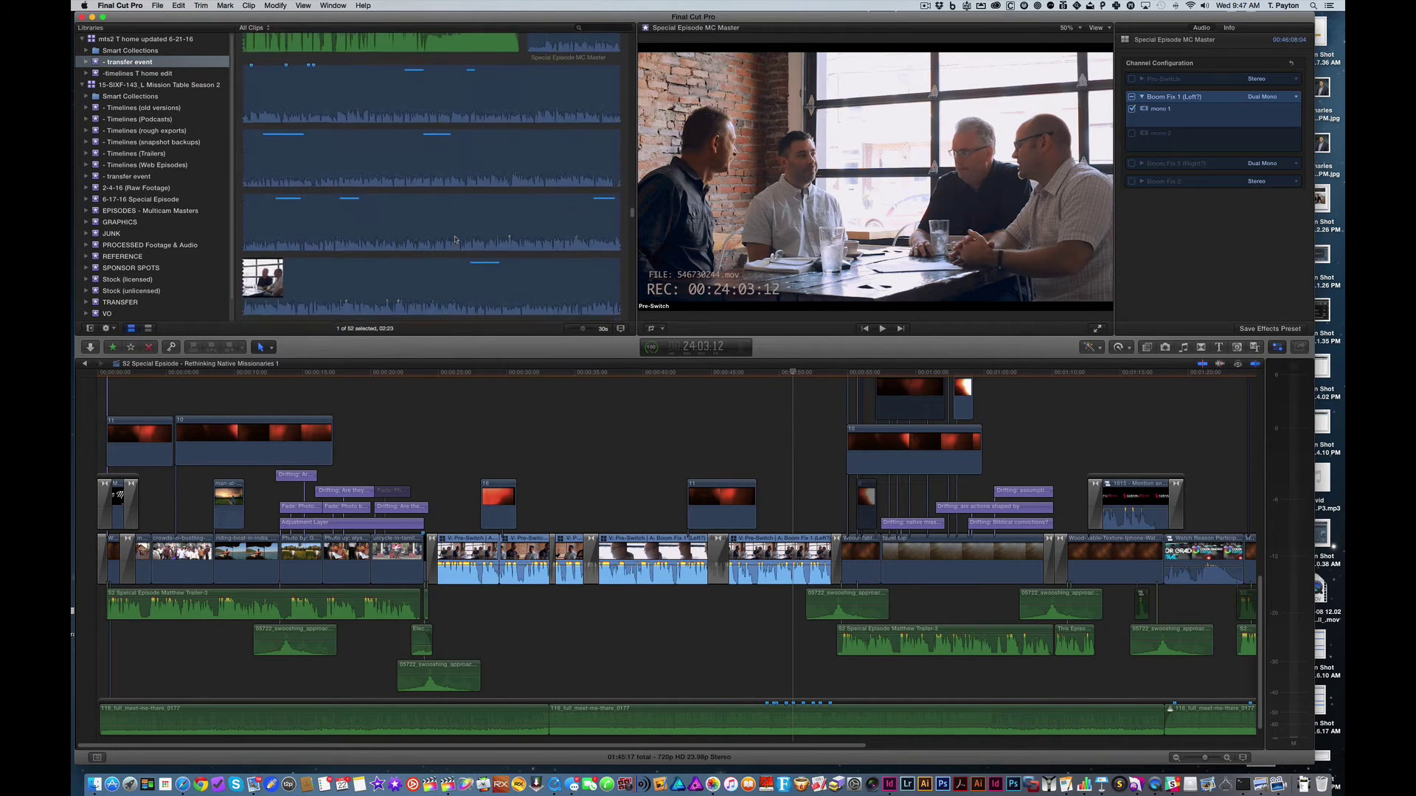
{"action": "scroll", "coordinate": [455, 239], "scroll_direction": "down", "scroll_amount": 5}
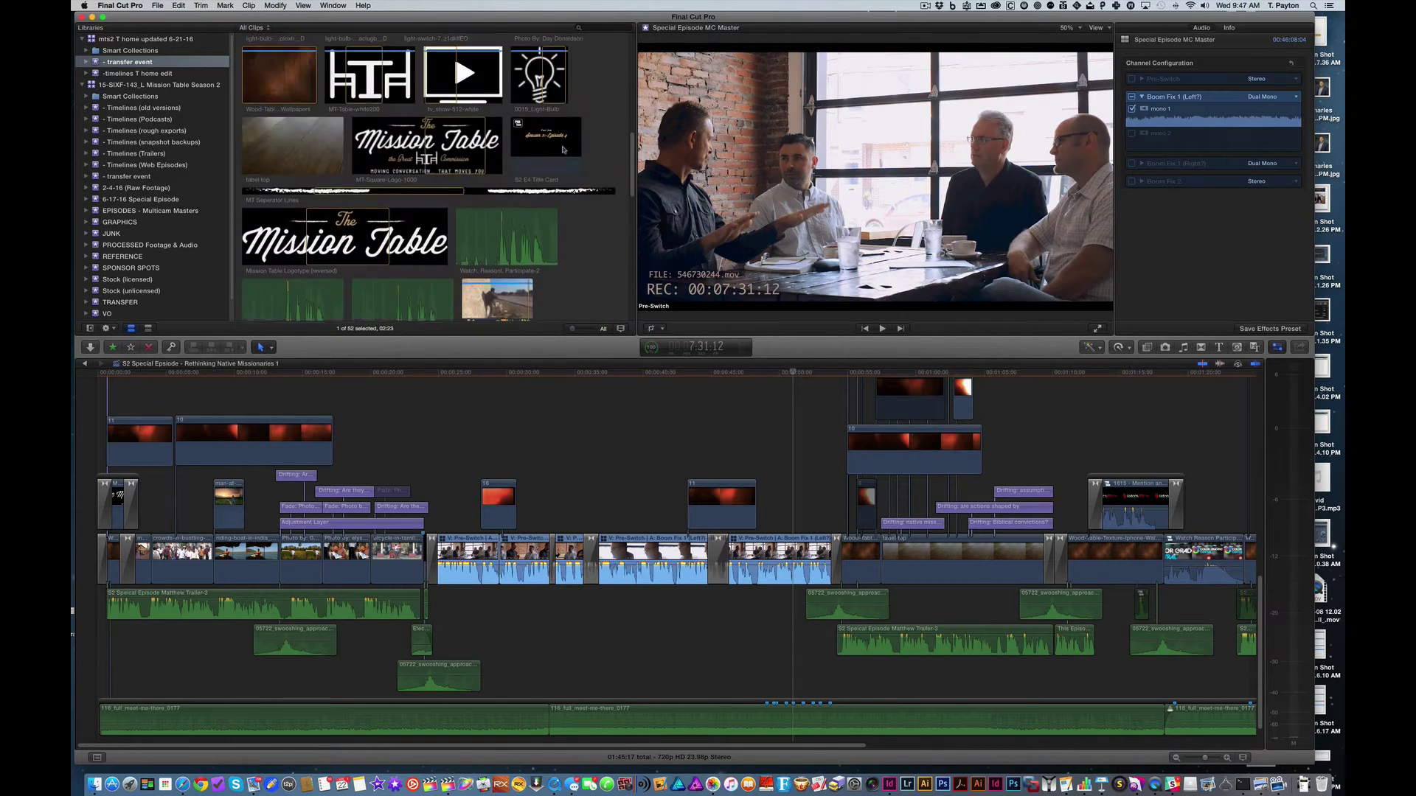
{"action": "scroll", "coordinate": [562, 150], "scroll_direction": "down", "scroll_amount": 8}
{"action": "scroll", "coordinate": [385, 126], "scroll_direction": "up", "scroll_amount": 10}
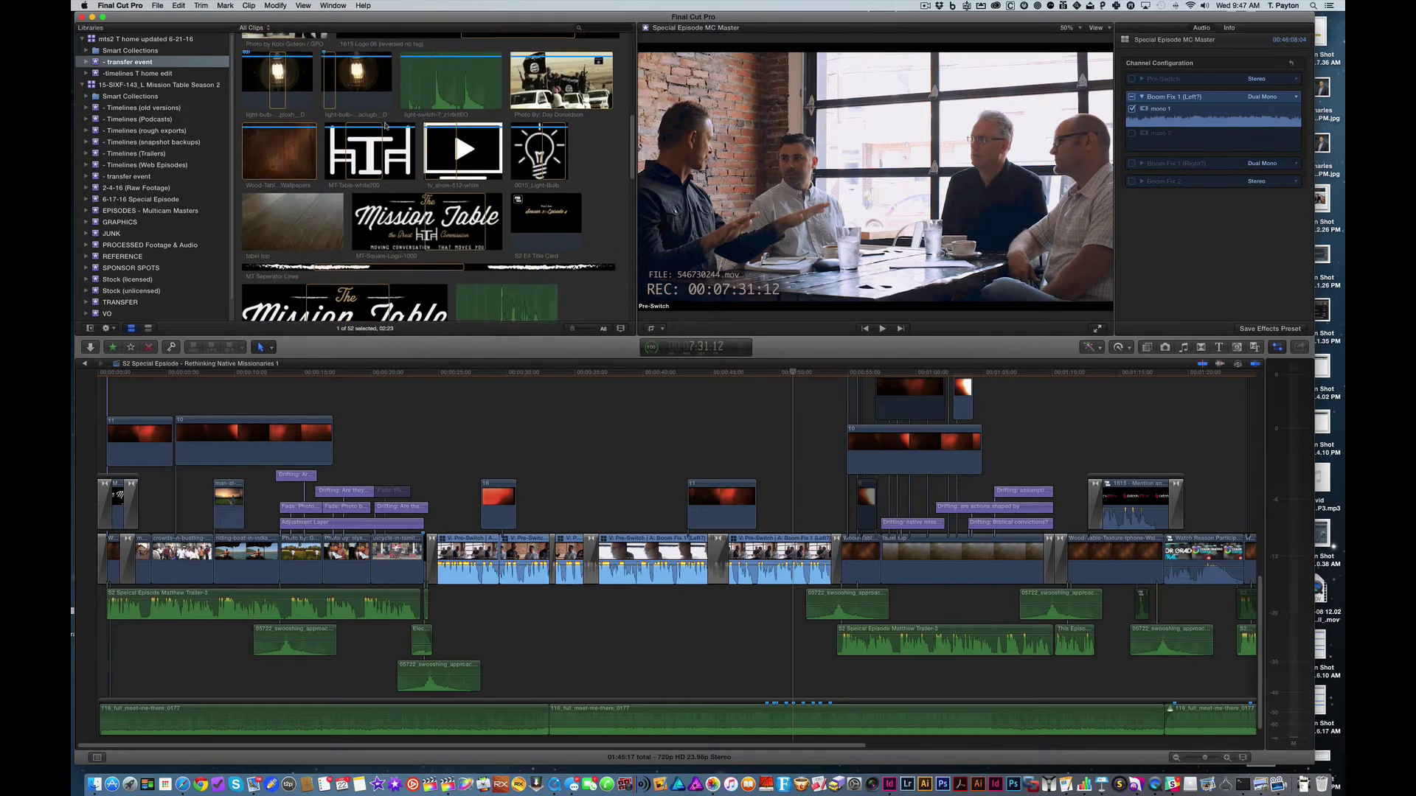
{"action": "scroll", "coordinate": [385, 126], "scroll_direction": "down", "scroll_amount": 10}
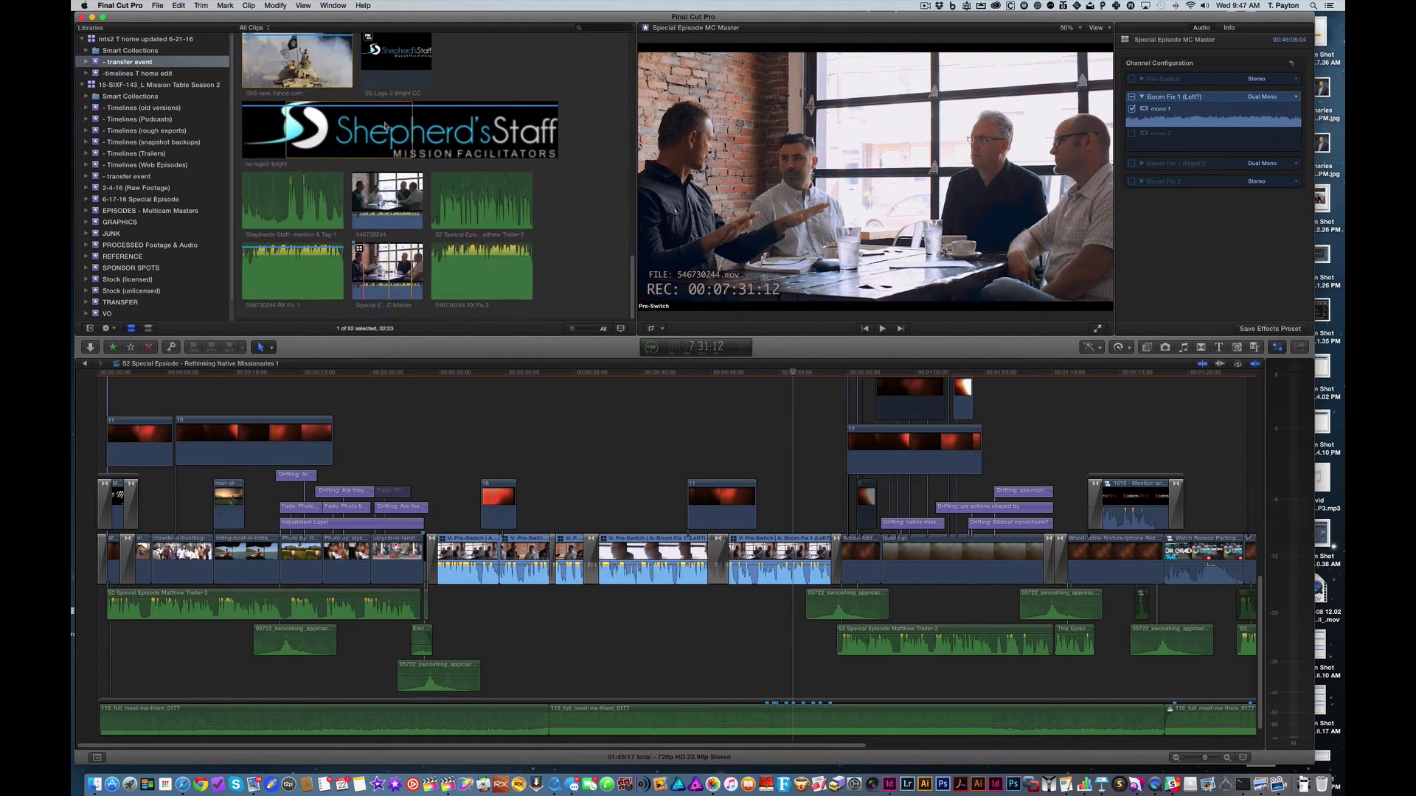
{"action": "scroll", "coordinate": [391, 162], "scroll_direction": "up", "scroll_amount": 1}
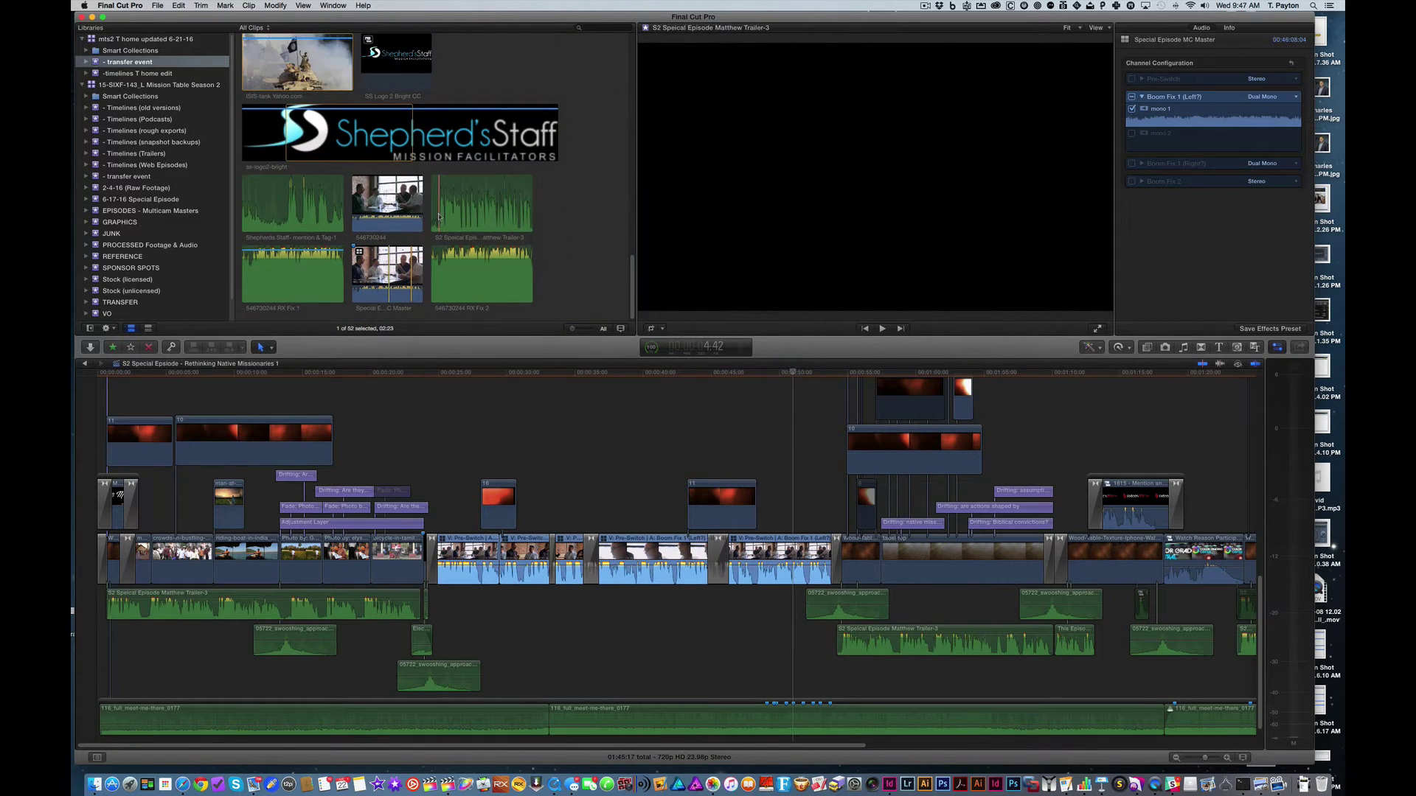
- Rename the T home edit project to 'Rethinking Native Missionaries 2' and add the note 'Edited at Home'
{"action": "left_click", "coordinate": [177, 74]}
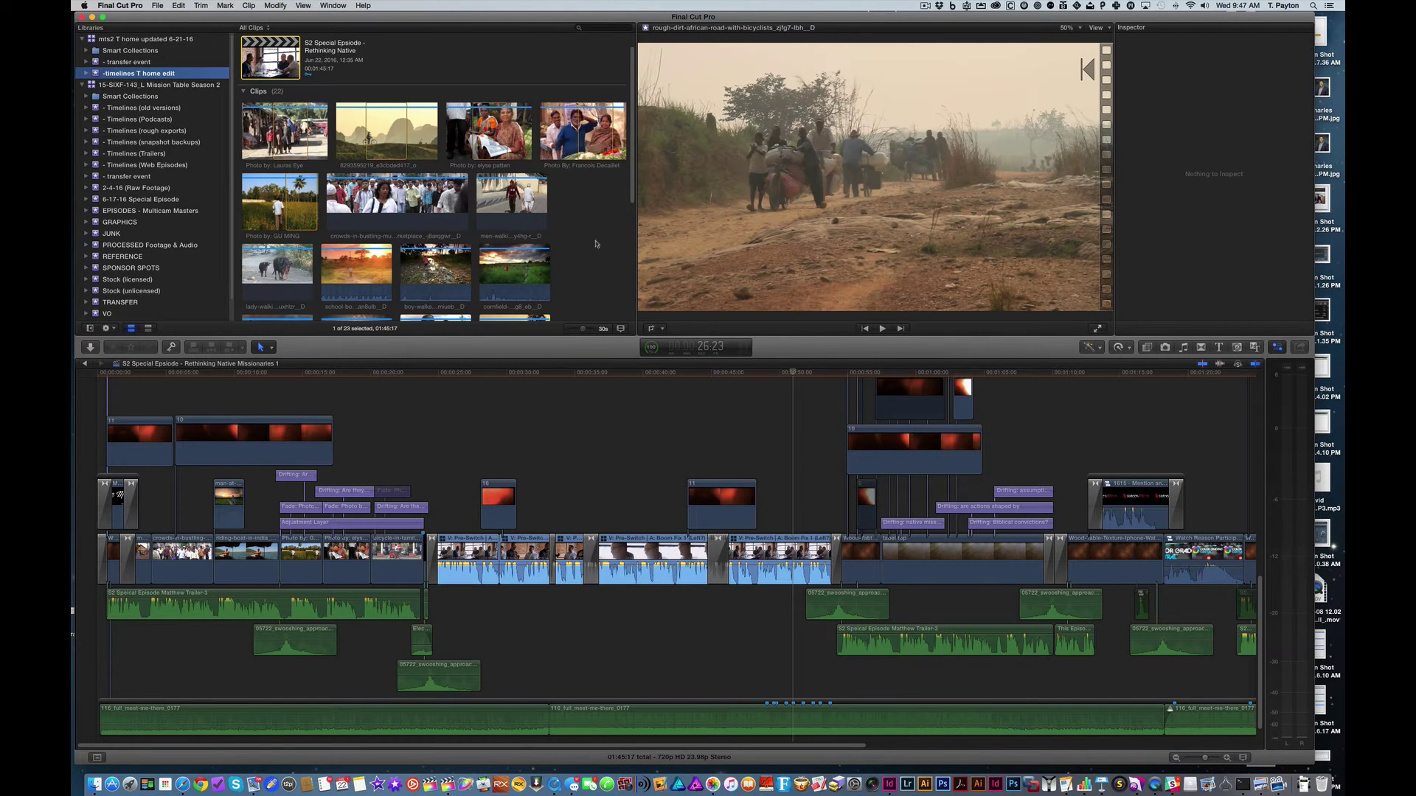
{"action": "left_click", "coordinate": [148, 328]}
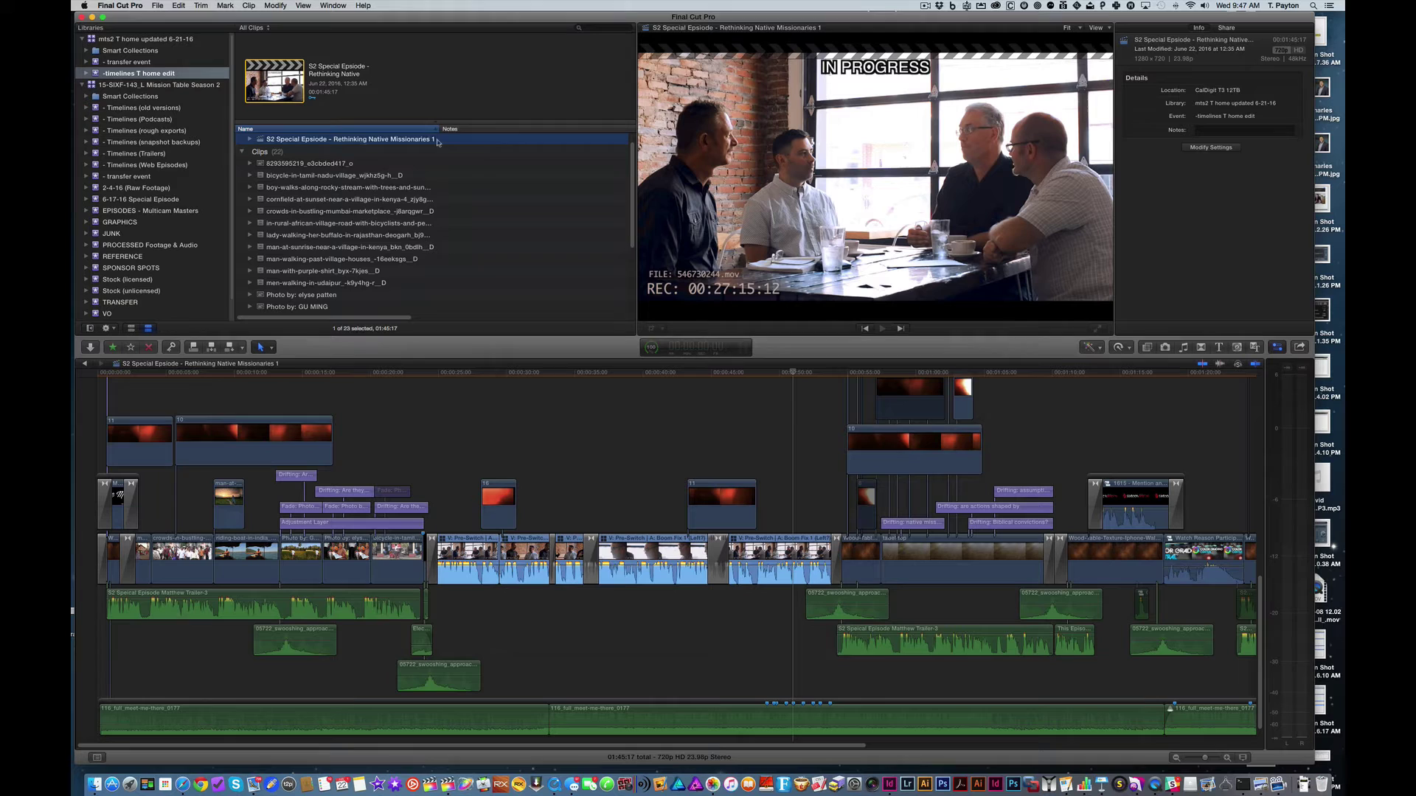
{"action": "left_click", "coordinate": [436, 140]}
{"action": "key", "text": "Right"}
{"action": "key", "text": "BackSpace"}
{"action": "type", "text": "2"}
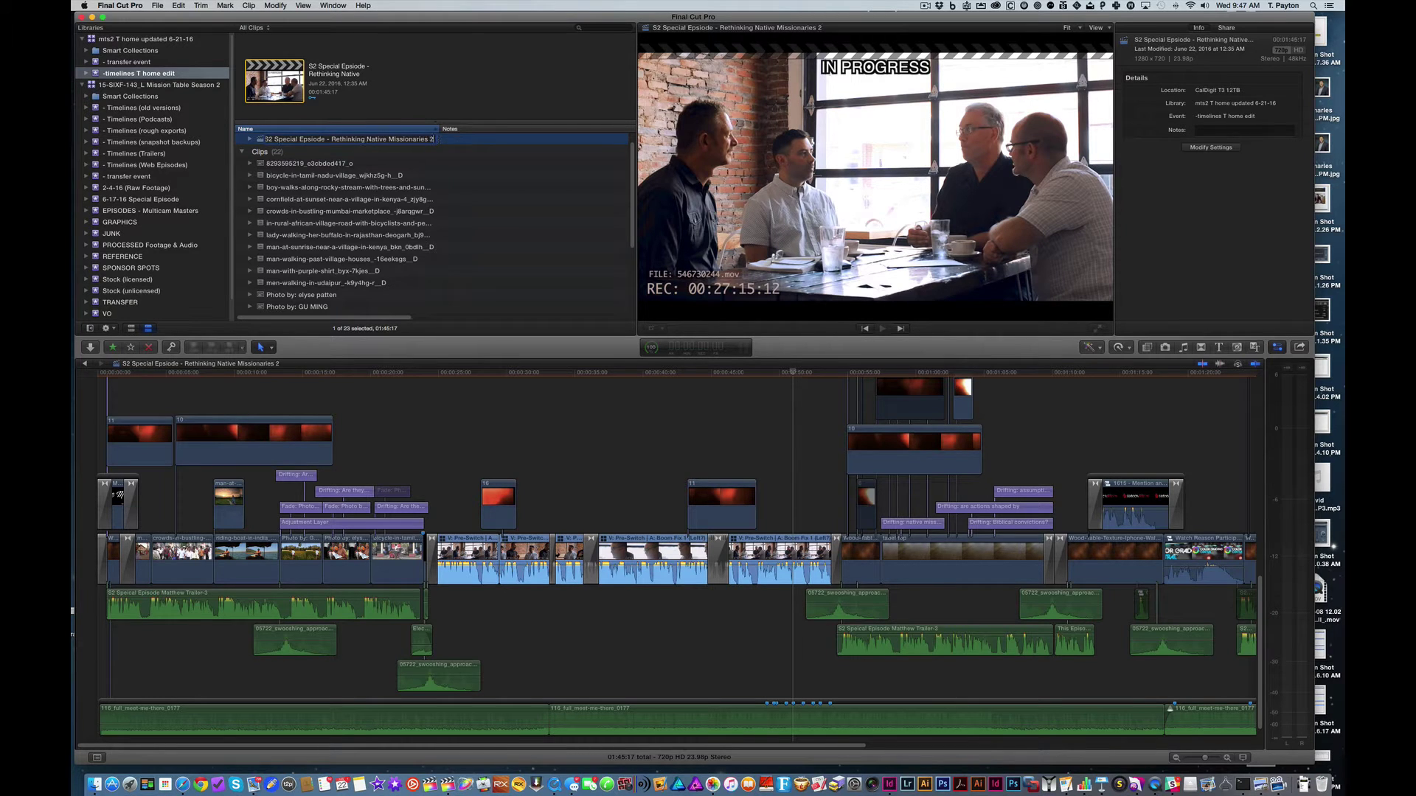
{"action": "key", "text": "Tab"}
{"action": "type", "text": "Edited"}
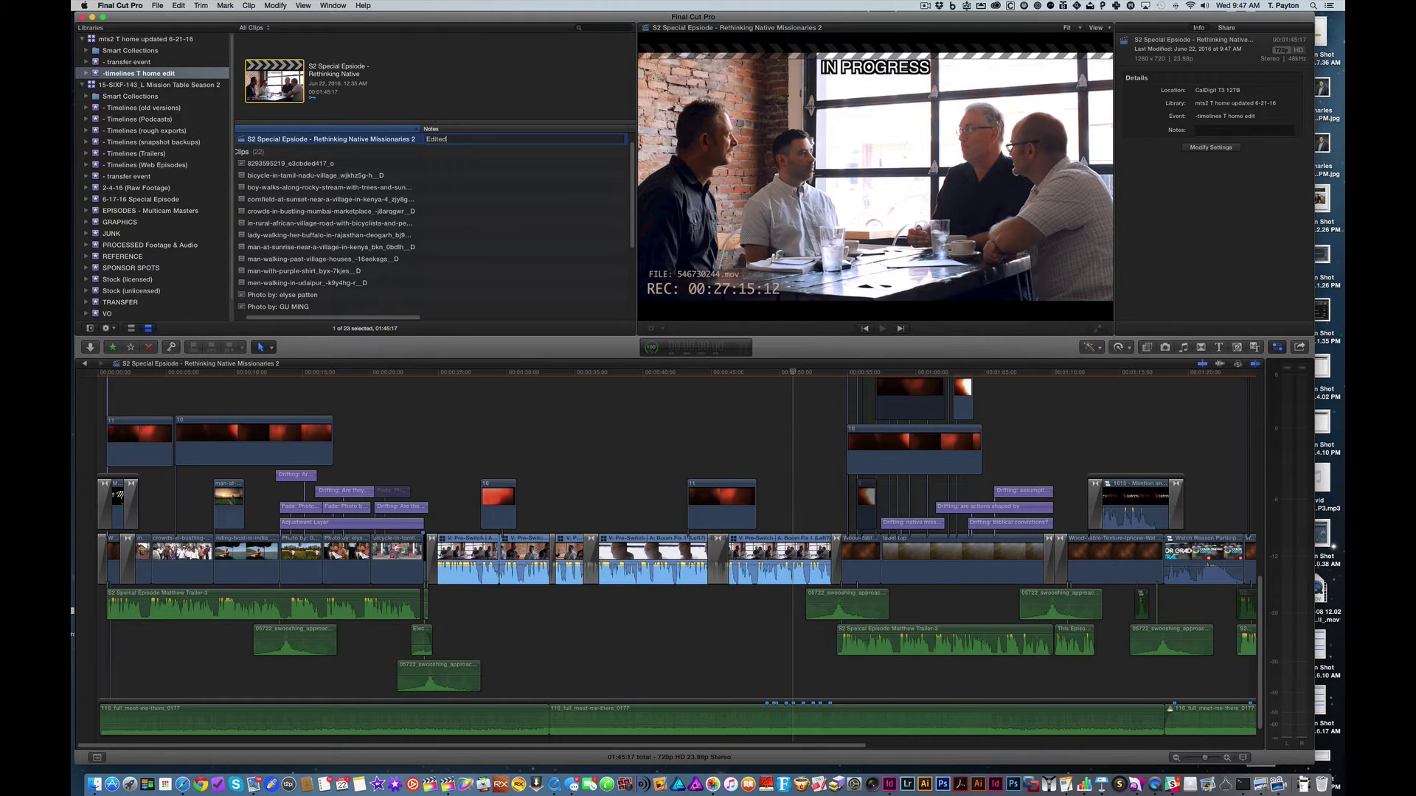
{"action": "type", "text": " at Home"}
{"action": "key", "text": "Return"}
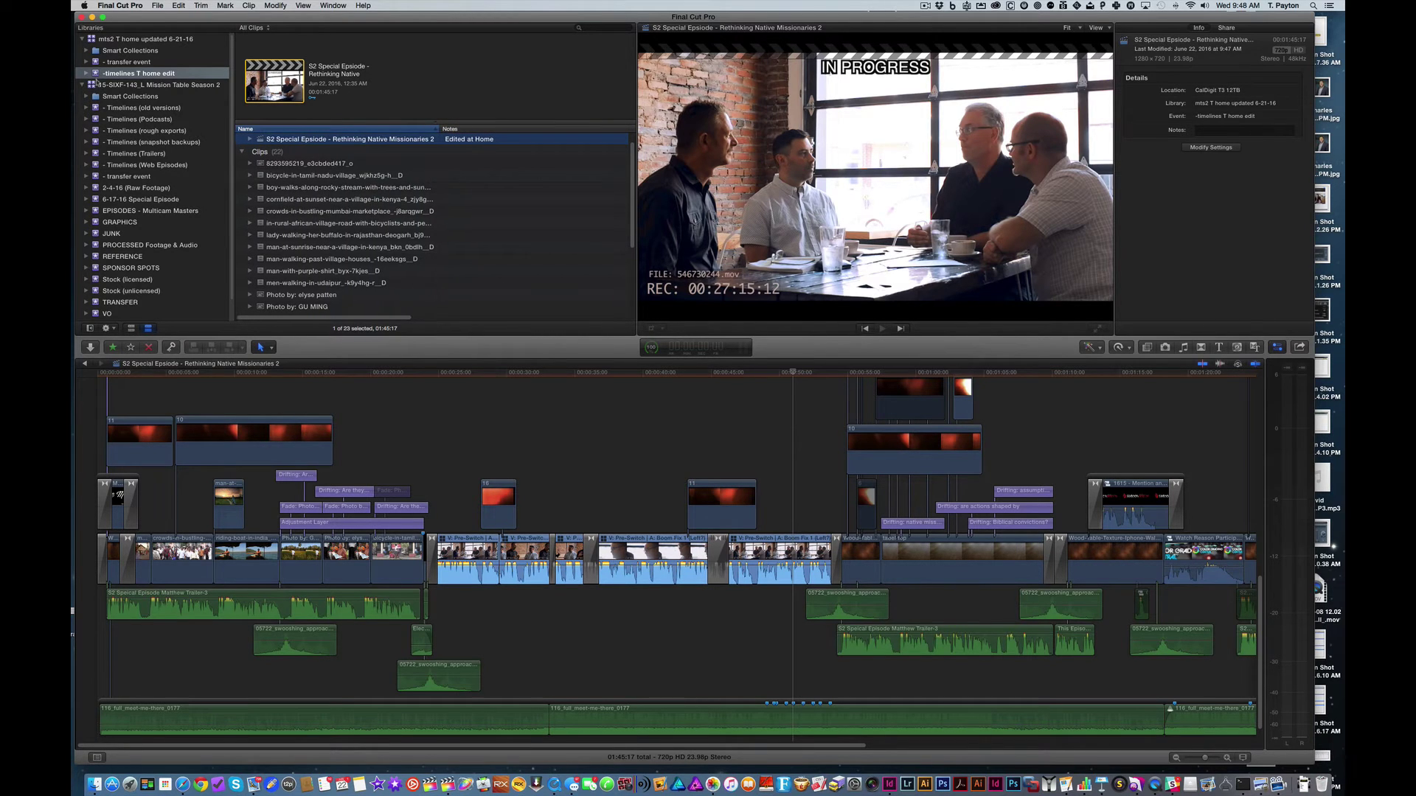
{"action": "left_click", "coordinate": [85, 74]}
{"action": "left_click", "coordinate": [91, 96]}
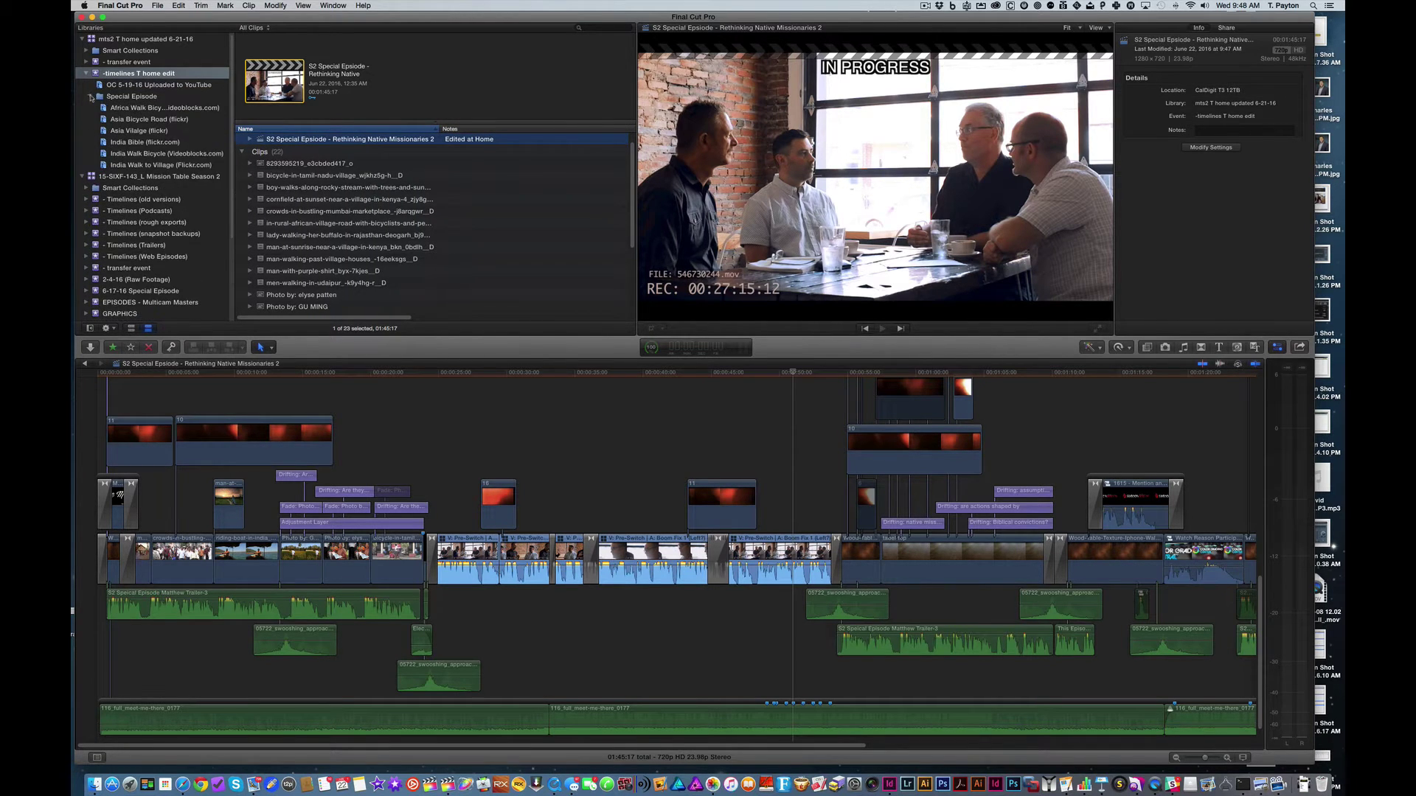
{"action": "left_click", "coordinate": [157, 119]}
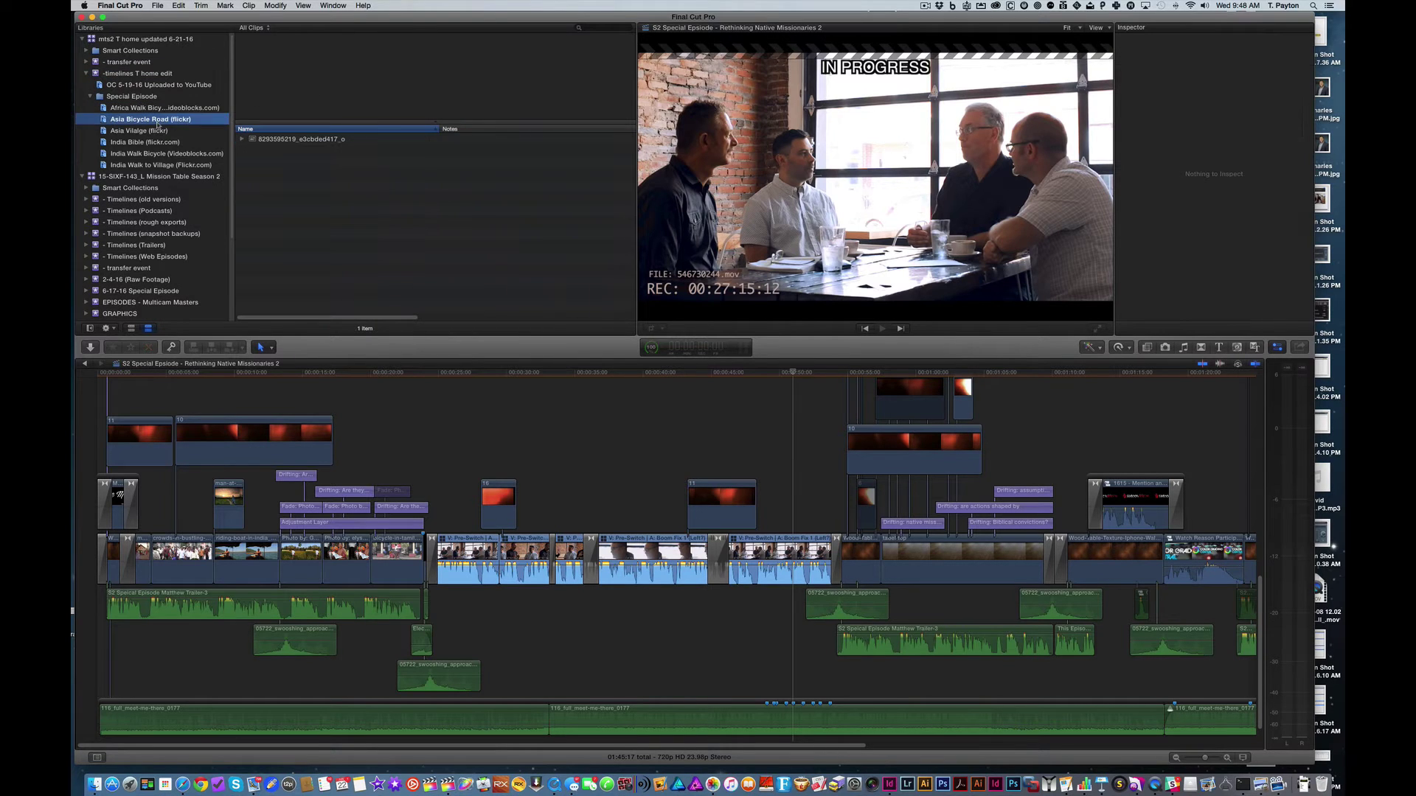
{"action": "key", "text": "Down"}
{"action": "key", "text": "Down"}
{"action": "key", "text": "Down"}
{"action": "left_click", "coordinate": [159, 106]}
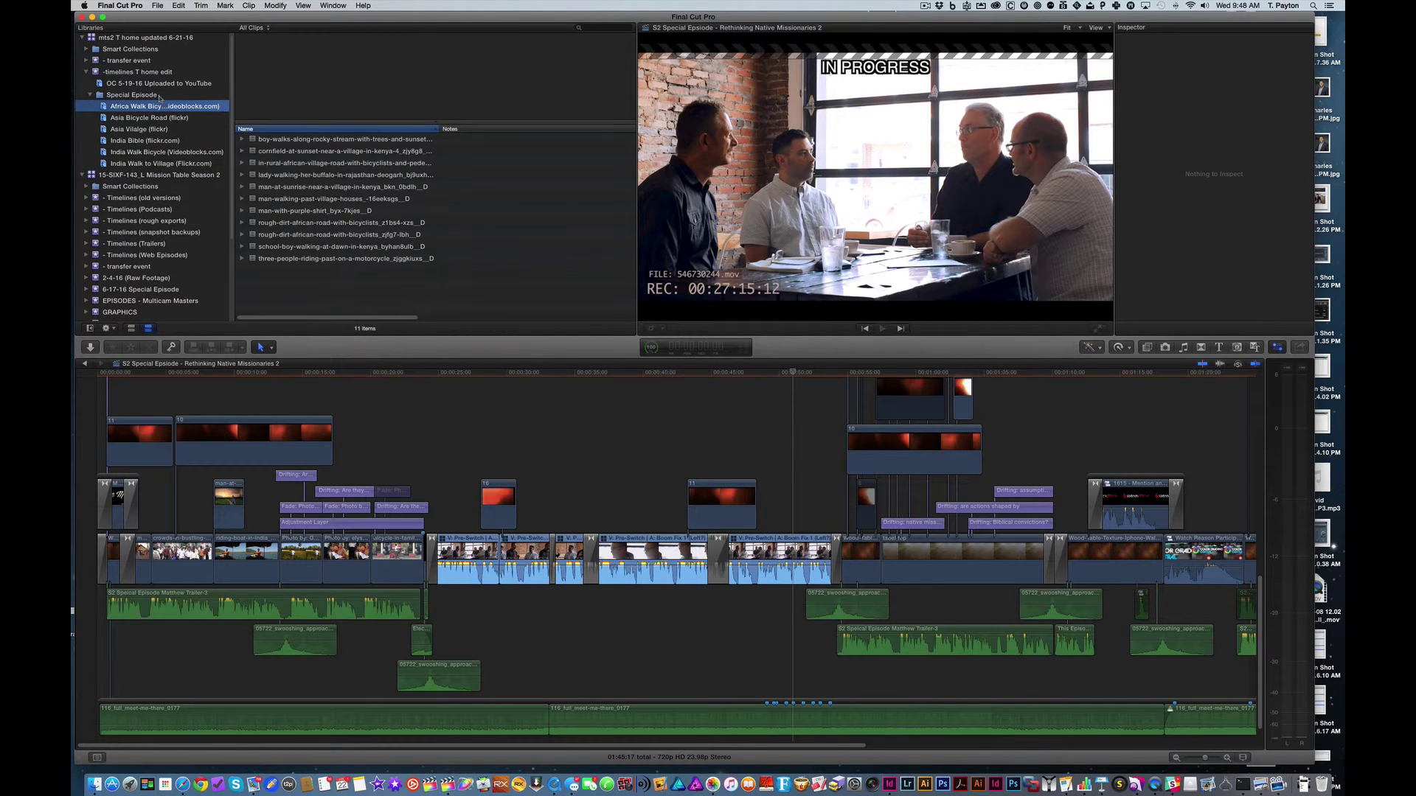
{"action": "left_click", "coordinate": [159, 96]}
{"action": "left_click", "coordinate": [131, 329]}
{"action": "scroll", "coordinate": [570, 216], "scroll_direction": "up", "scroll_amount": 3}
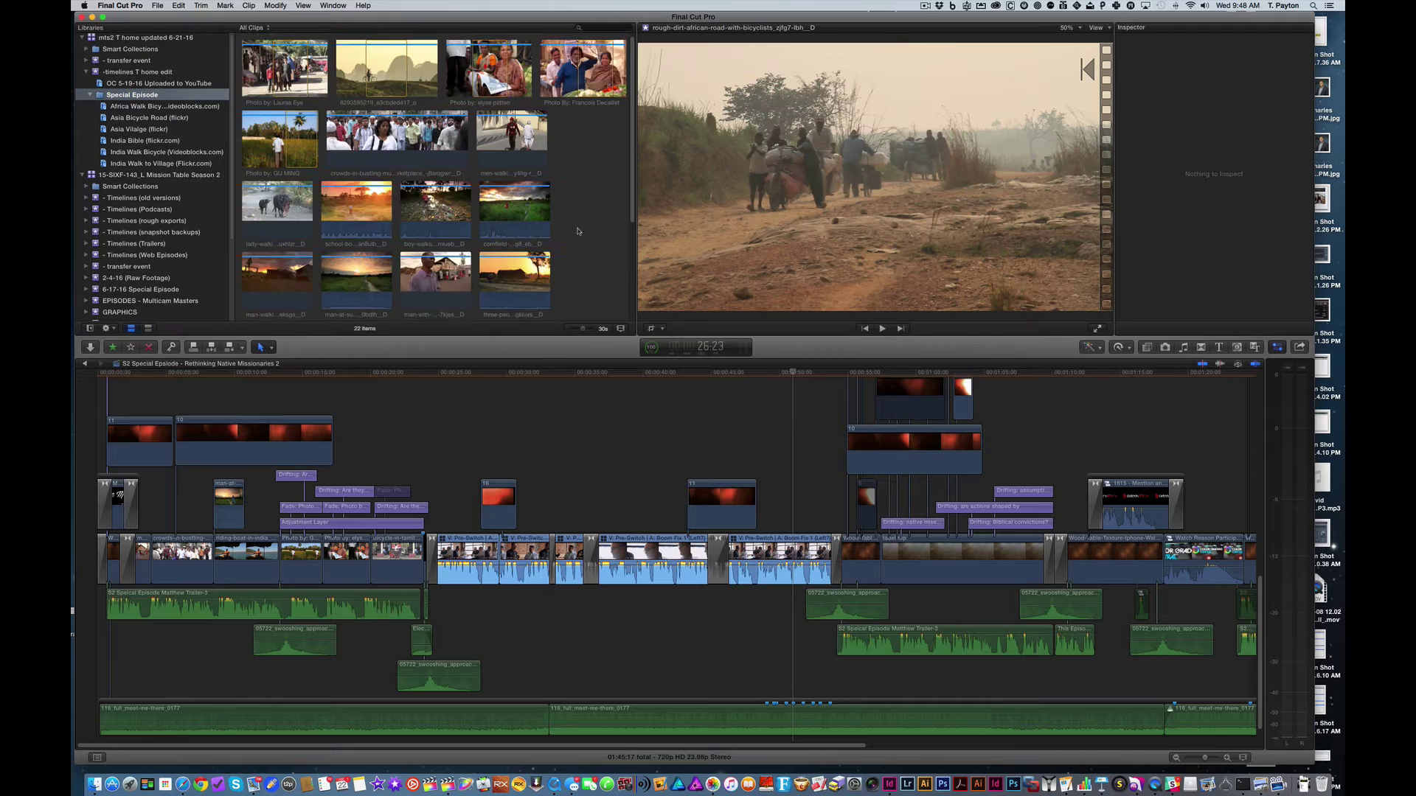
{"action": "left_click", "coordinate": [147, 329]}
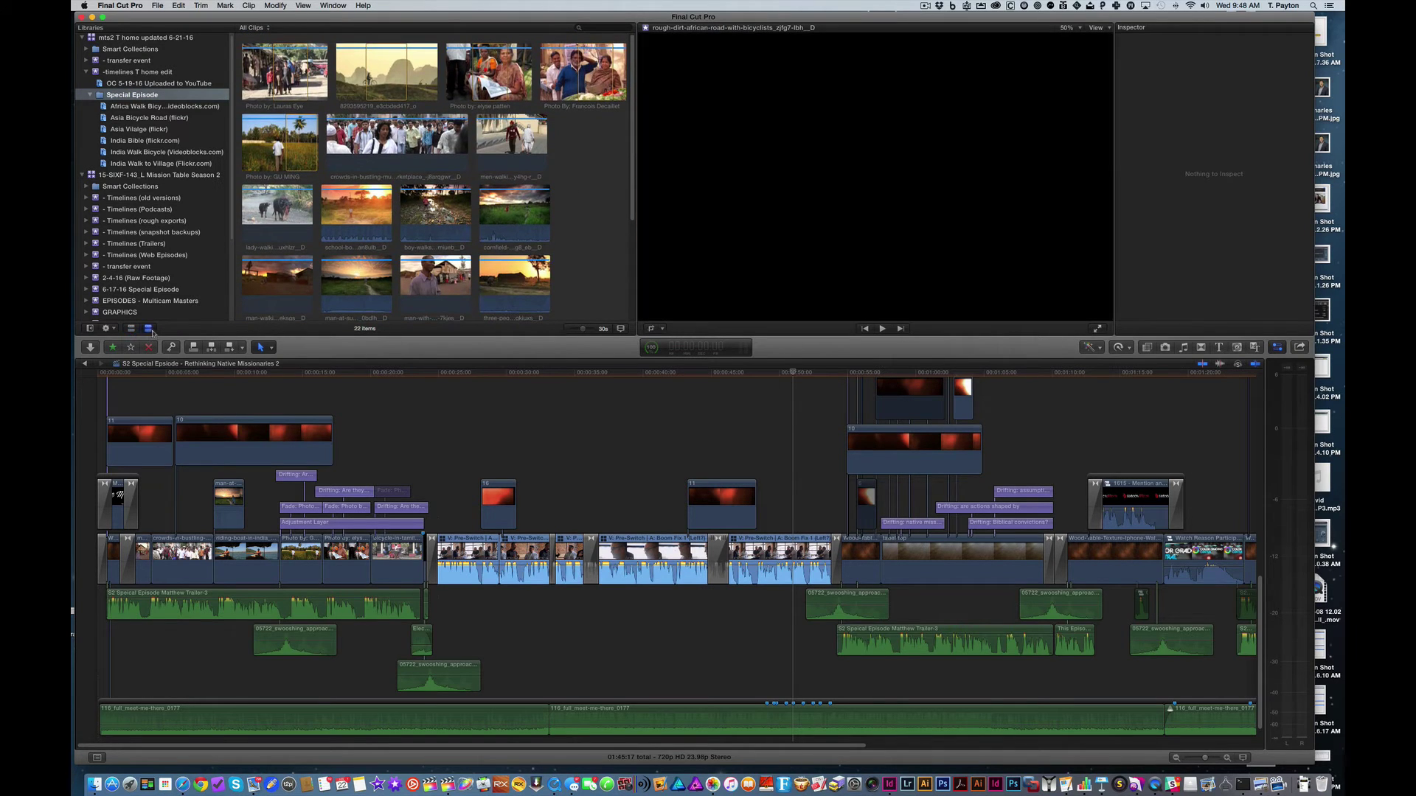
{"action": "left_click", "coordinate": [90, 94]}
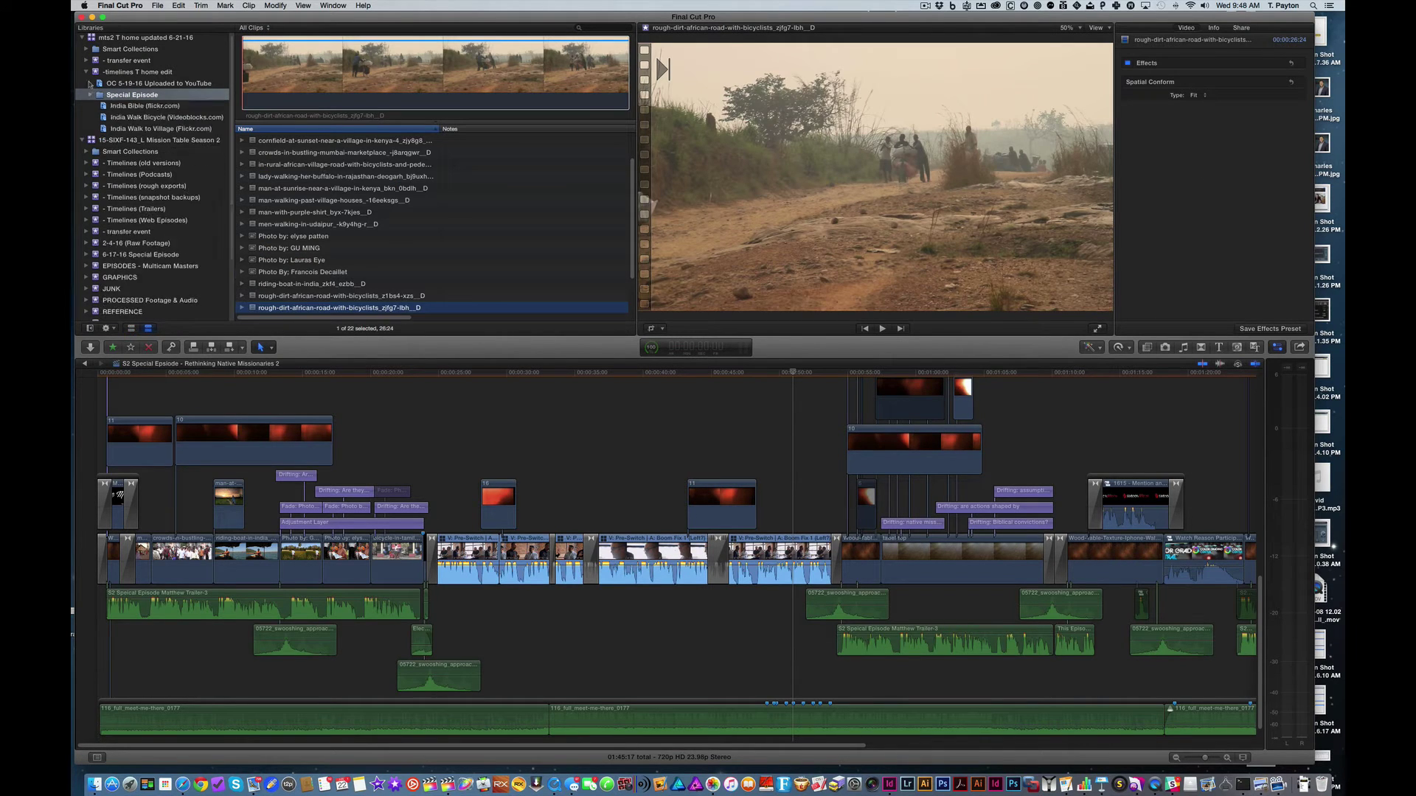
{"action": "left_click", "coordinate": [86, 72]}
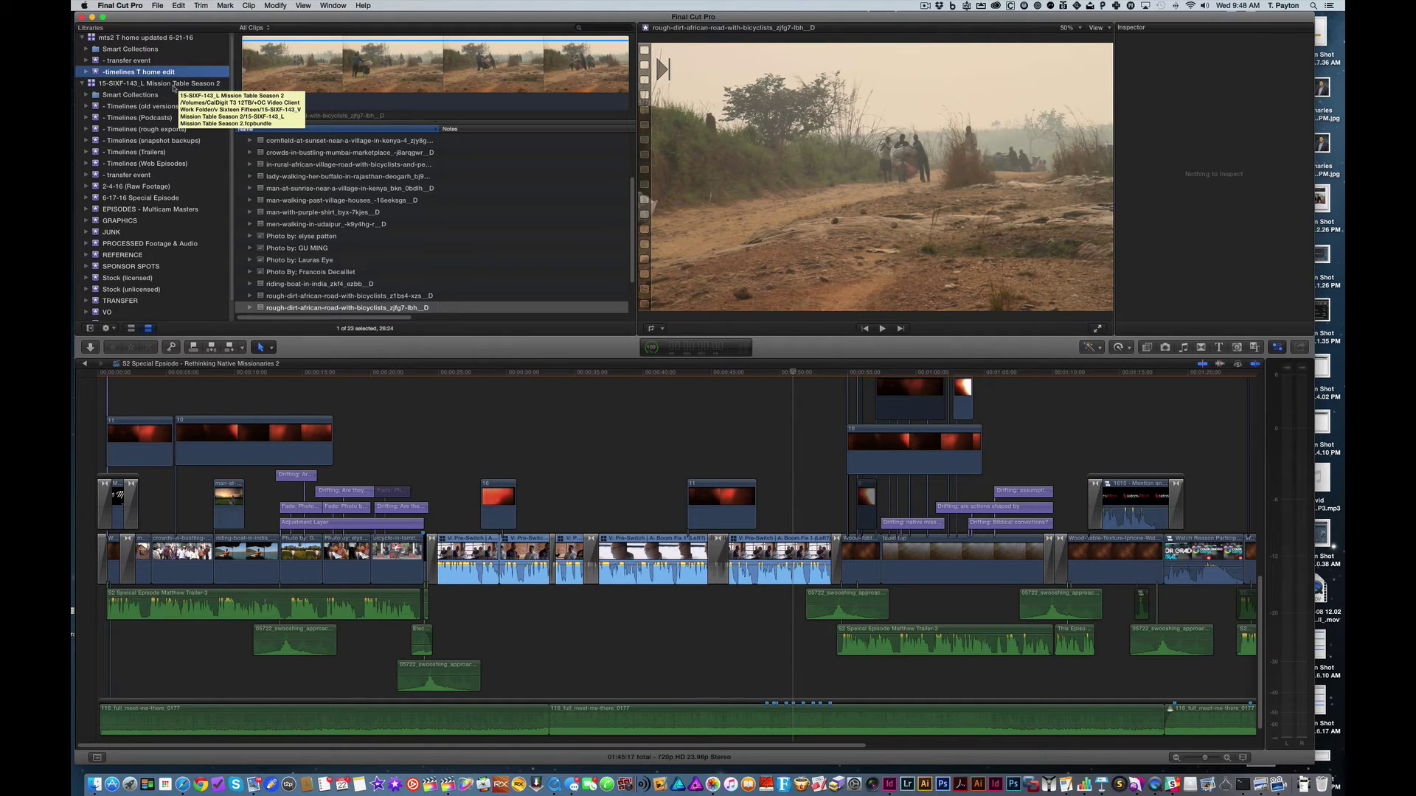
- Copy the -timelines T home edit event and its media into the 15-SIXF-143_L Mission Table Season 2 library
{"action": "left_click", "coordinate": [145, 73]}
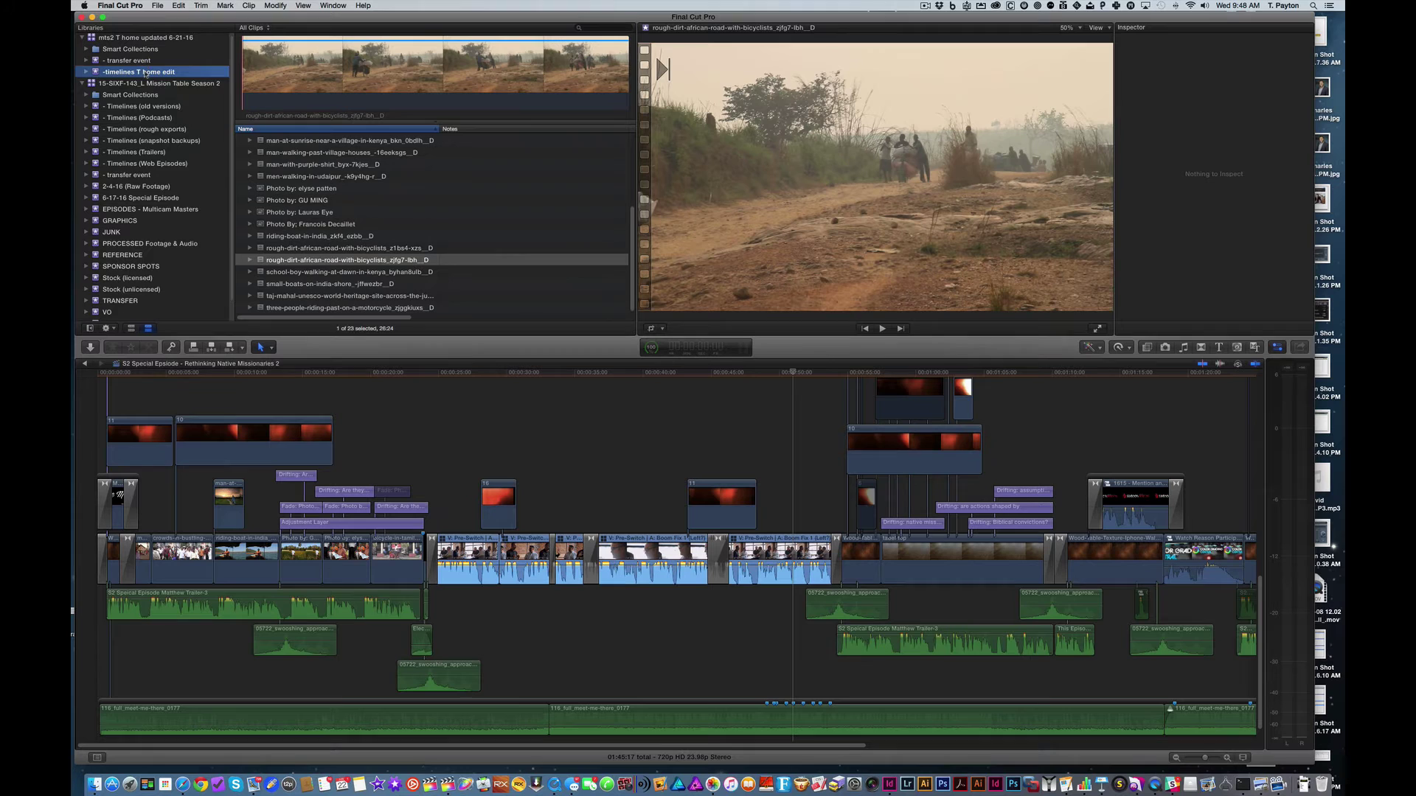
{"action": "left_click", "coordinate": [155, 5]}
{"action": "mouse_move", "coordinate": [178, 5]}
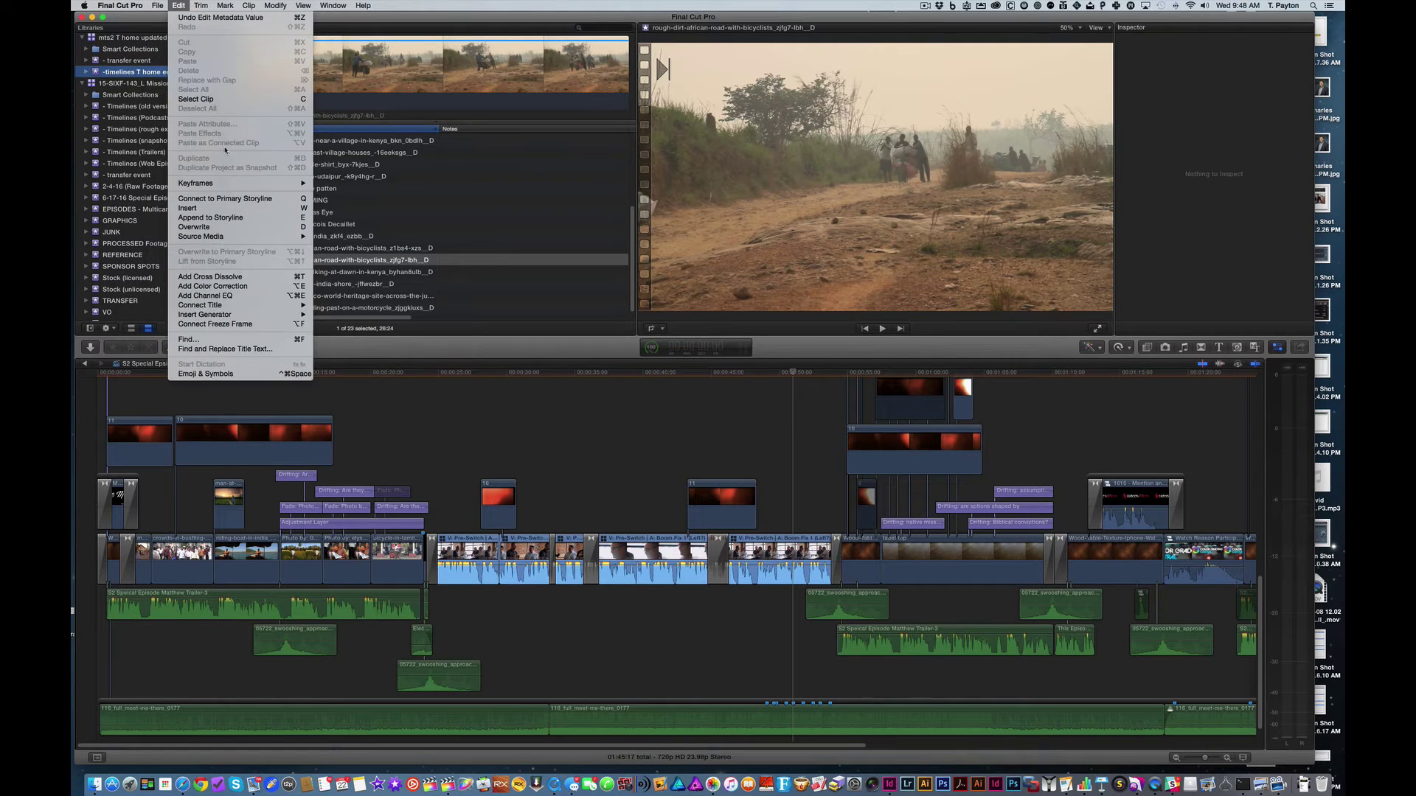
{"action": "mouse_move", "coordinate": [302, 155]}
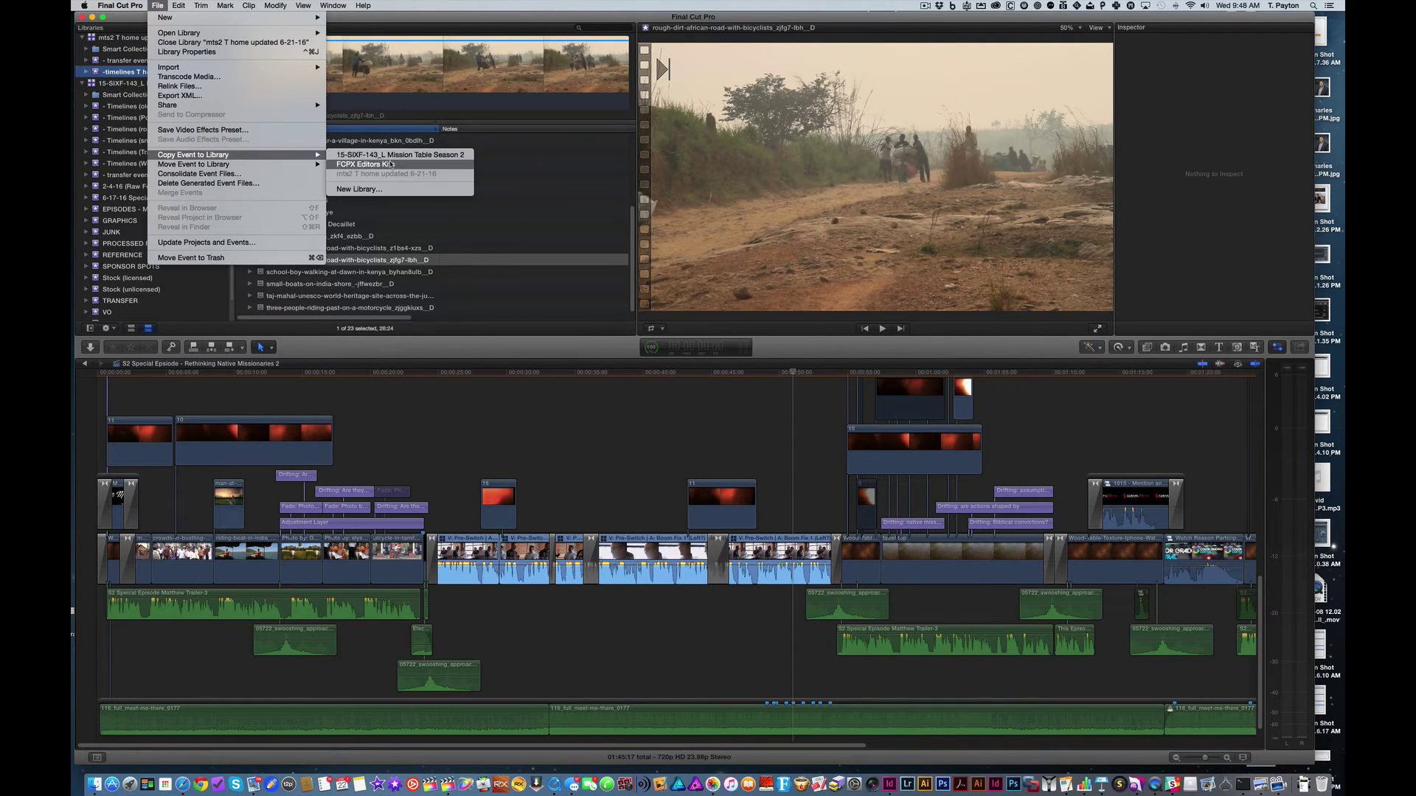
{"action": "left_click", "coordinate": [389, 154]}
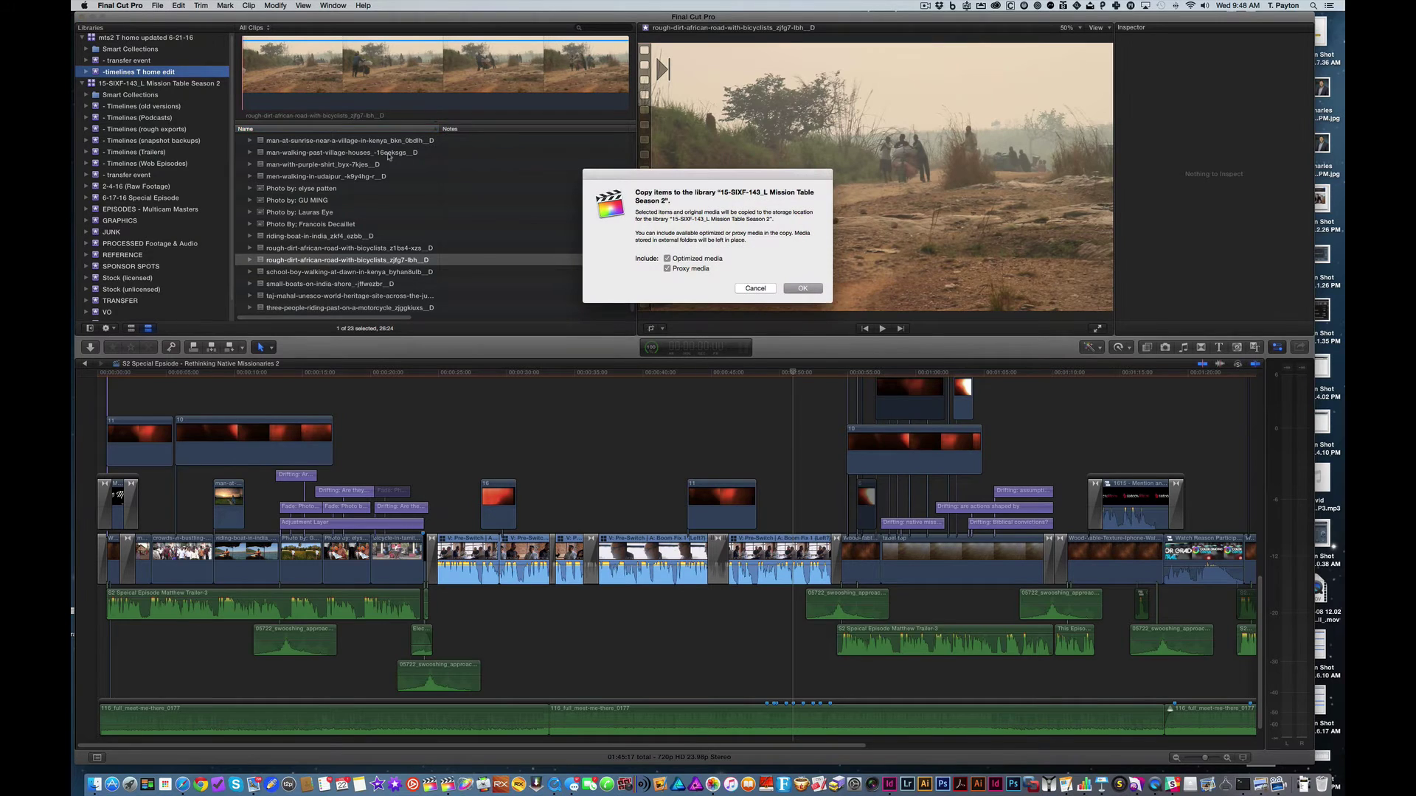
{"action": "left_click", "coordinate": [803, 288]}
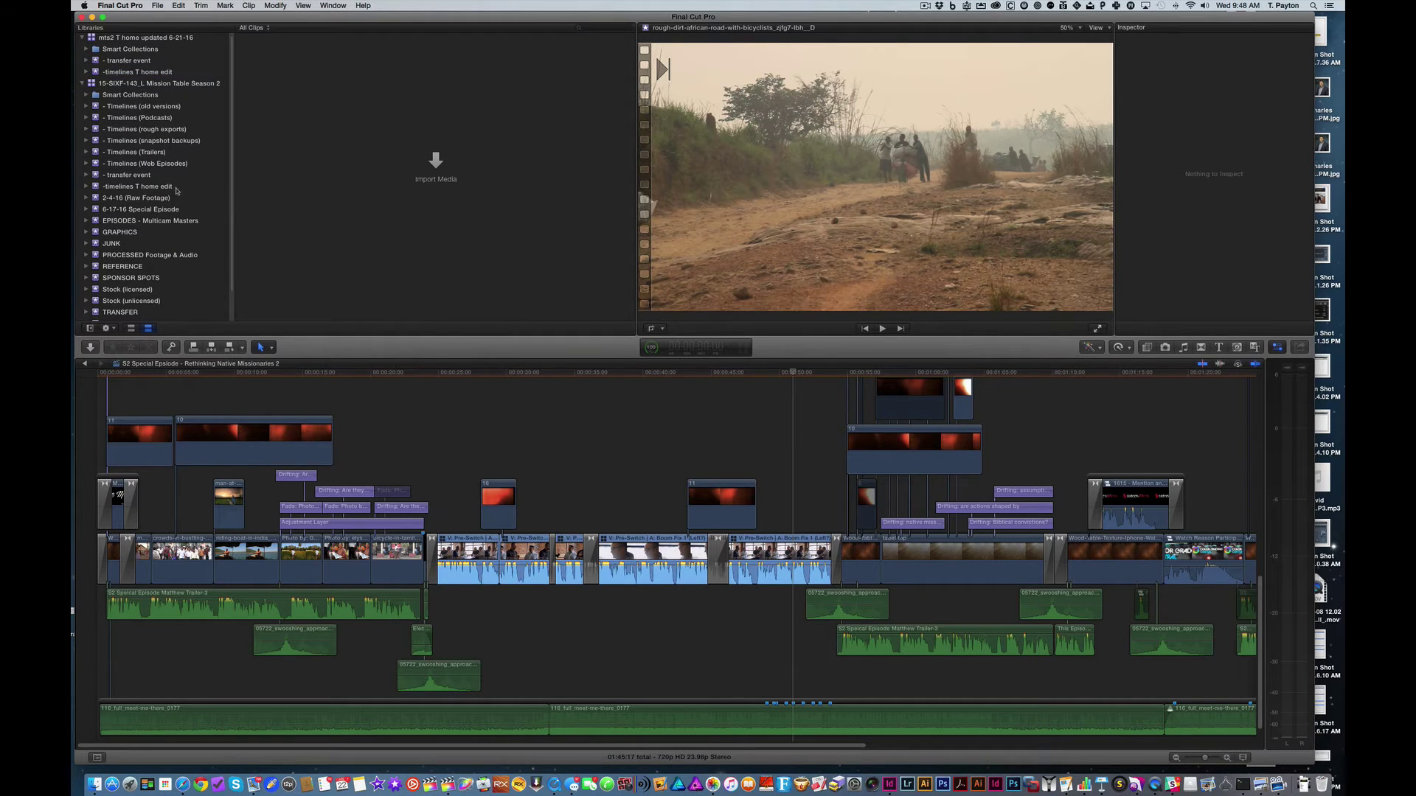
- Drag the Rethinking Native Missionaries 2 project from the copied event into - Timelines (Trailers) and view it there
{"action": "left_click", "coordinate": [140, 186]}
{"action": "scroll", "coordinate": [431, 255], "scroll_direction": "up", "scroll_amount": 5}
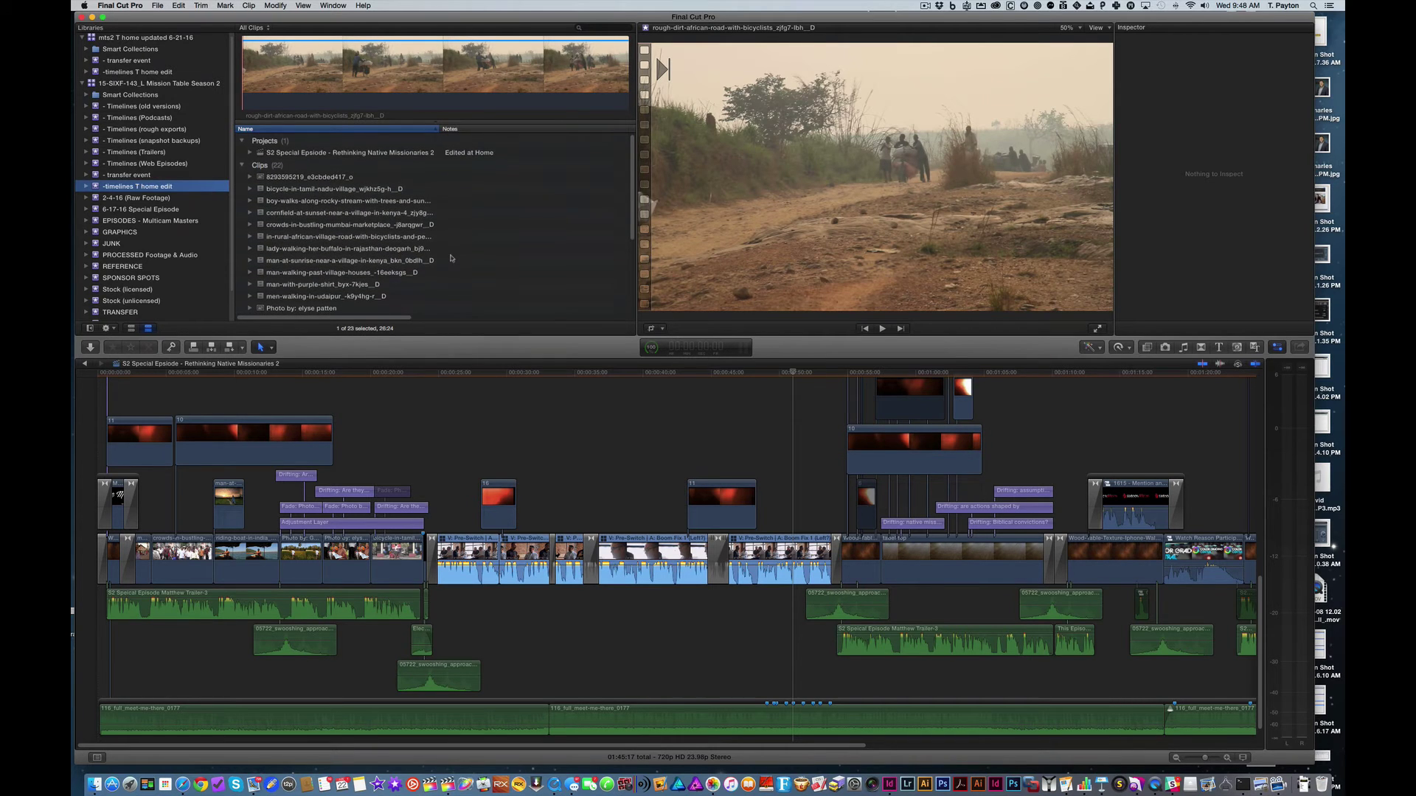
{"action": "left_click", "coordinate": [260, 153]}
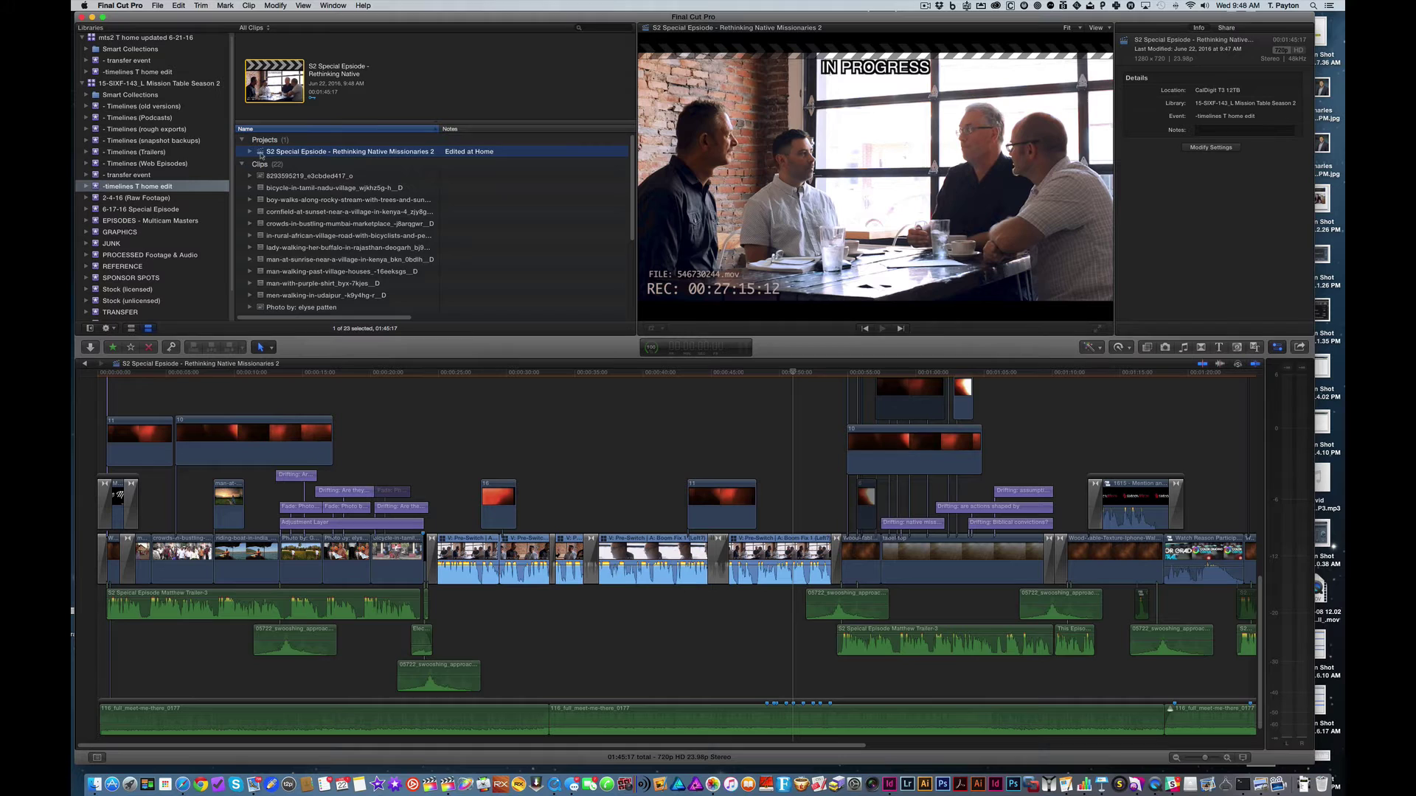
{"action": "left_click_drag", "start_coordinate": [260, 155], "coordinate": [155, 154]}
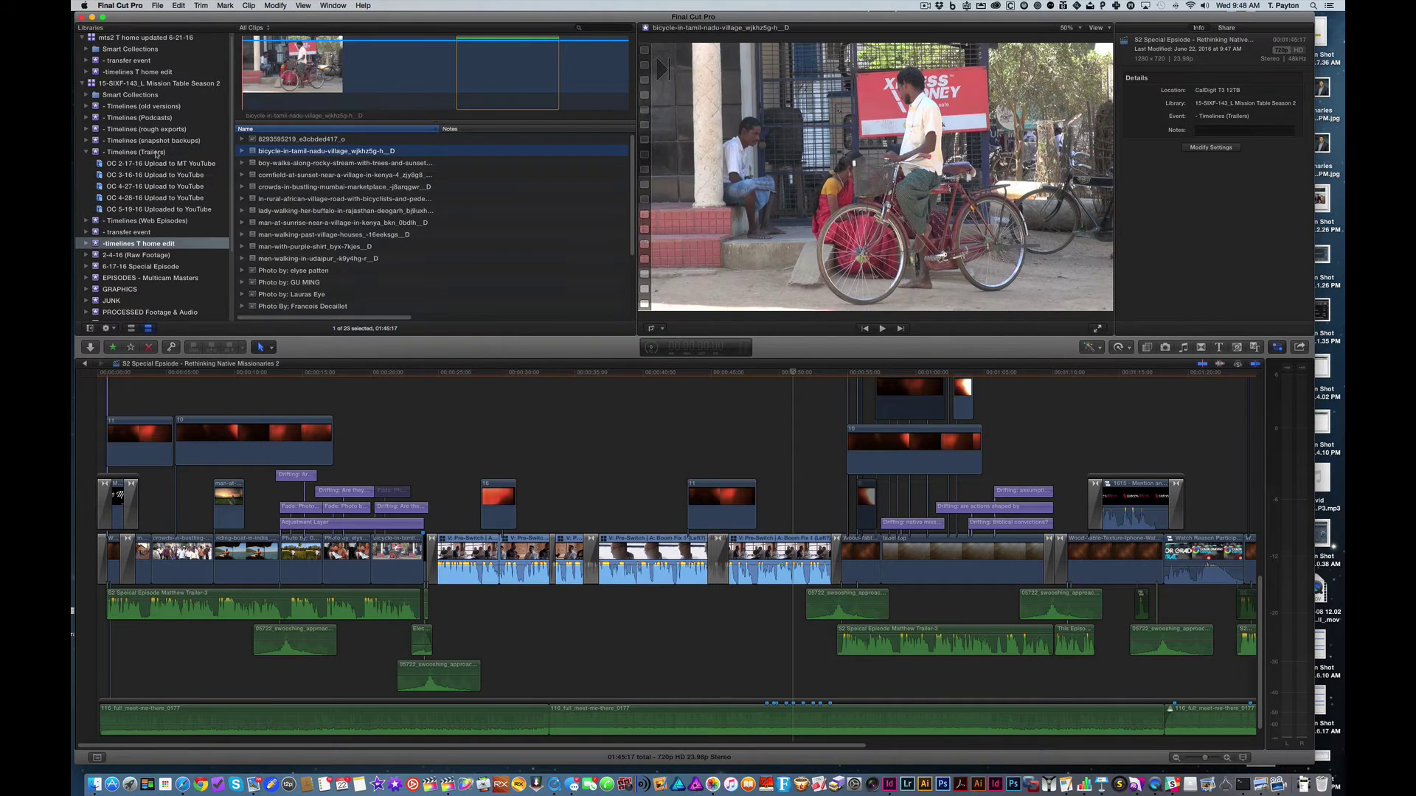
{"action": "left_click", "coordinate": [137, 152]}
- Delete the 'OC 5-19-16 Uploaded to YouTube' keyword from the S2 Special Episode project's keyword editor
{"action": "left_click", "coordinate": [360, 200]}
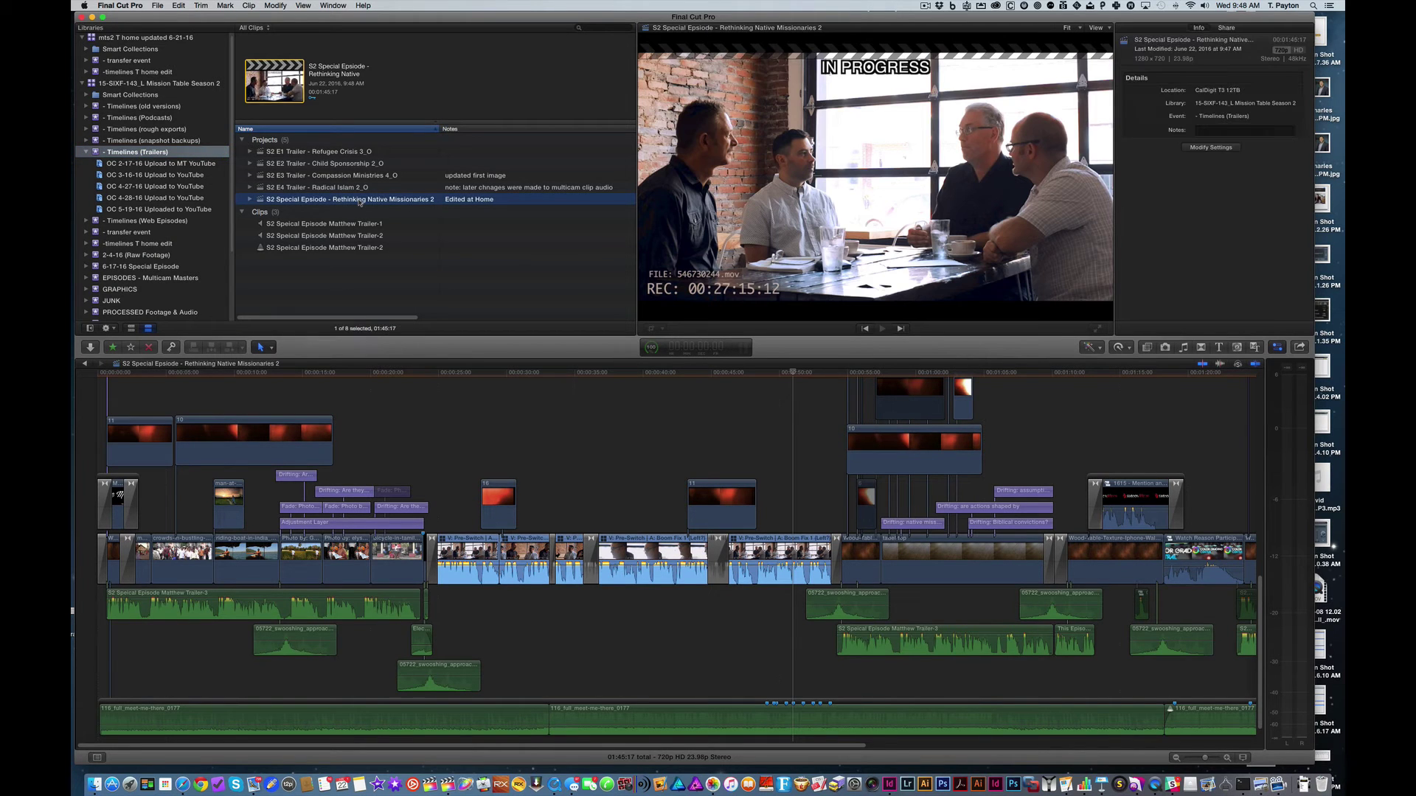
{"action": "key", "text": "cmd+k"}
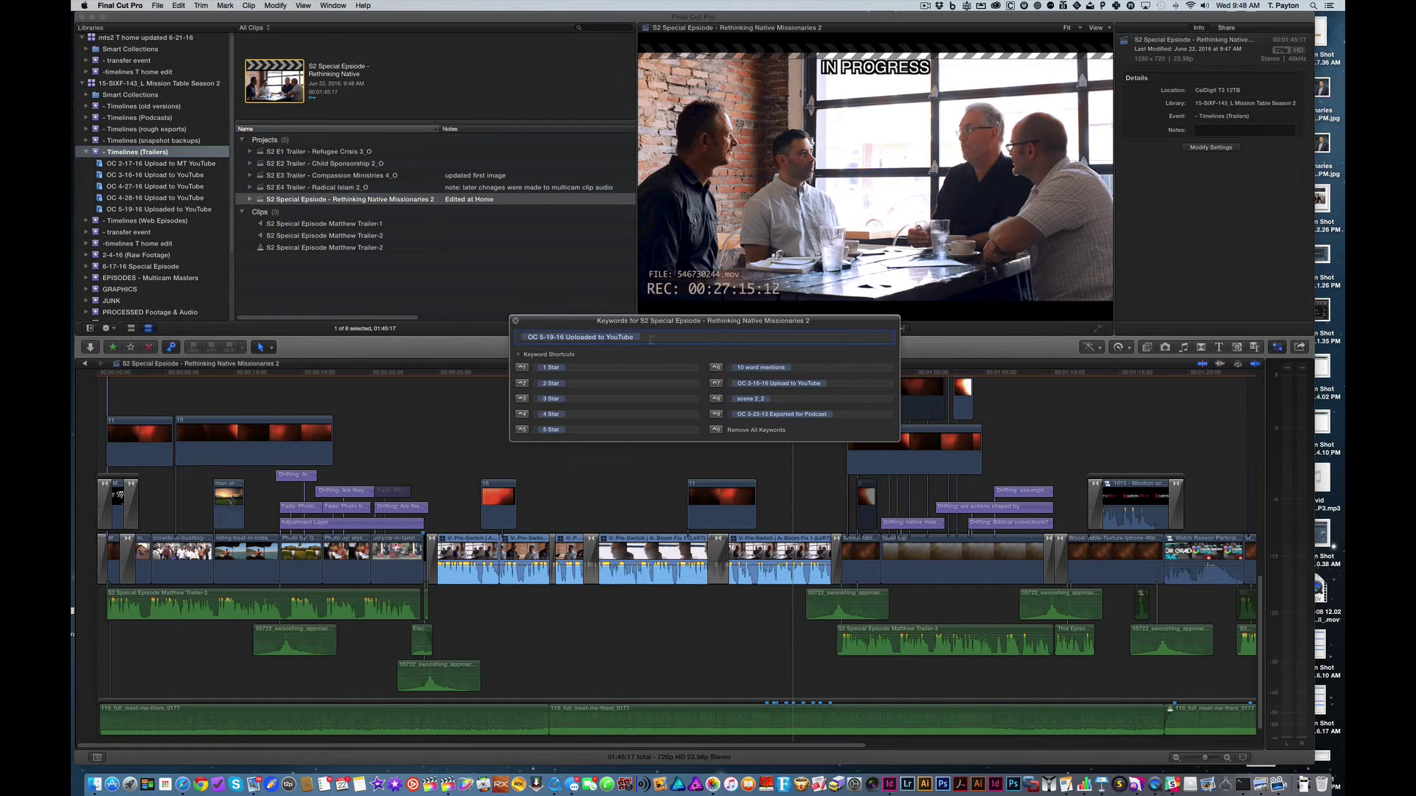
{"action": "left_click", "coordinate": [537, 338]}
{"action": "key", "text": "Right"}
{"action": "key", "text": "BackSpace"}
{"action": "left_click", "coordinate": [515, 320]}
{"action": "left_click", "coordinate": [337, 281]}
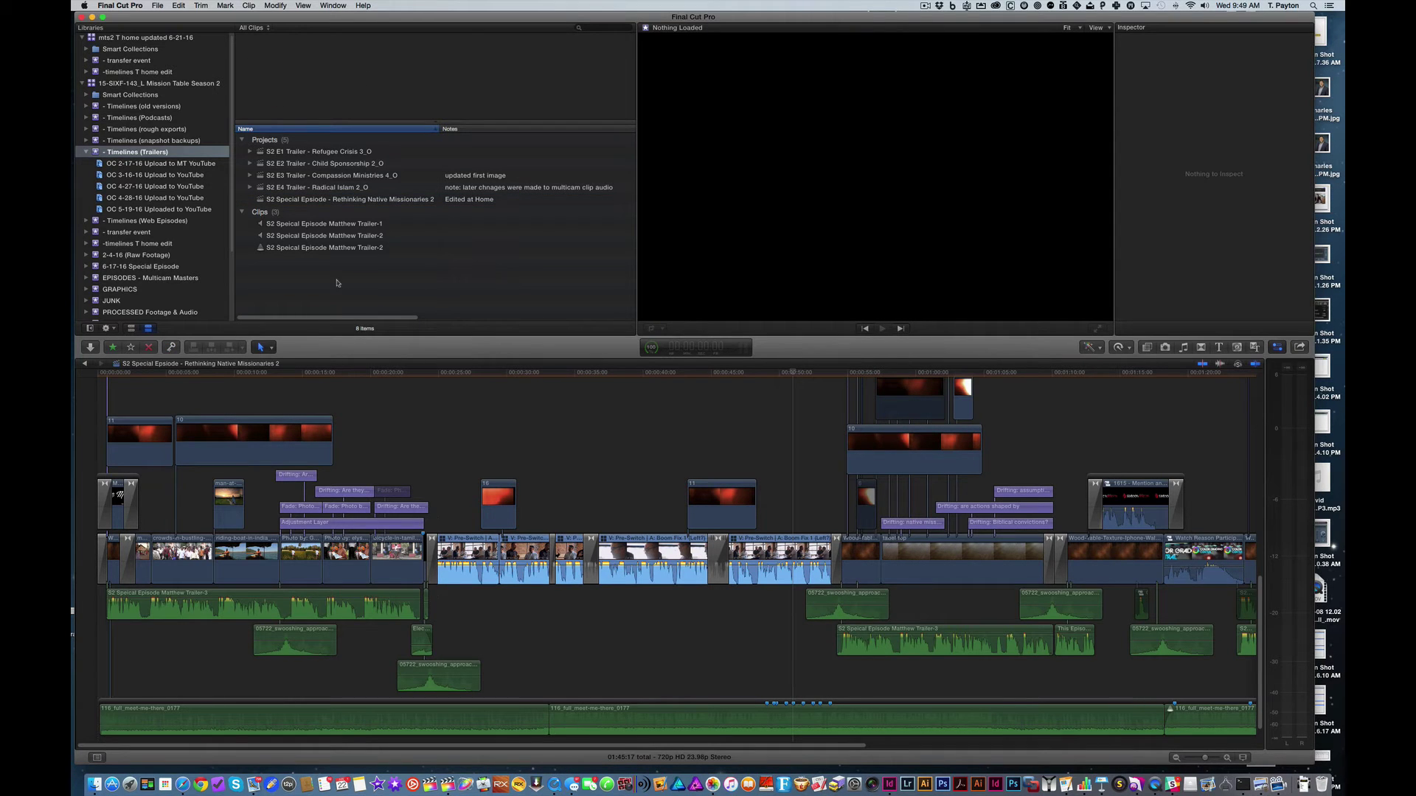
{"action": "left_click", "coordinate": [333, 200]}
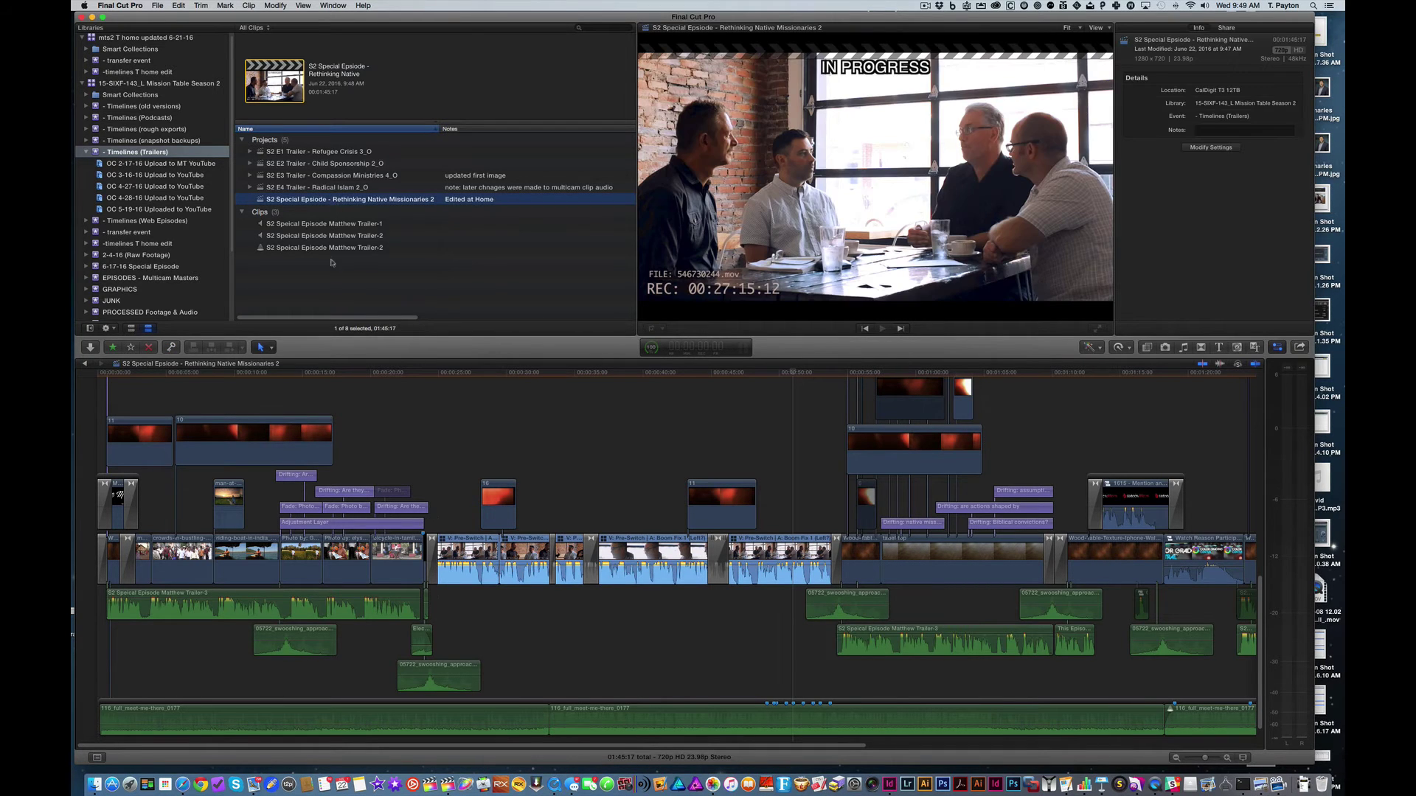
- Reselect the S2 Special Episode project and select the V: Pre-Switch clip near 25 seconds
{"action": "left_click", "coordinate": [301, 296]}
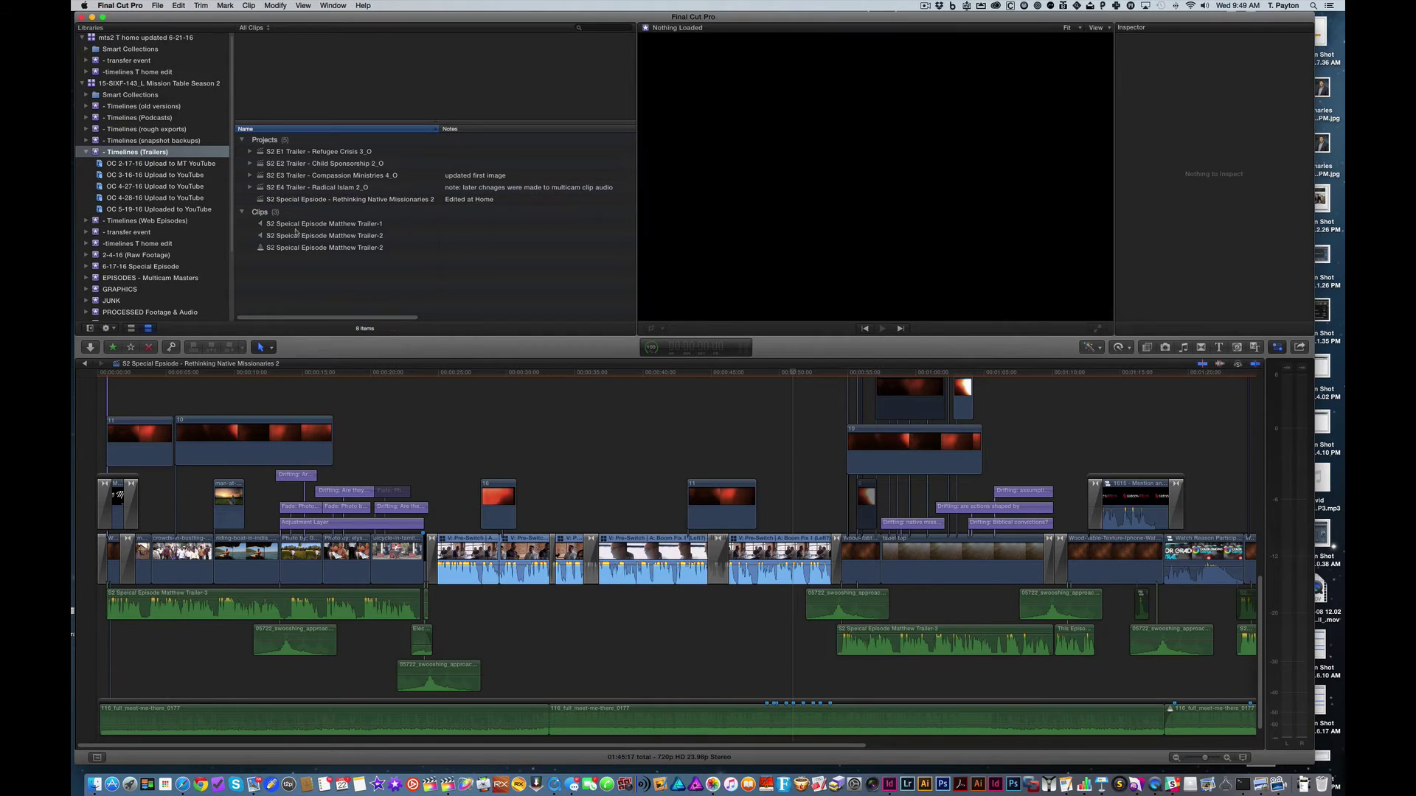
{"action": "left_click", "coordinate": [259, 202]}
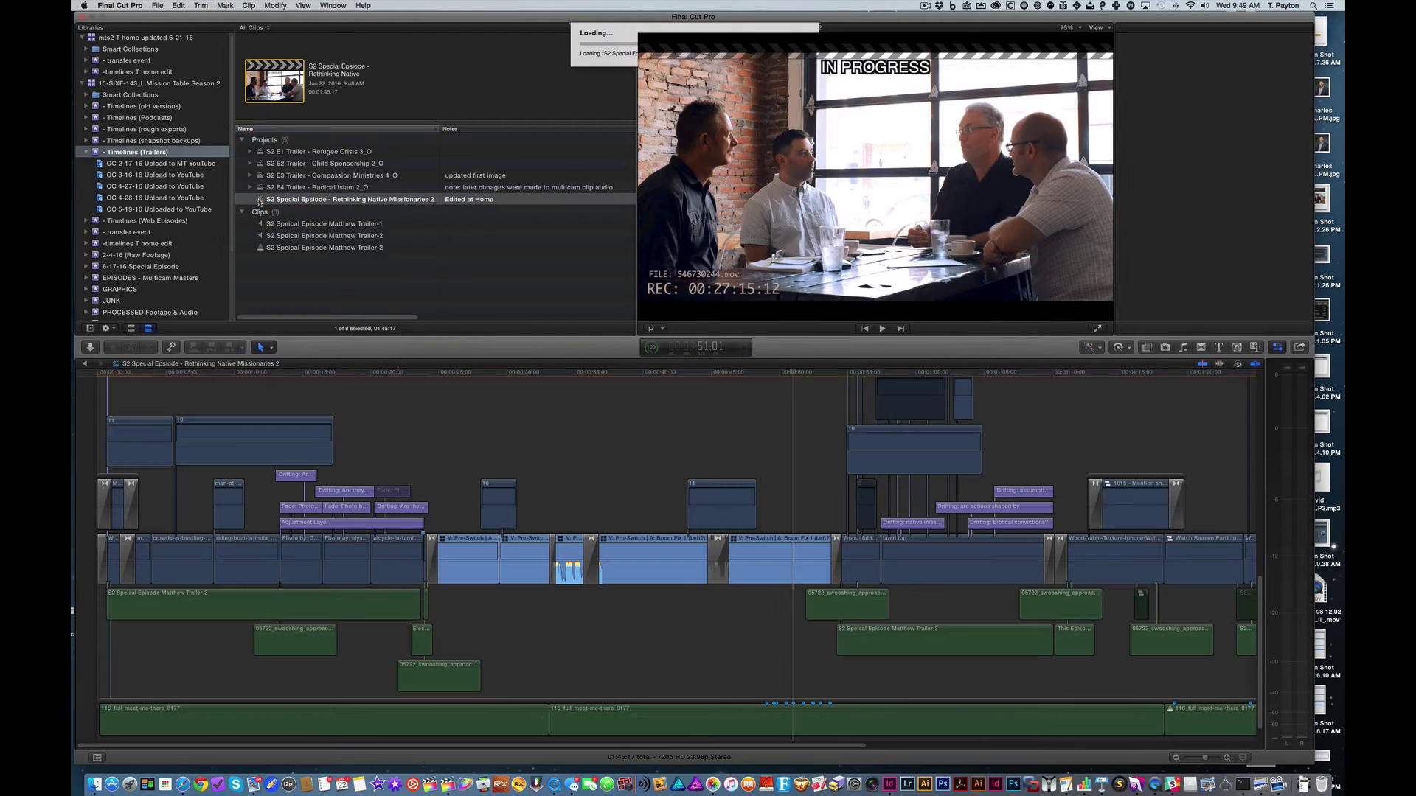
{"action": "left_click", "coordinate": [473, 375]}
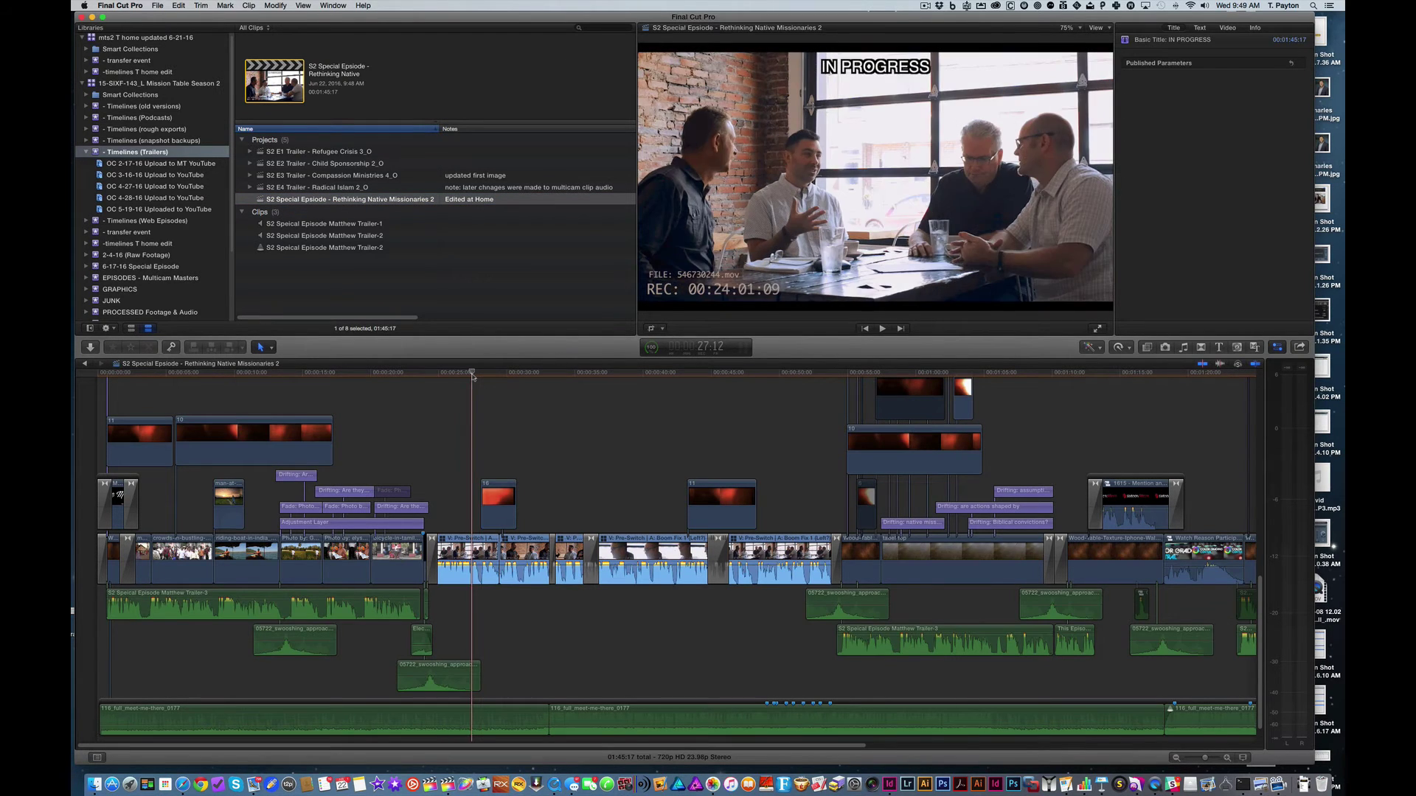
{"action": "left_click", "coordinate": [469, 561]}
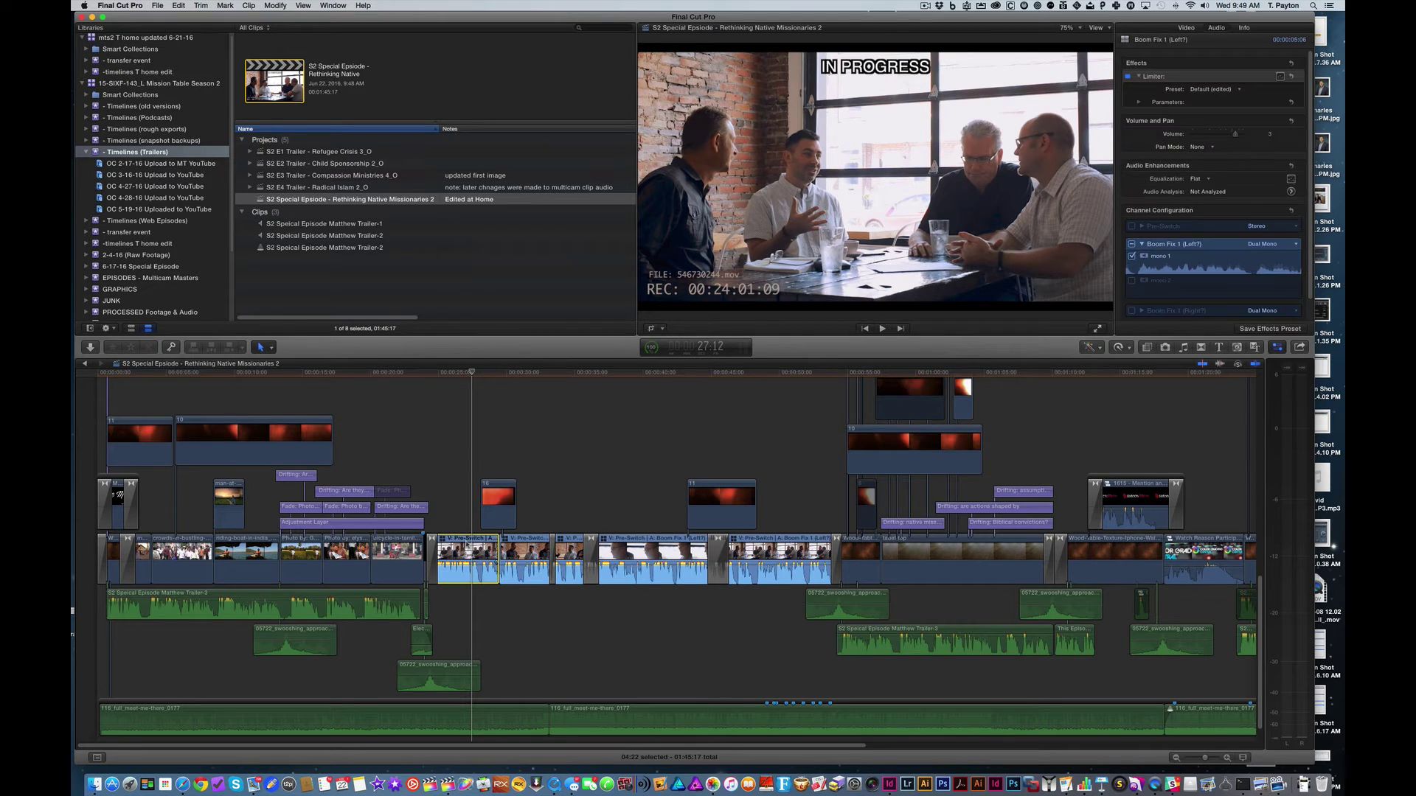
- Show the EPISODES - Multicam Masters event's multicam clips in the browser
{"action": "left_click", "coordinate": [148, 278]}
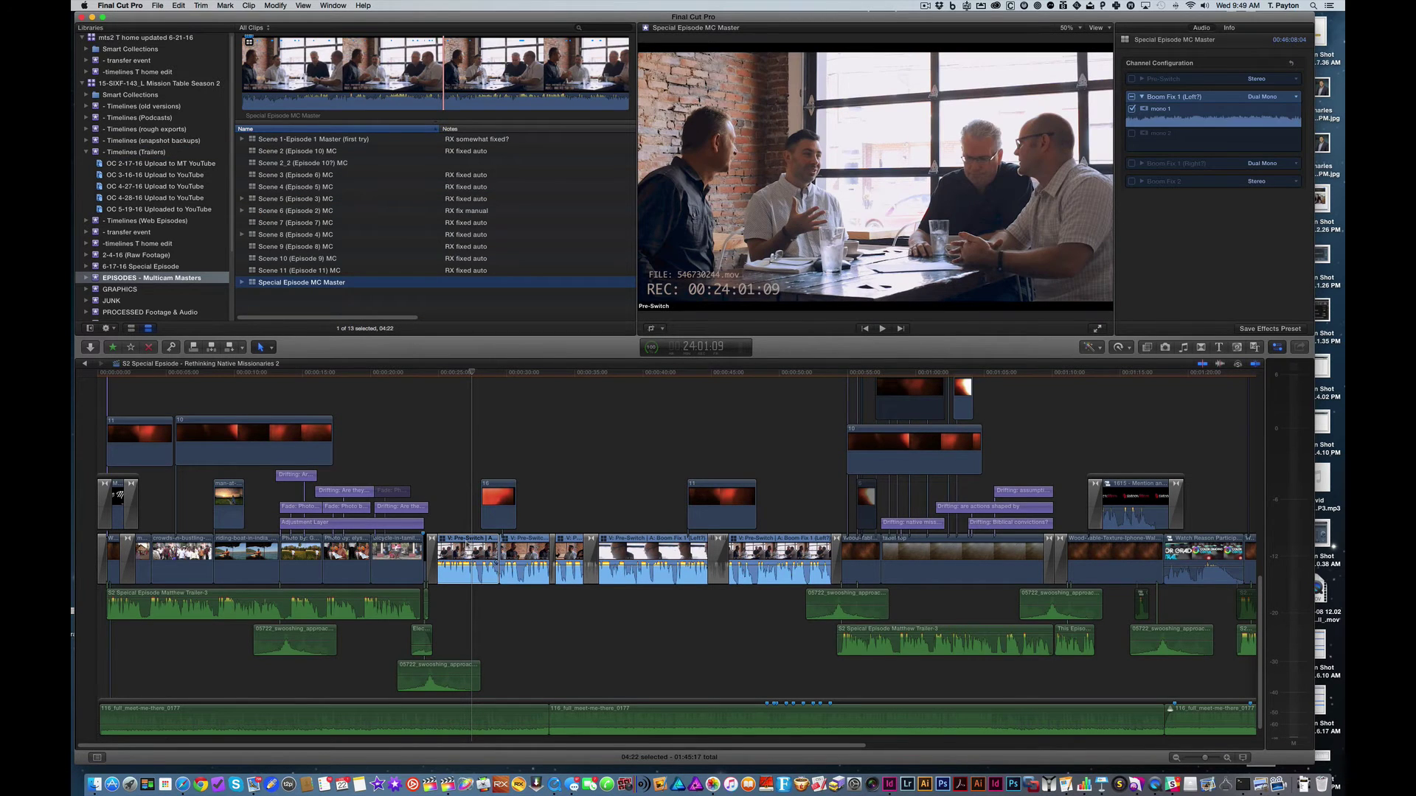
{"action": "key", "text": "super+2"}
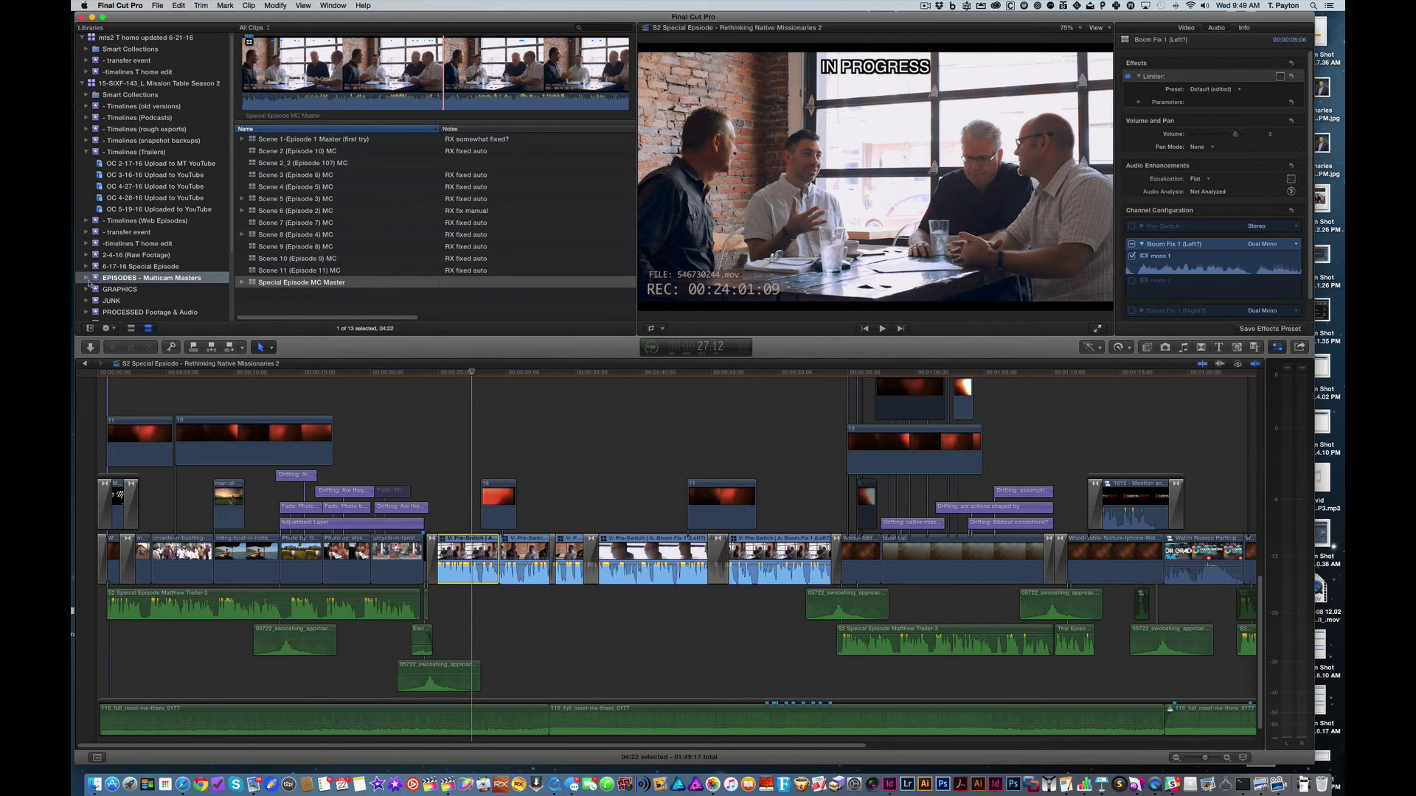
{"action": "scroll", "coordinate": [107, 282], "scroll_direction": "down", "scroll_amount": 1}
{"action": "scroll", "coordinate": [107, 282], "scroll_direction": "down", "scroll_amount": 1}
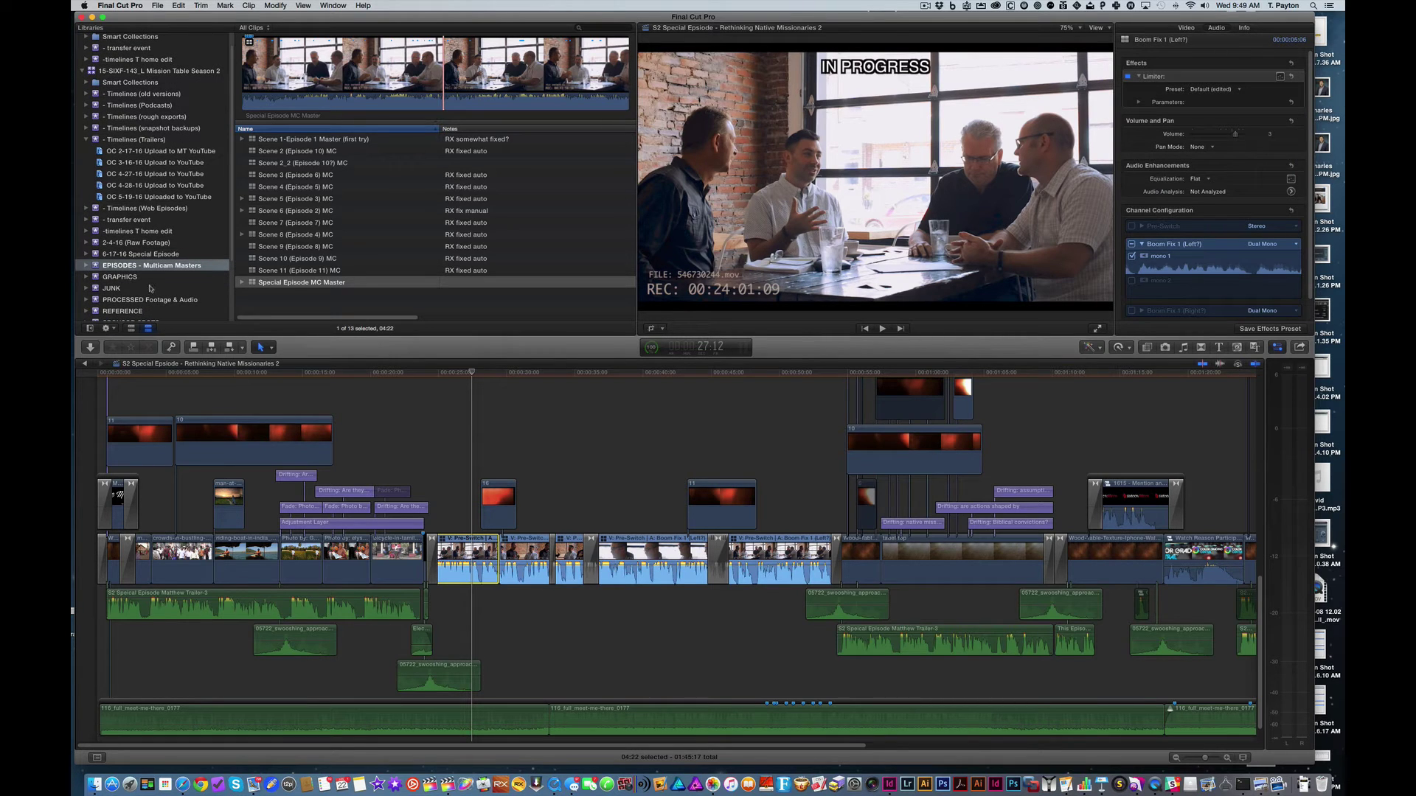
- Expand the -timelines T home edit event and its Special Episode folder to show its collections
{"action": "left_click", "coordinate": [147, 232]}
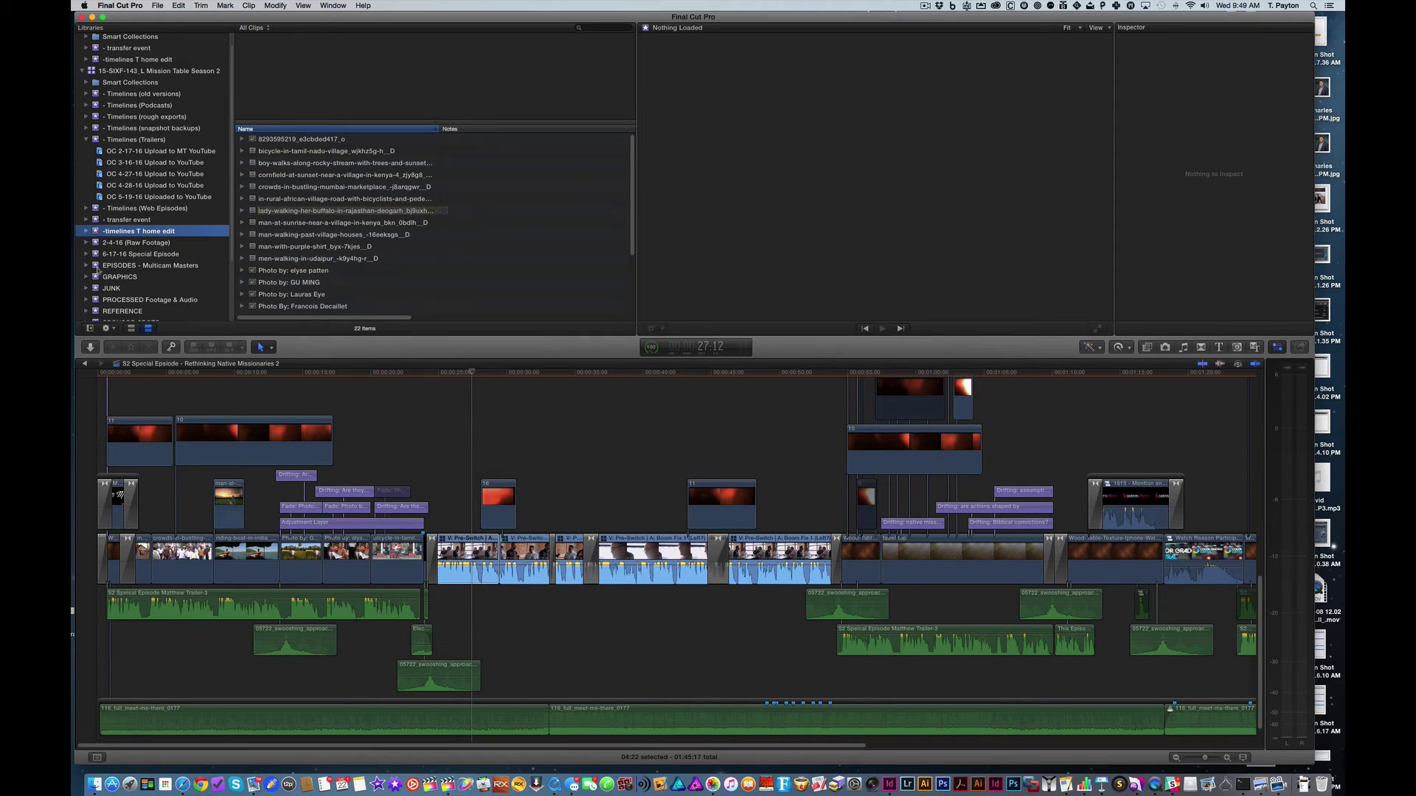
{"action": "left_click", "coordinate": [85, 231]}
{"action": "left_click", "coordinate": [140, 255]}
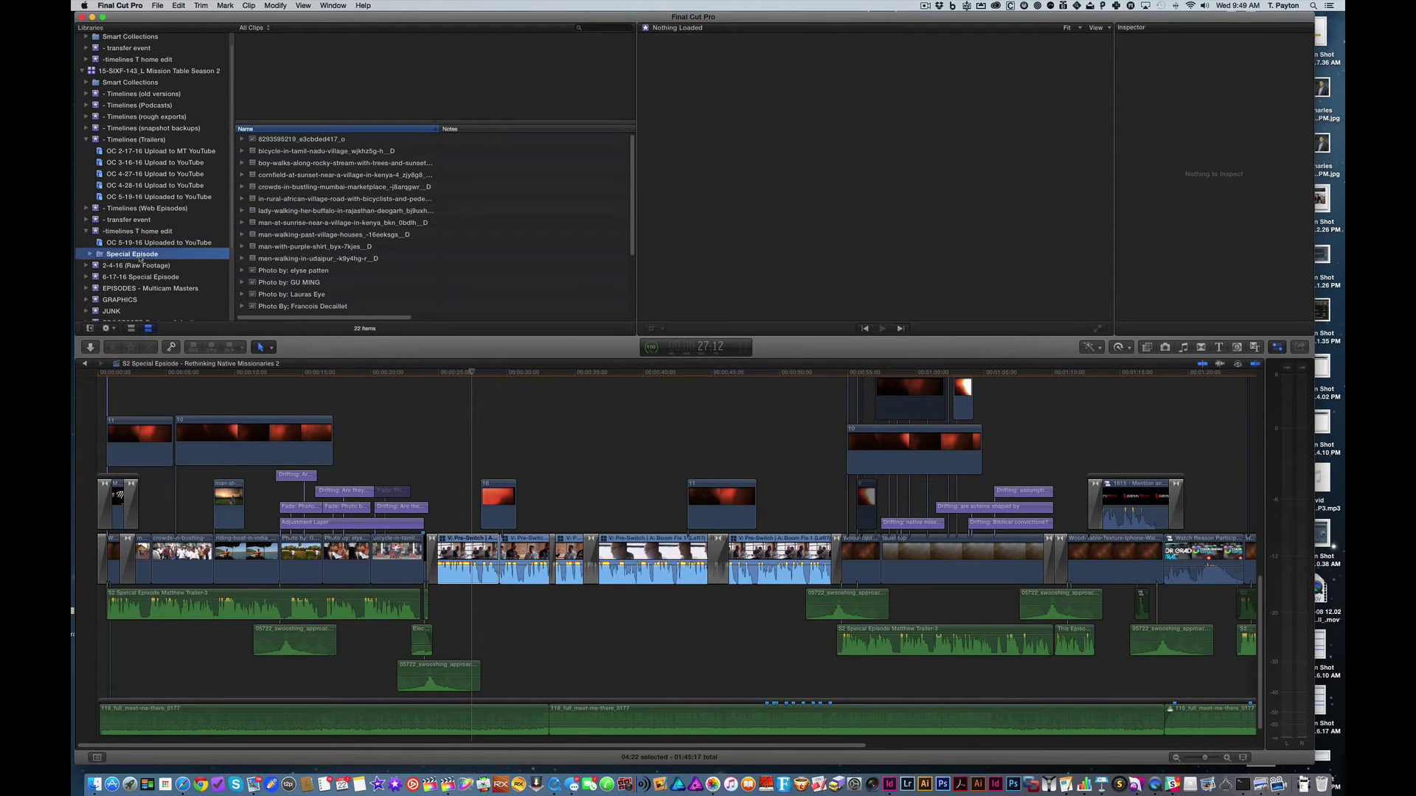
{"action": "left_click", "coordinate": [90, 254]}
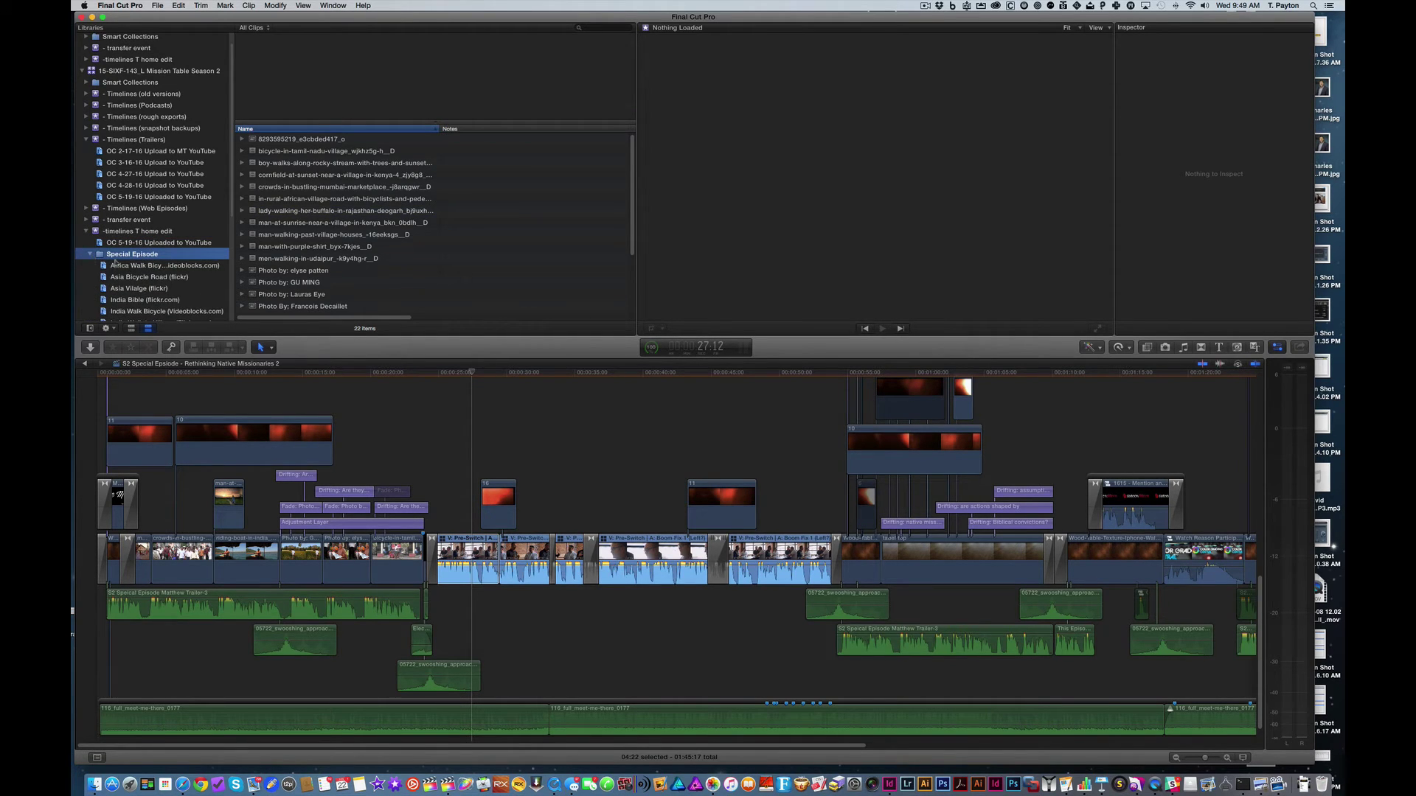
{"action": "scroll", "coordinate": [114, 262], "scroll_direction": "down", "scroll_amount": 5}
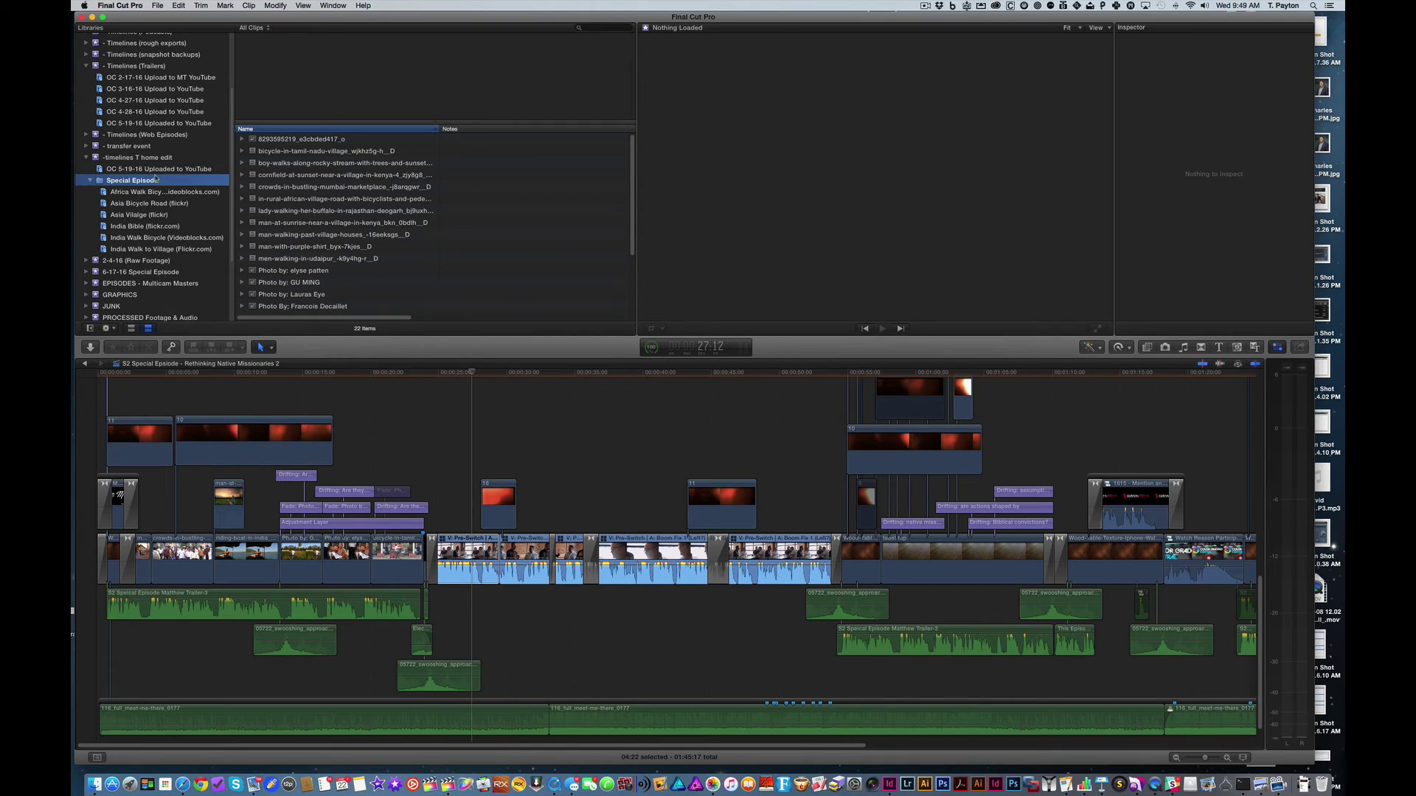
- Delete the OC 5-19-16 Uploaded to YouTube keyword collection and start renaming the Special Episode folder
{"action": "left_click", "coordinate": [160, 169]}
{"action": "right_click", "coordinate": [160, 165]}
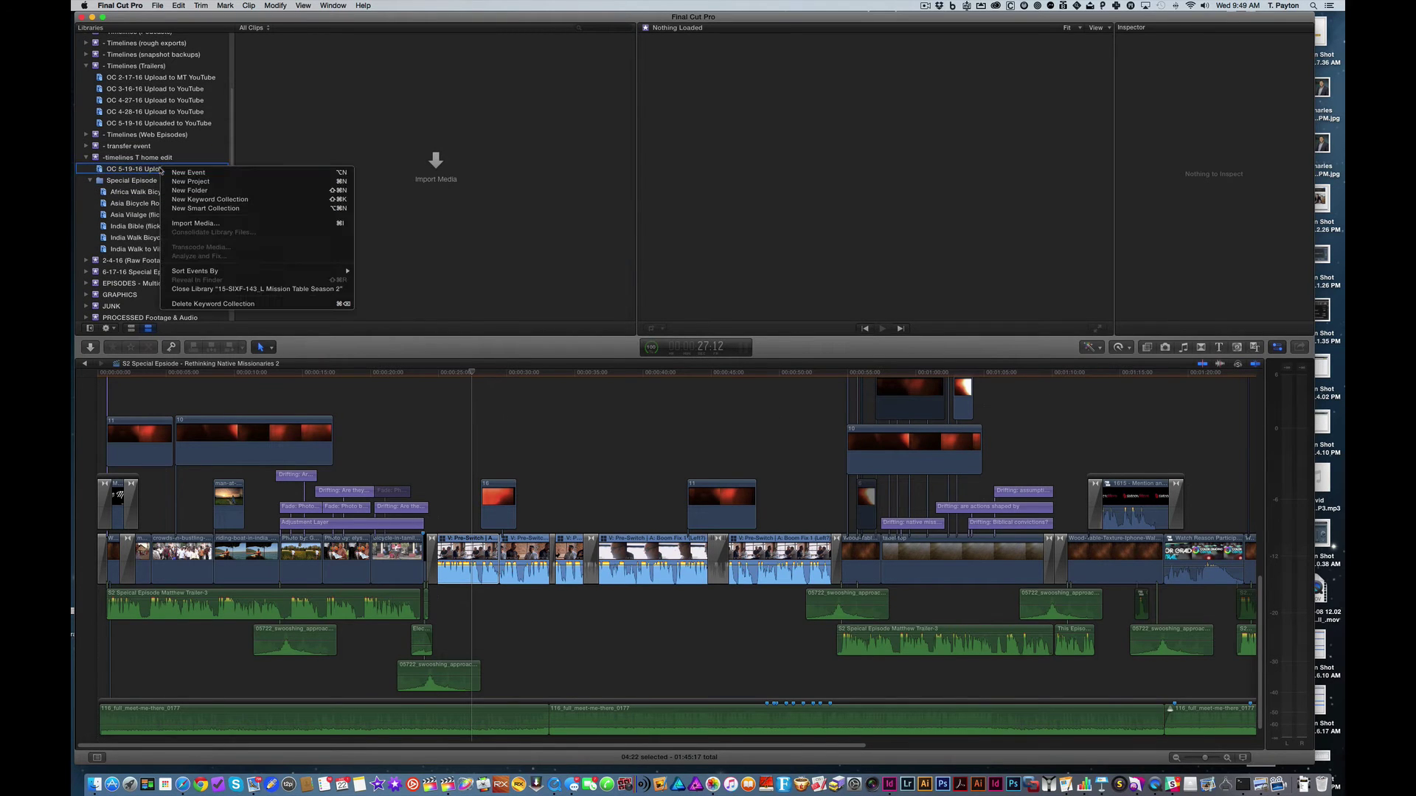
{"action": "left_click", "coordinate": [295, 303]}
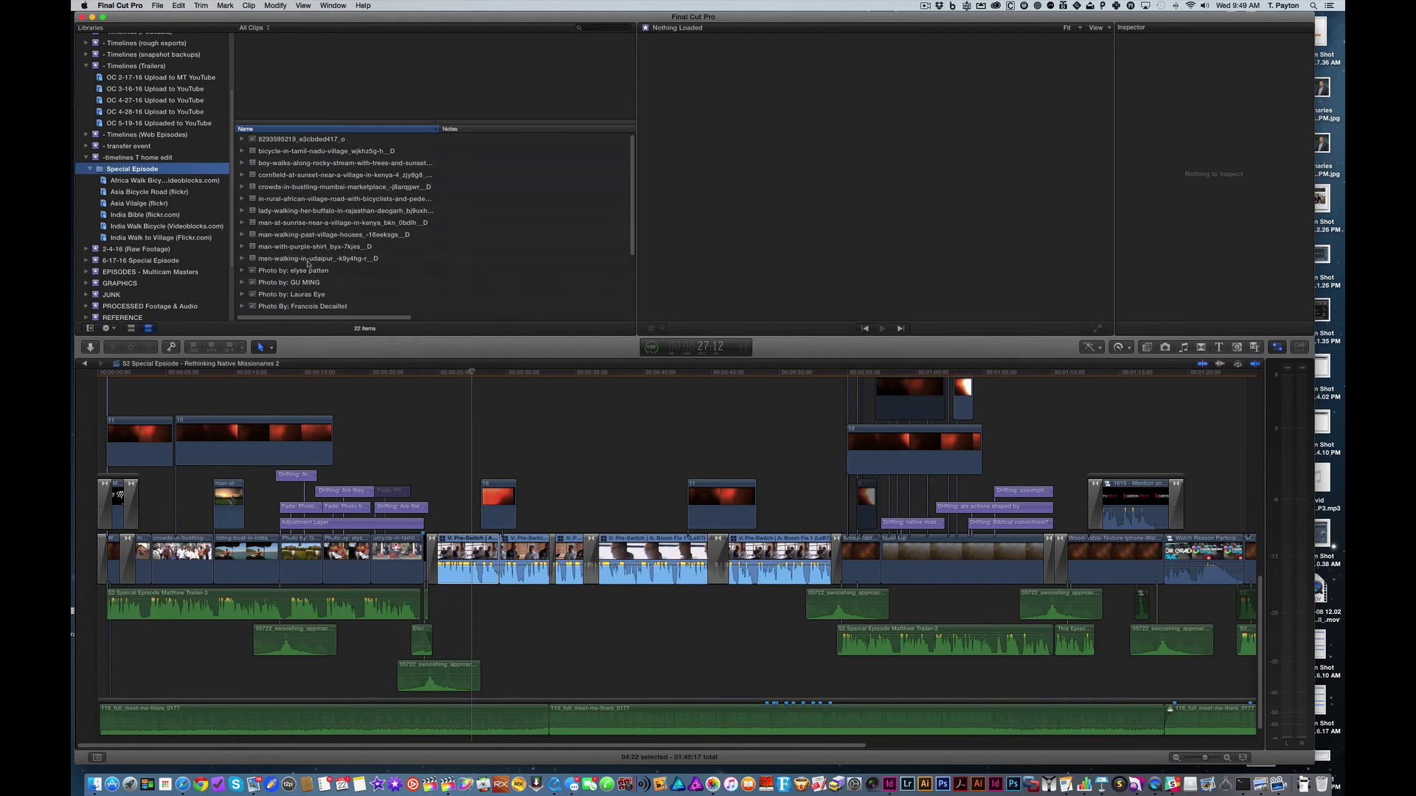
{"action": "left_click", "coordinate": [146, 169]}
{"action": "left_click", "coordinate": [159, 169]}
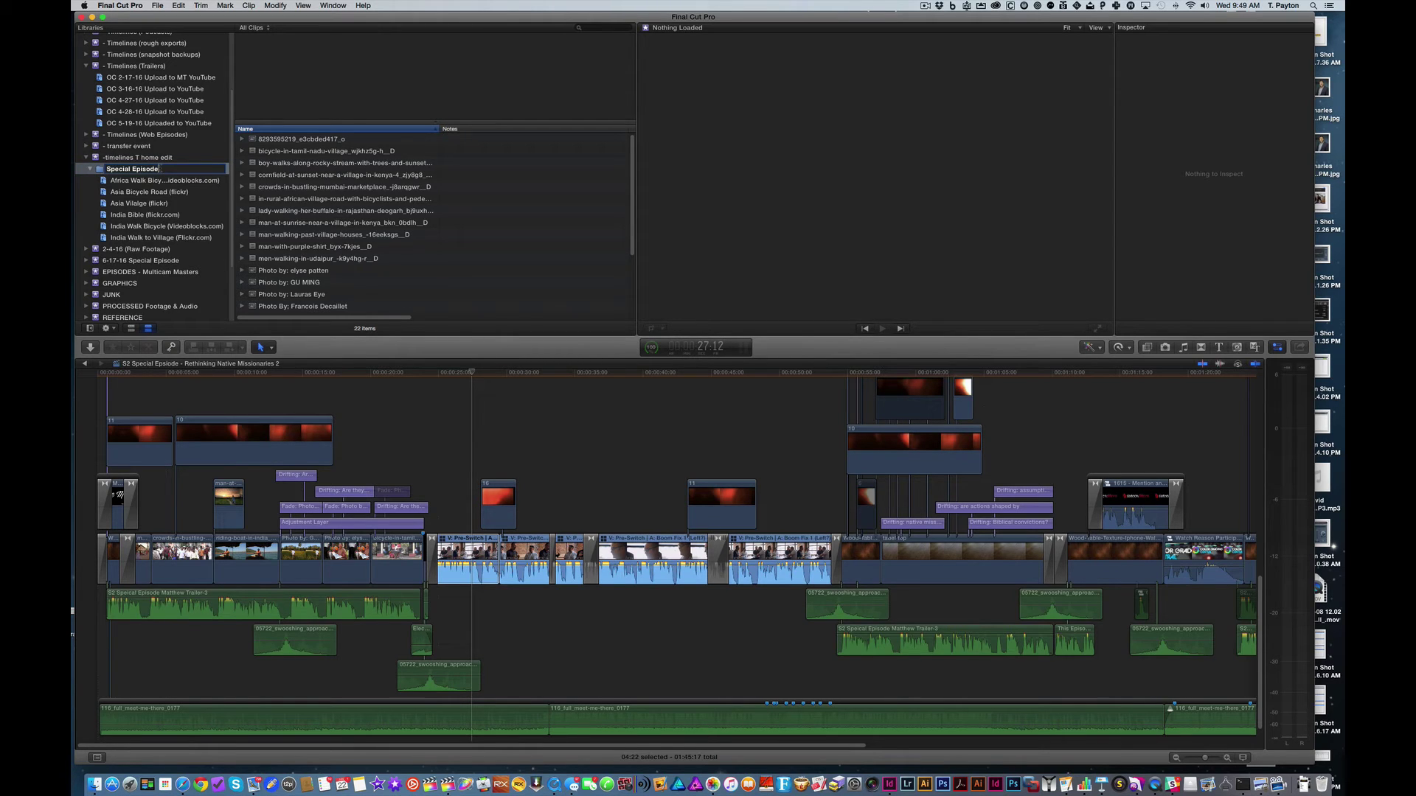
- Rename the folder to 'Special Episode (4.5)' and view Africa Walk Bicycle clips as filmstrip thumbnails
{"action": "type", "text": "(4.5)"}
{"action": "key", "text": "Return"}
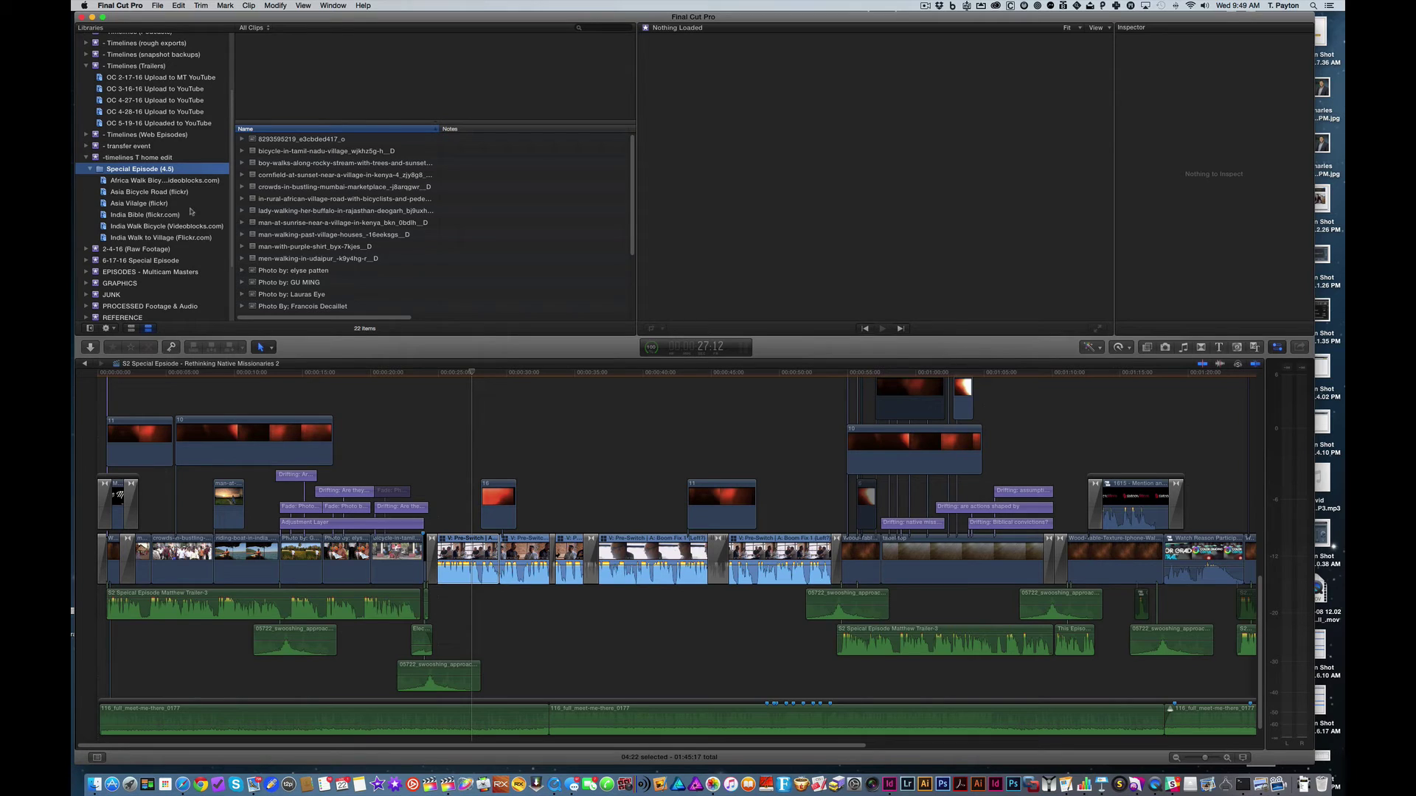
{"action": "left_click", "coordinate": [181, 182]}
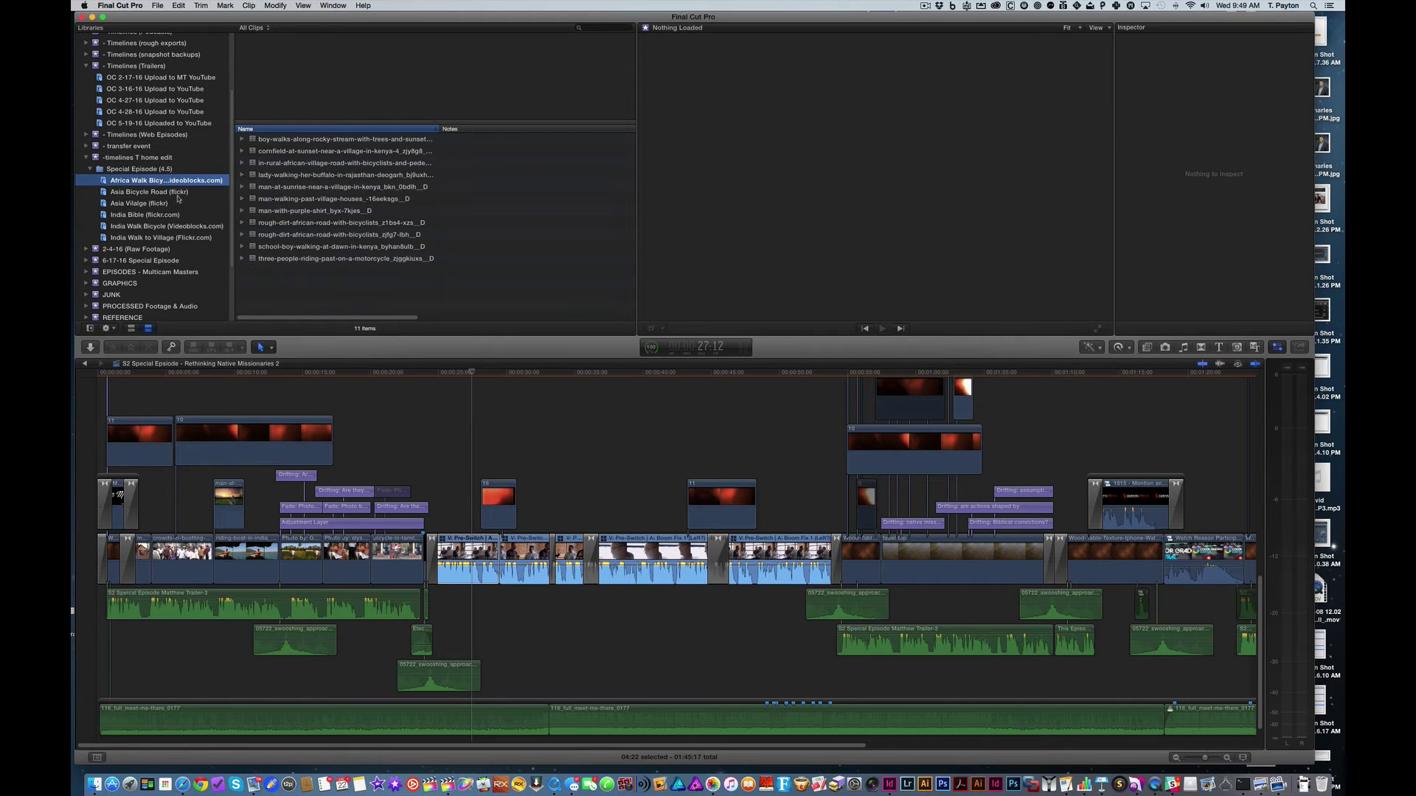
{"action": "left_click", "coordinate": [131, 329]}
- Preview the bicycle stock collections, ending on the Asia Village (flickr) photos
{"action": "key", "text": "Home"}
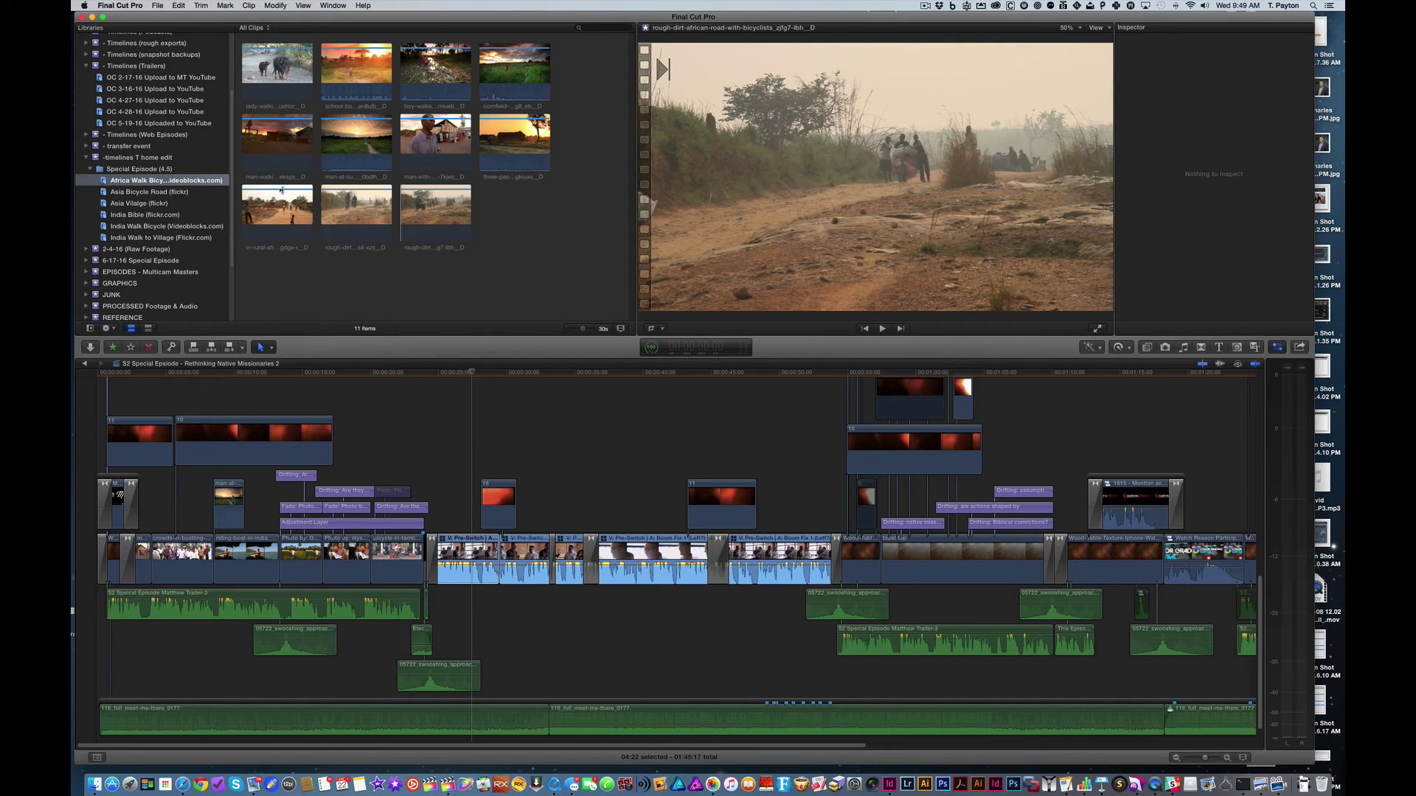
{"action": "left_click", "coordinate": [189, 192]}
{"action": "left_click", "coordinate": [191, 184]}
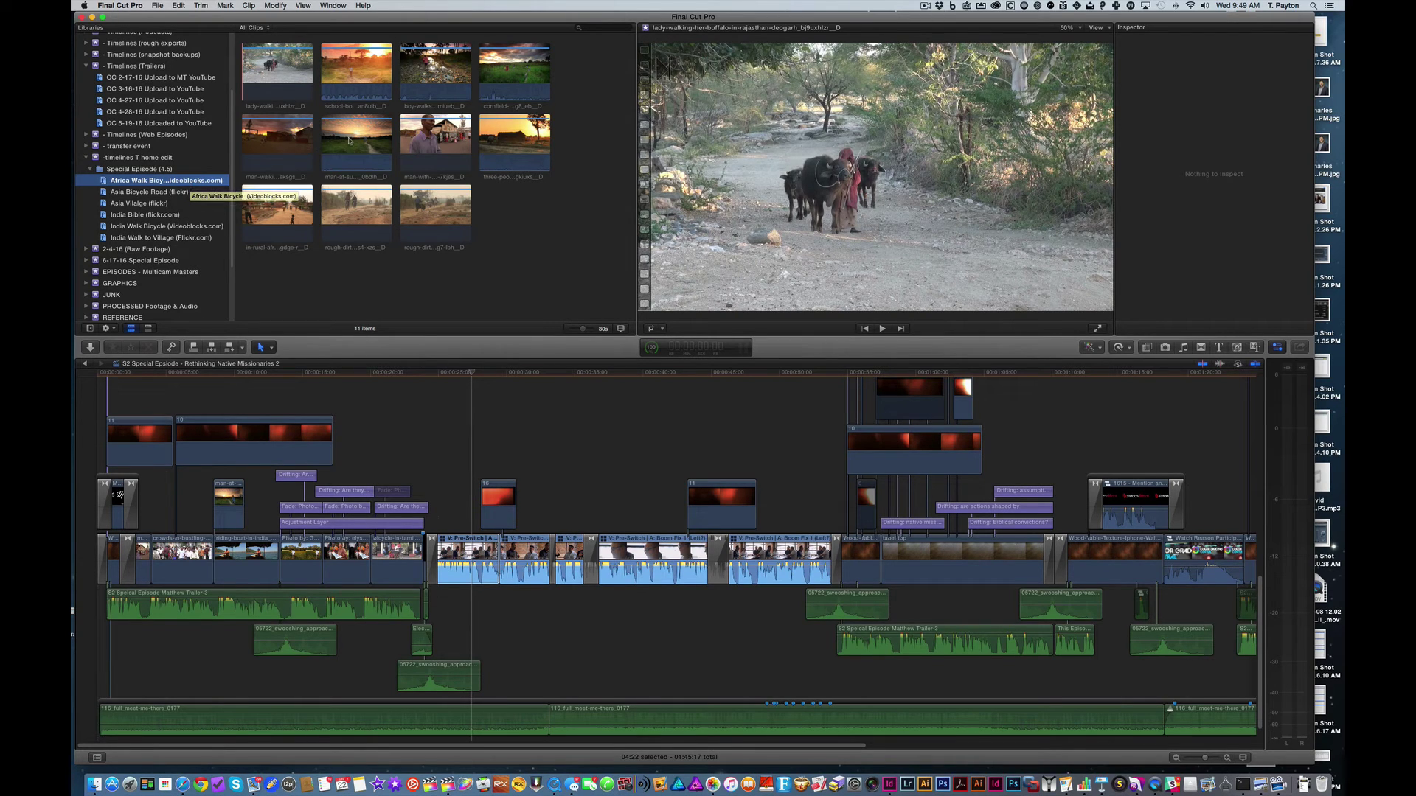
{"action": "left_click", "coordinate": [152, 204]}
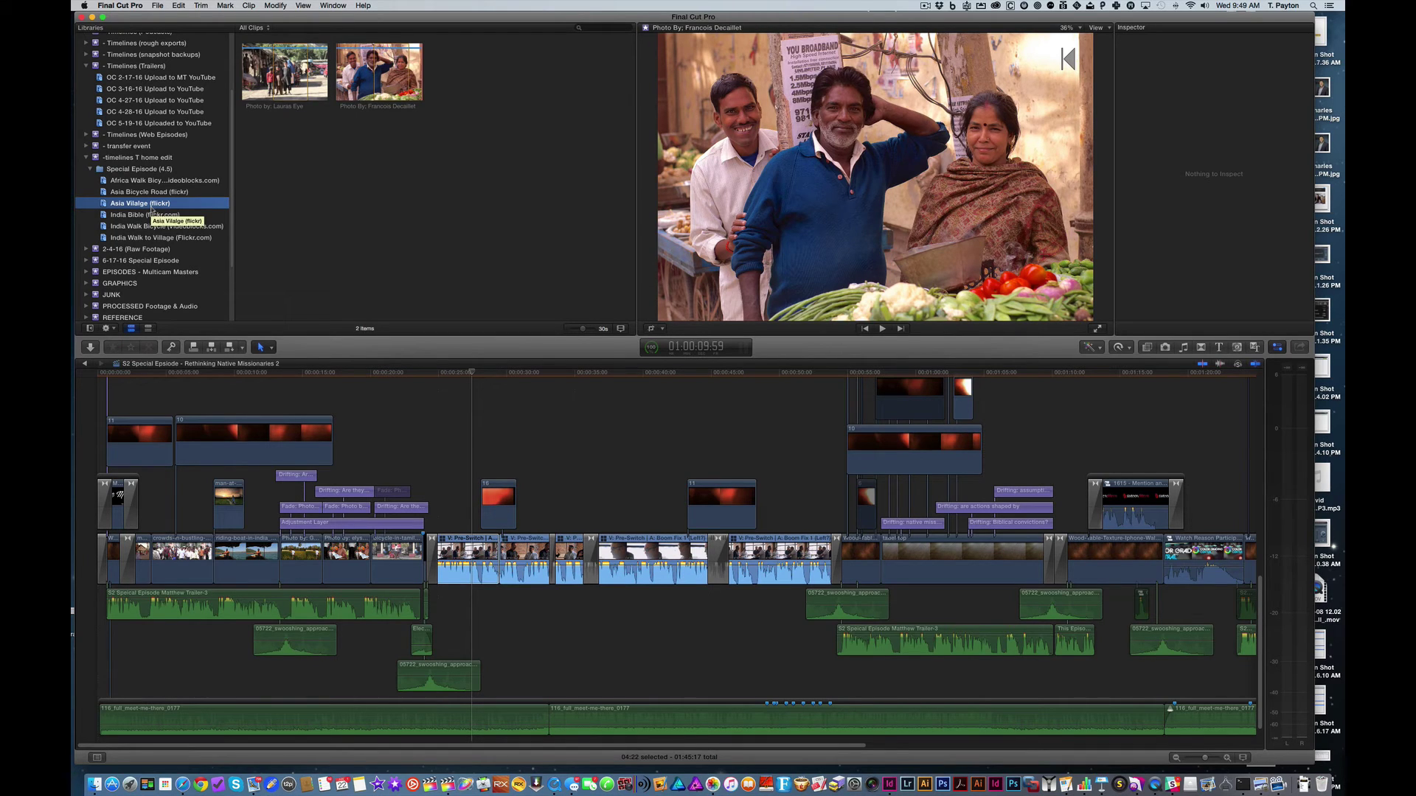
- List the two Asia Village photos and confirm each one's role is Needs Attribution in the Info inspector
{"action": "left_click", "coordinate": [148, 328]}
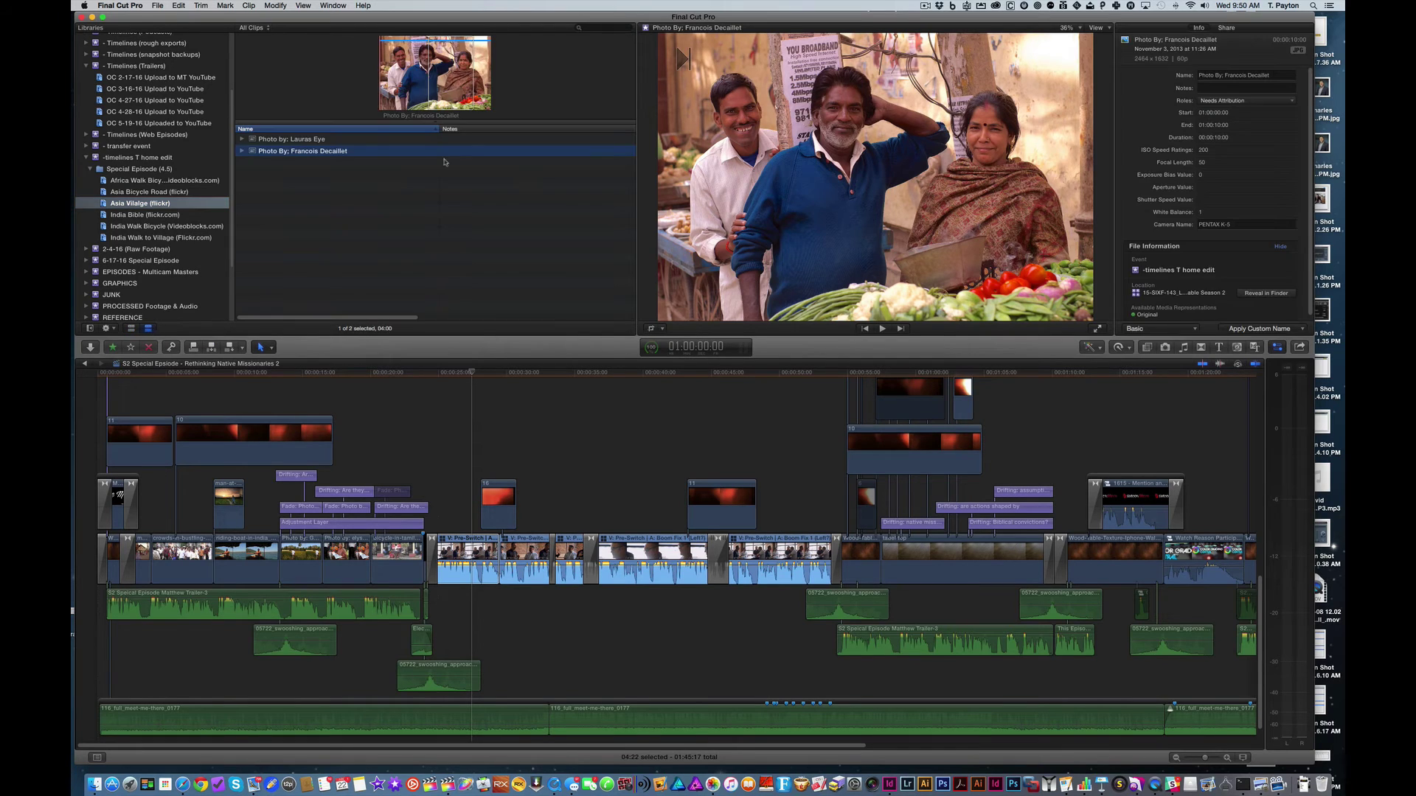
{"action": "left_click", "coordinate": [380, 179]}
{"action": "left_click", "coordinate": [341, 140]}
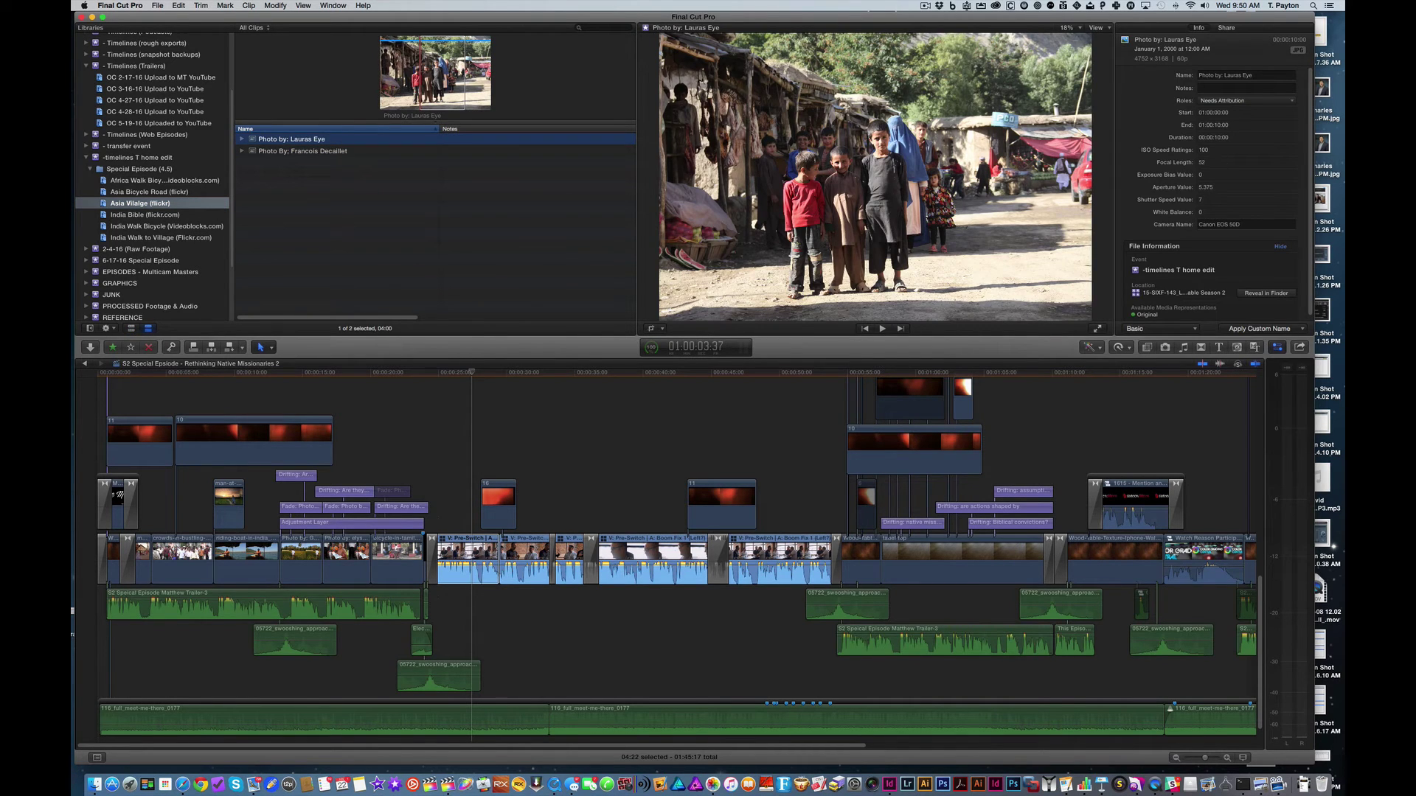
{"action": "left_click", "coordinate": [1220, 102]}
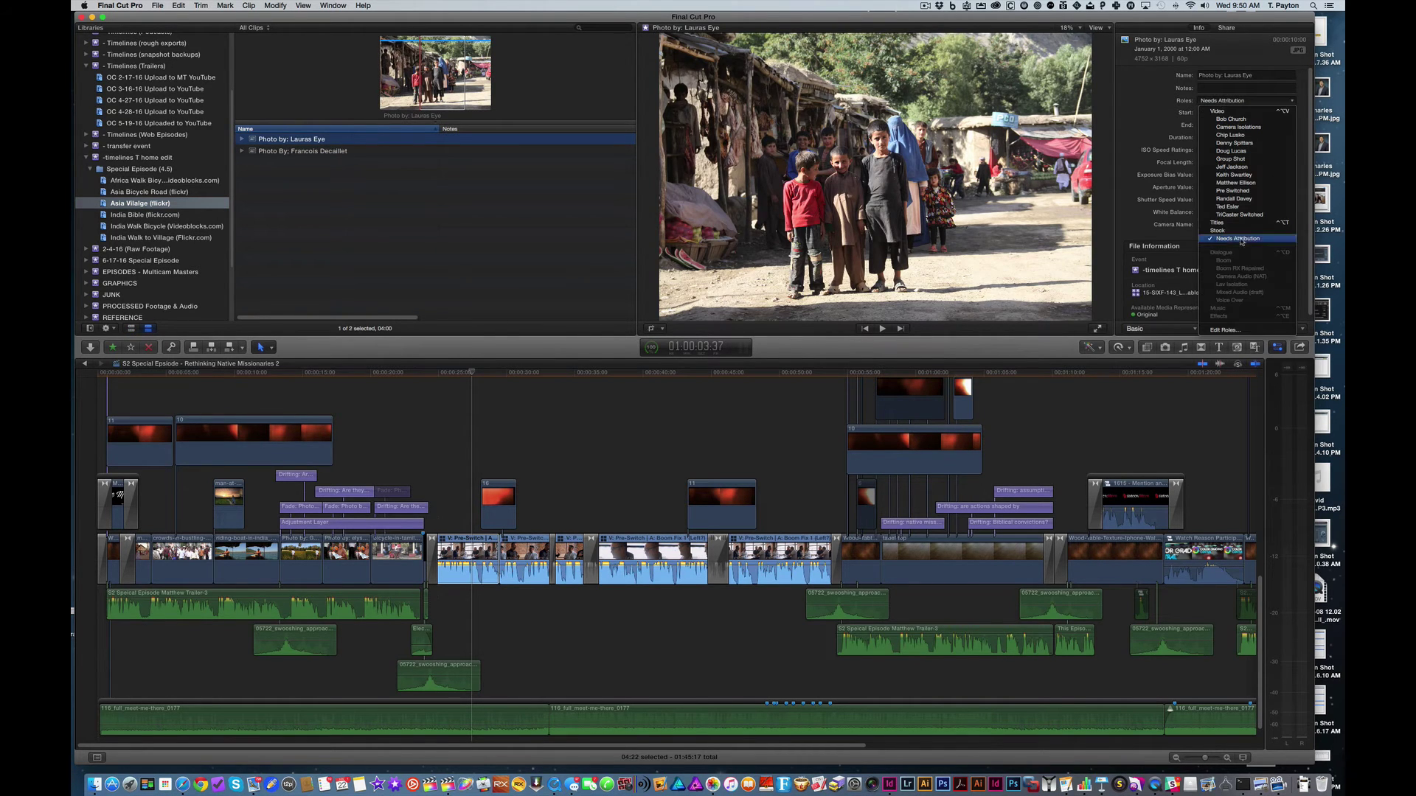
{"action": "left_click", "coordinate": [445, 198]}
{"action": "left_click", "coordinate": [346, 180]}
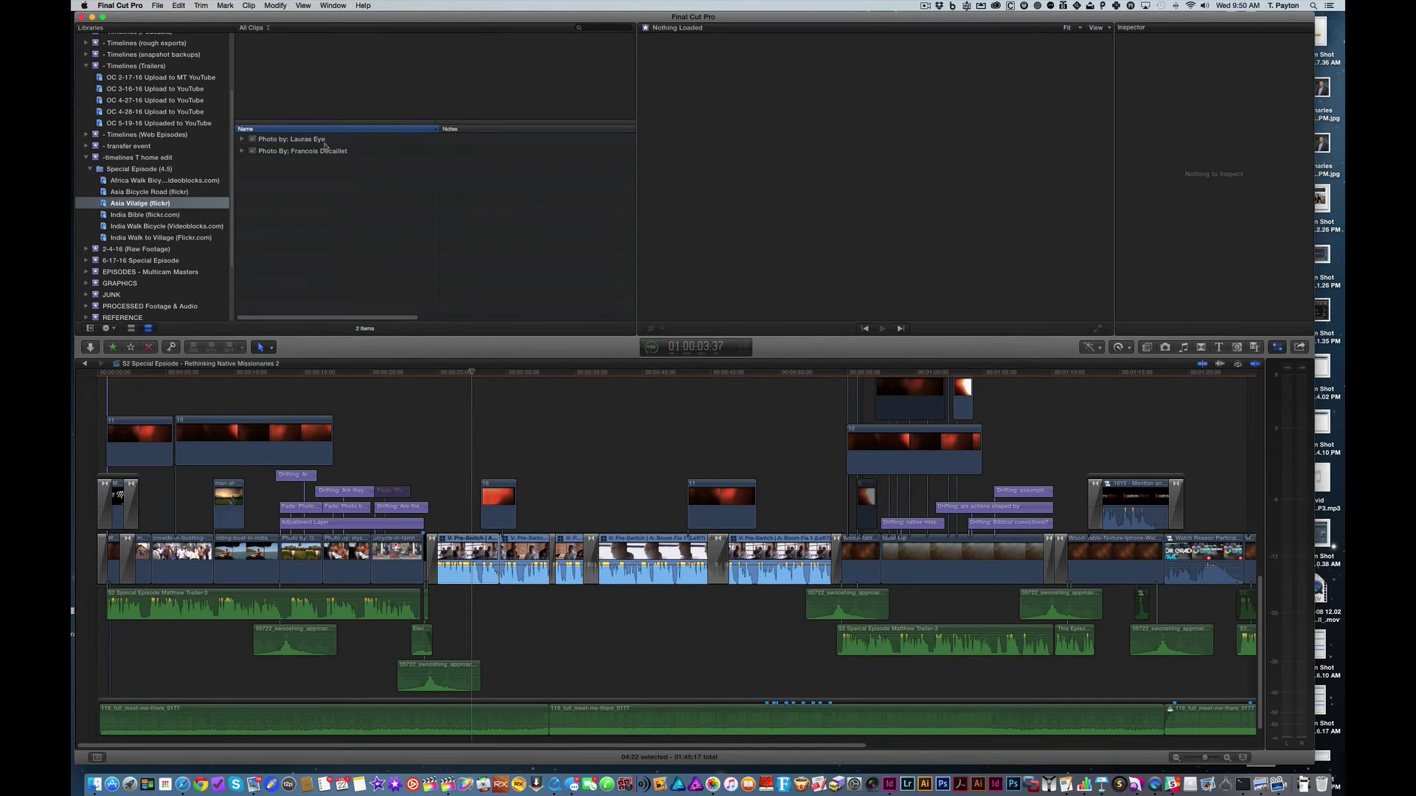
{"action": "left_click", "coordinate": [319, 140]}
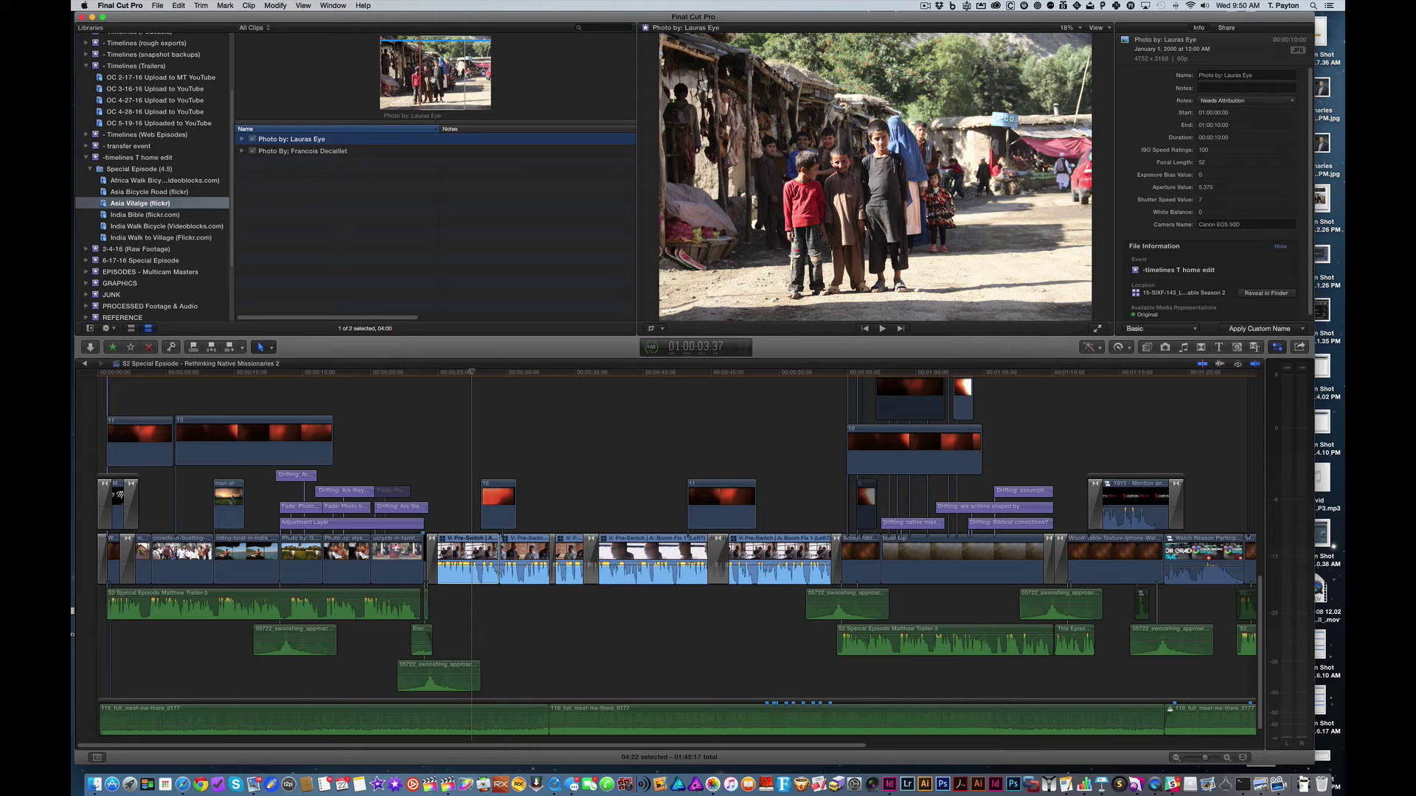
{"action": "key", "text": "Down"}
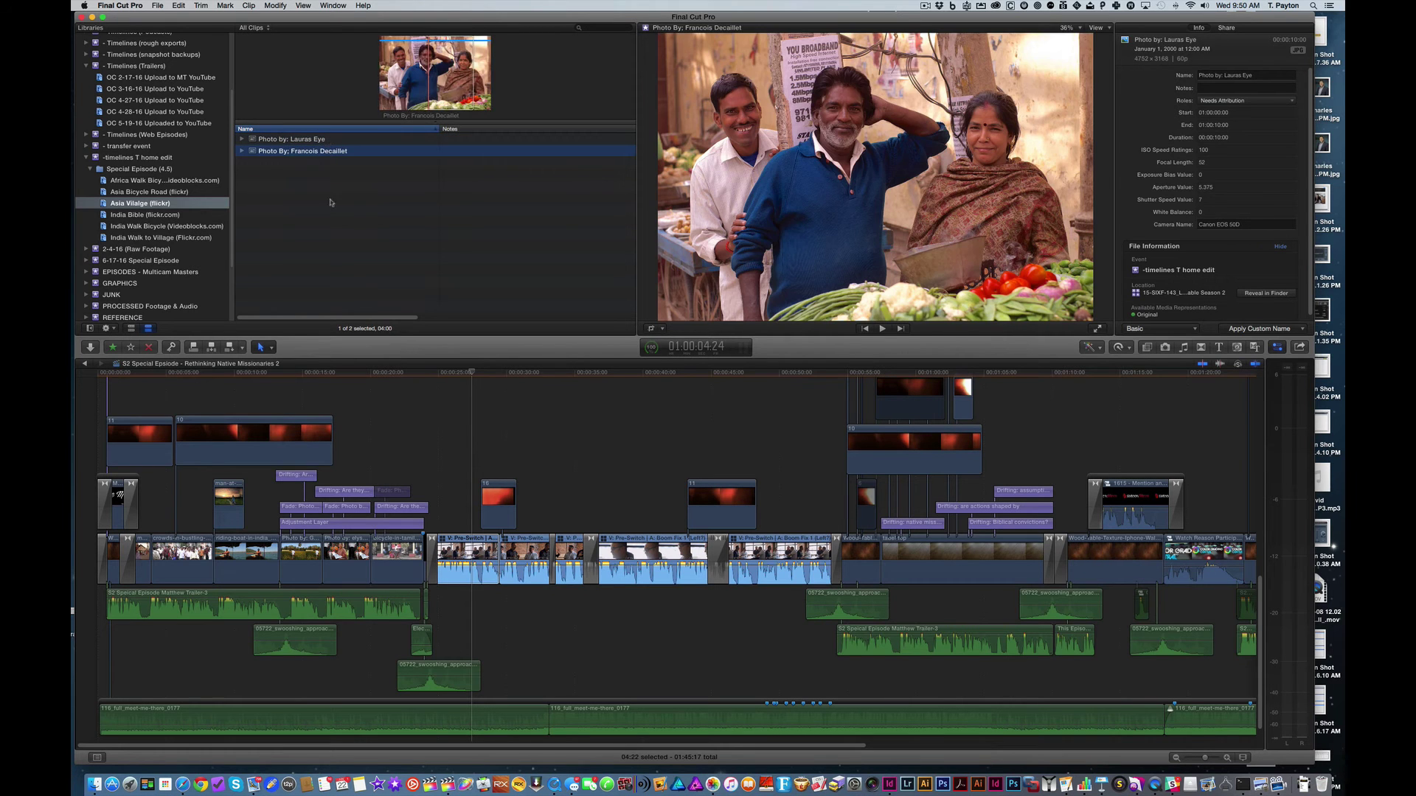
{"action": "left_click", "coordinate": [301, 280]}
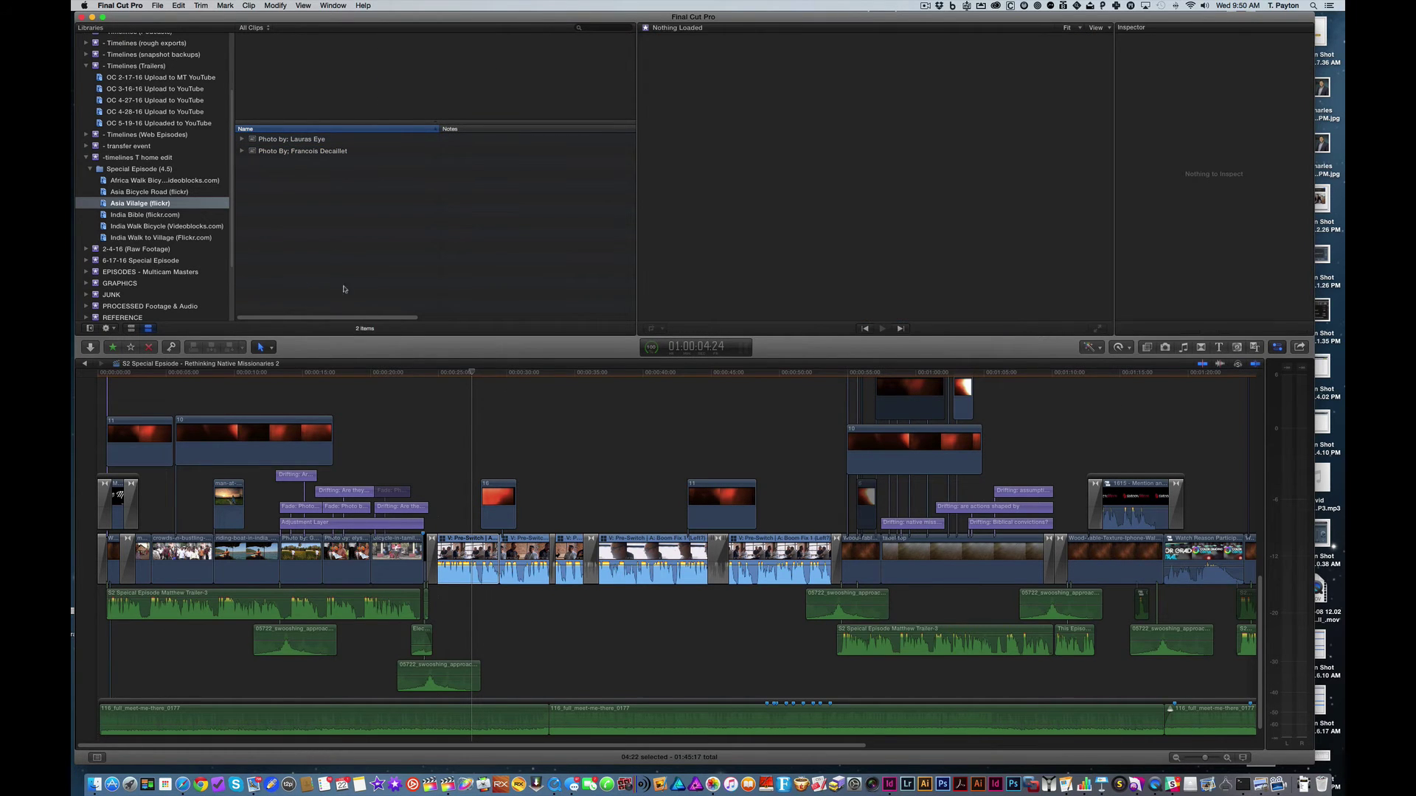
- Select all timeline clips with the Needs Attribution role from the Timeline Index Roles list
{"action": "left_click", "coordinate": [96, 757]}
{"action": "left_click", "coordinate": [147, 486]}
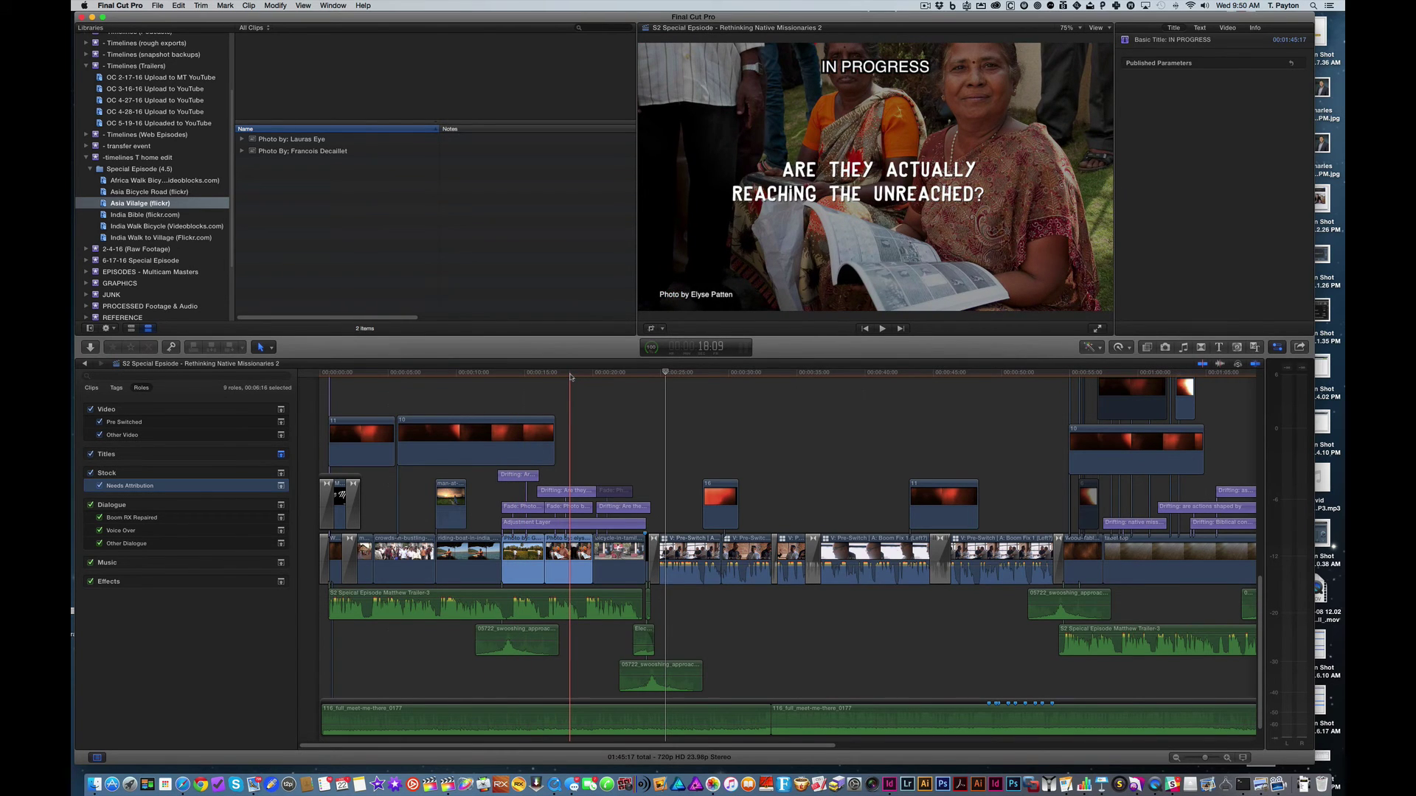
{"action": "left_click", "coordinate": [573, 374]}
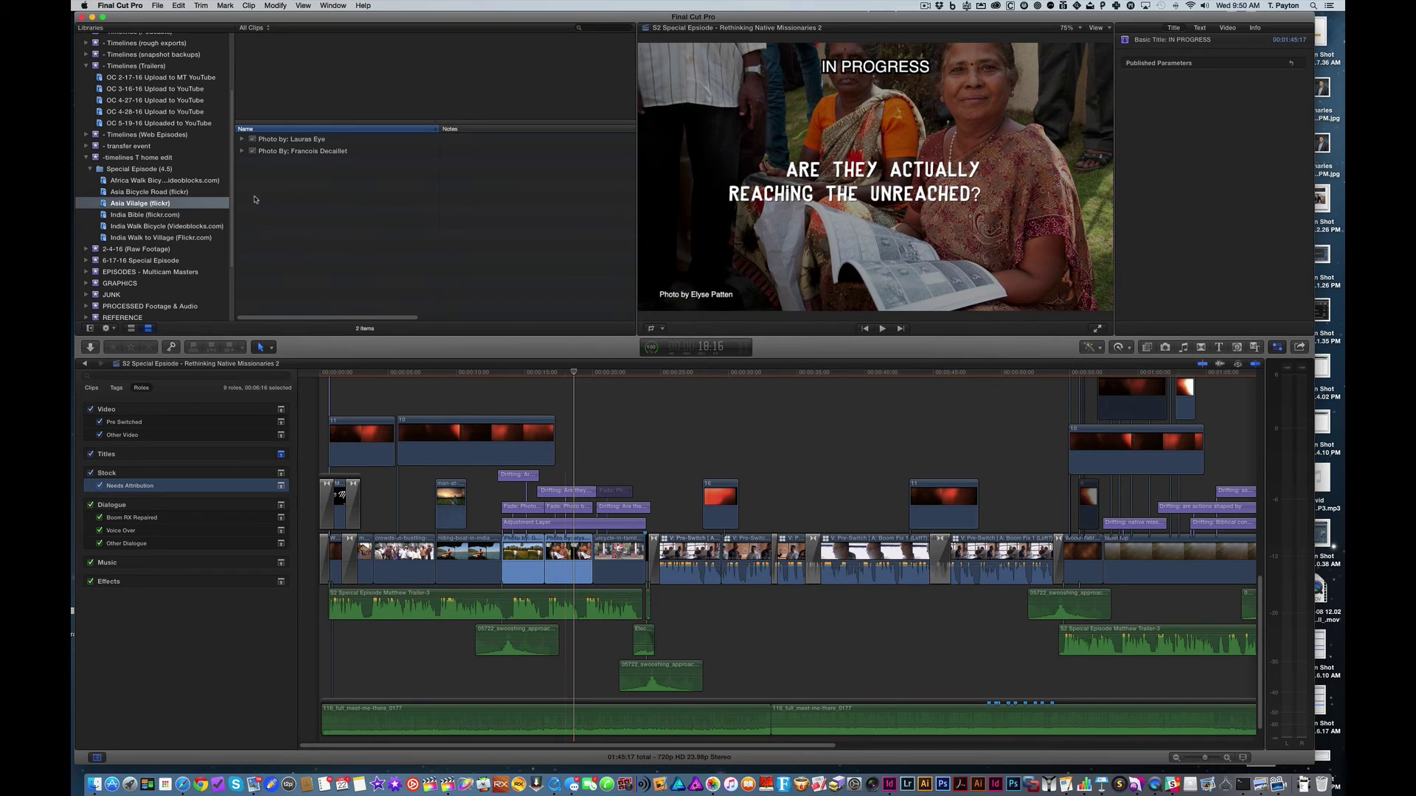
- Show the -timelines T home edit event's clips and expand the Stock (licensed) event
{"action": "left_click", "coordinate": [141, 157]}
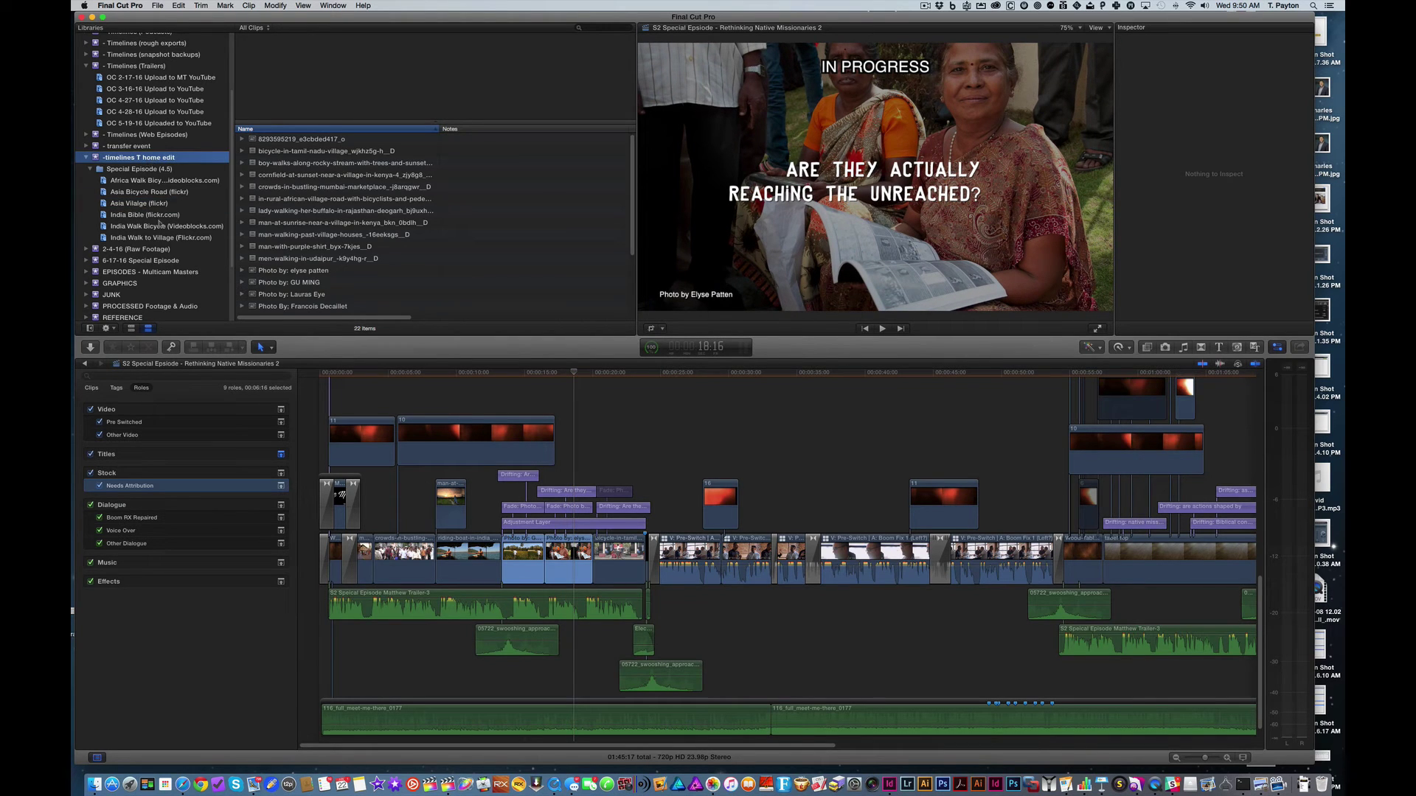
{"action": "scroll", "coordinate": [154, 222], "scroll_direction": "down", "scroll_amount": 3}
{"action": "scroll", "coordinate": [157, 258], "scroll_direction": "down", "scroll_amount": 2}
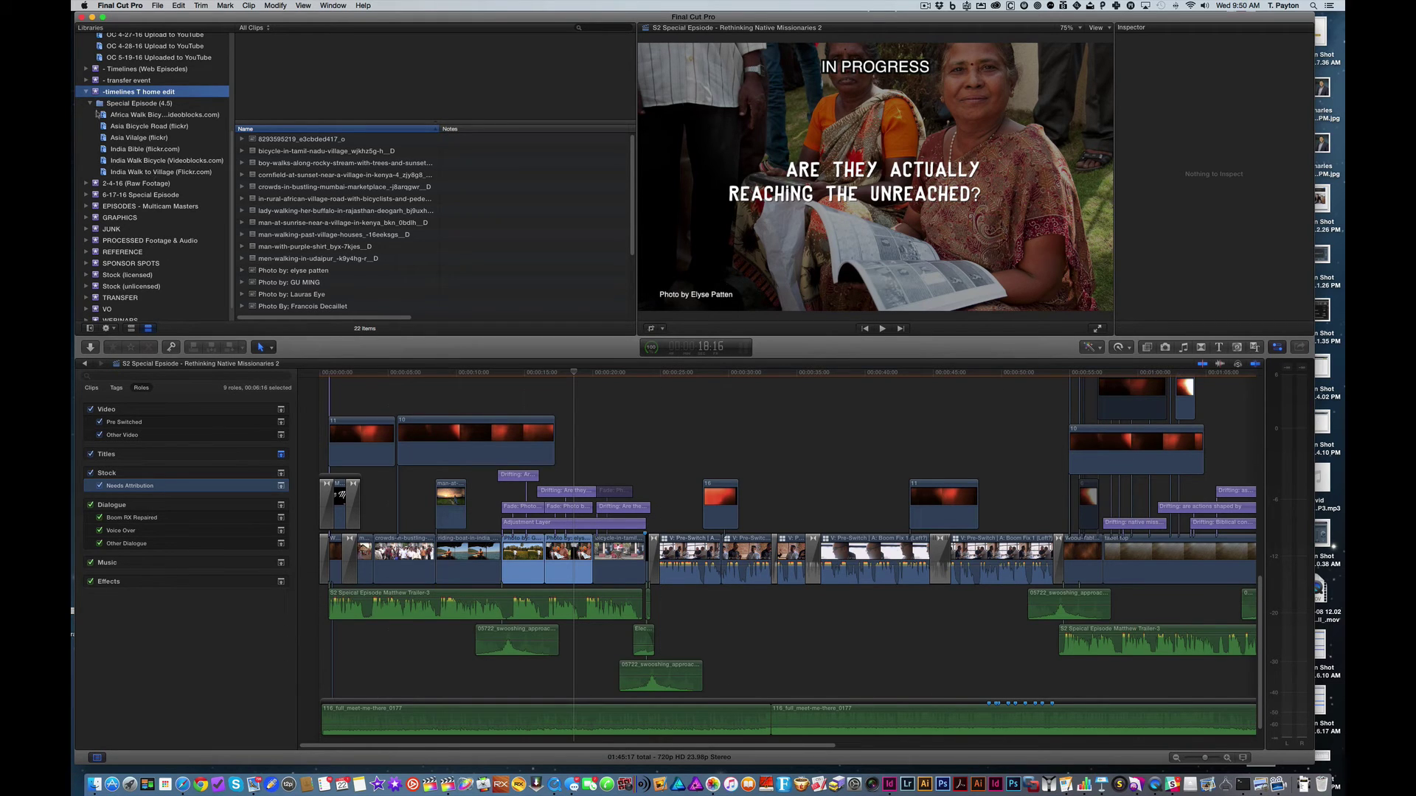
{"action": "scroll", "coordinate": [135, 283], "scroll_direction": "down", "scroll_amount": 2}
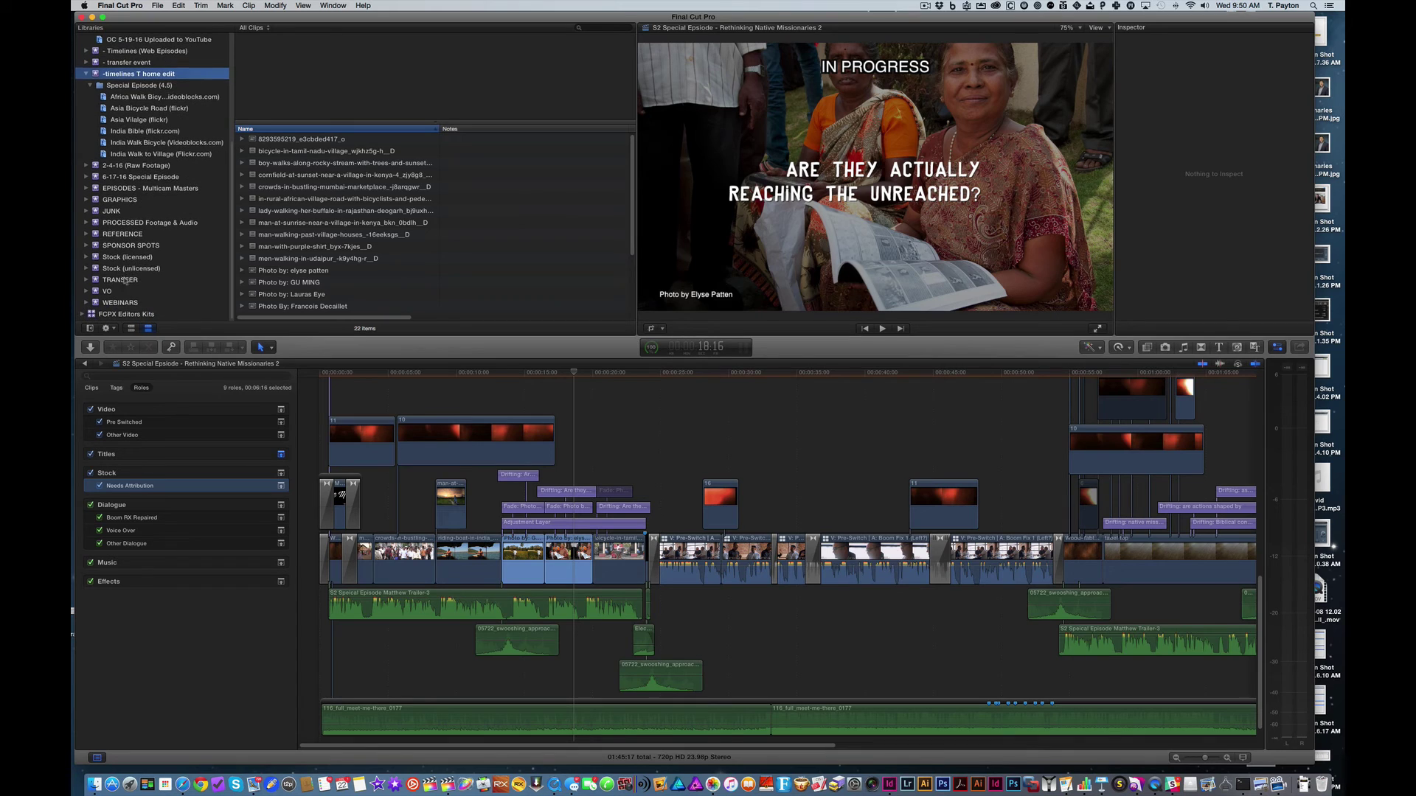
{"action": "left_click", "coordinate": [86, 259]}
{"action": "scroll", "coordinate": [132, 260], "scroll_direction": "down", "scroll_amount": 5}
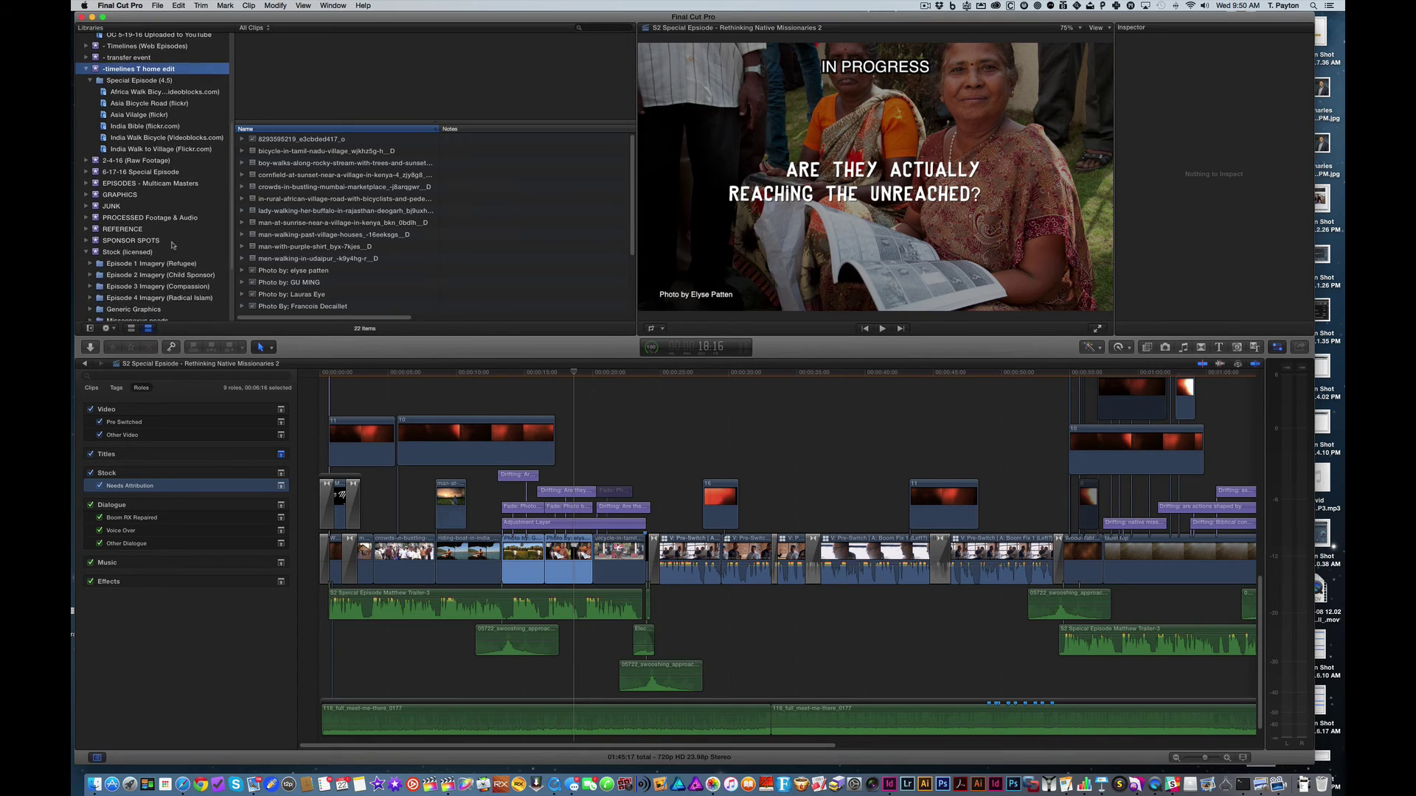
{"action": "scroll", "coordinate": [142, 259], "scroll_direction": "up", "scroll_amount": 5}
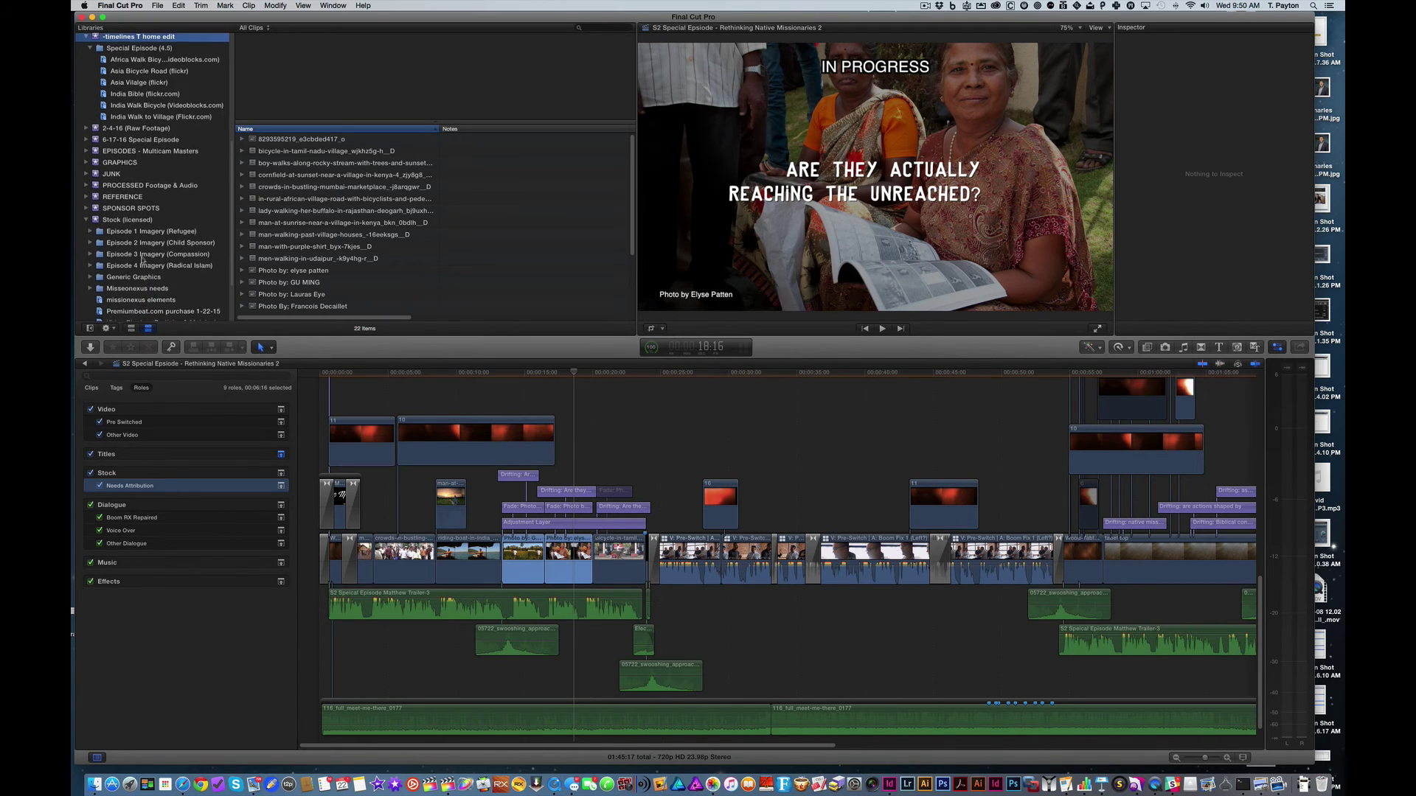
{"action": "scroll", "coordinate": [156, 277], "scroll_direction": "down", "scroll_amount": 1}
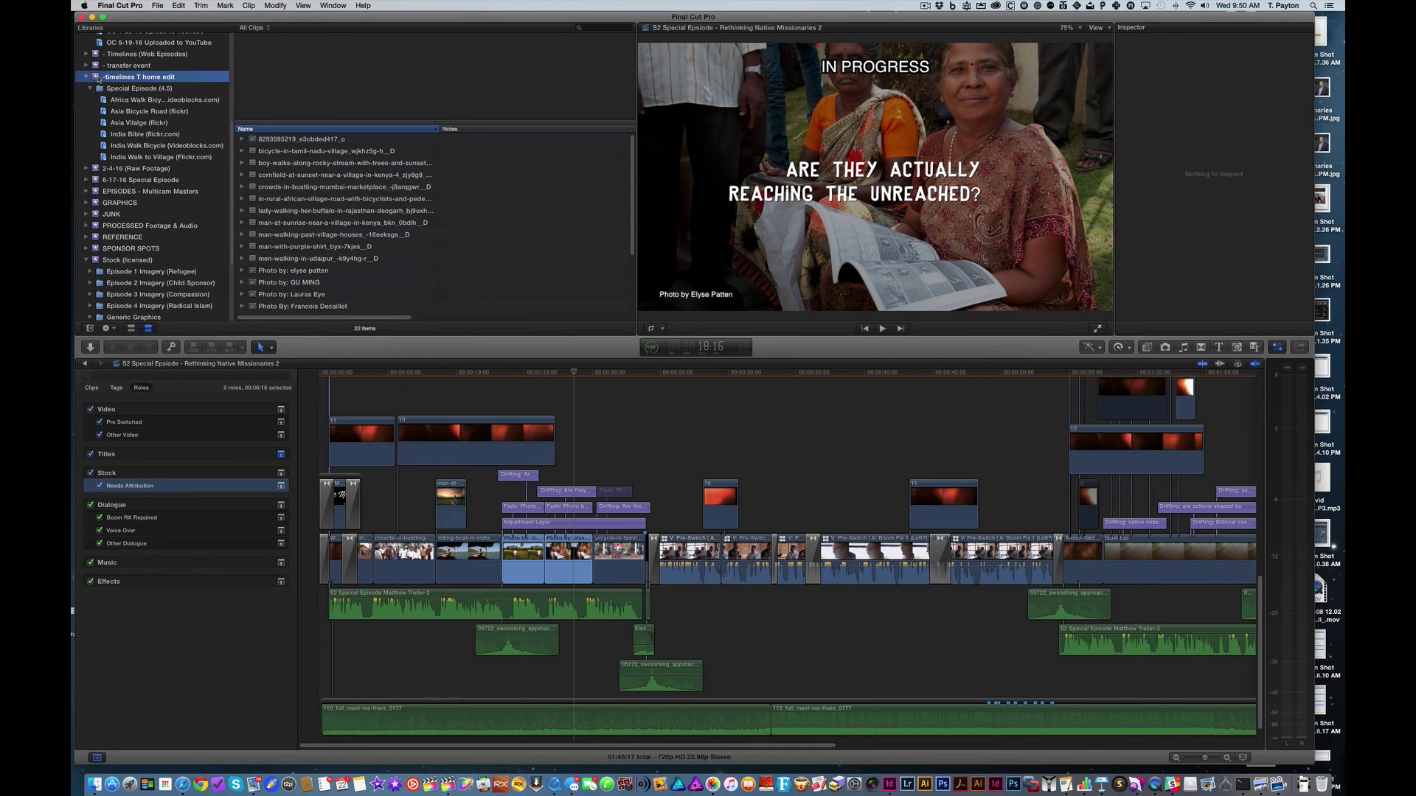
{"action": "scroll", "coordinate": [96, 78], "scroll_direction": "up", "scroll_amount": 1}
- Merge the home edit event into Stock (licensed), then expand Special Episode (4.5) to check its clips
{"action": "left_click_drag", "start_coordinate": [98, 81], "coordinate": [147, 262]}
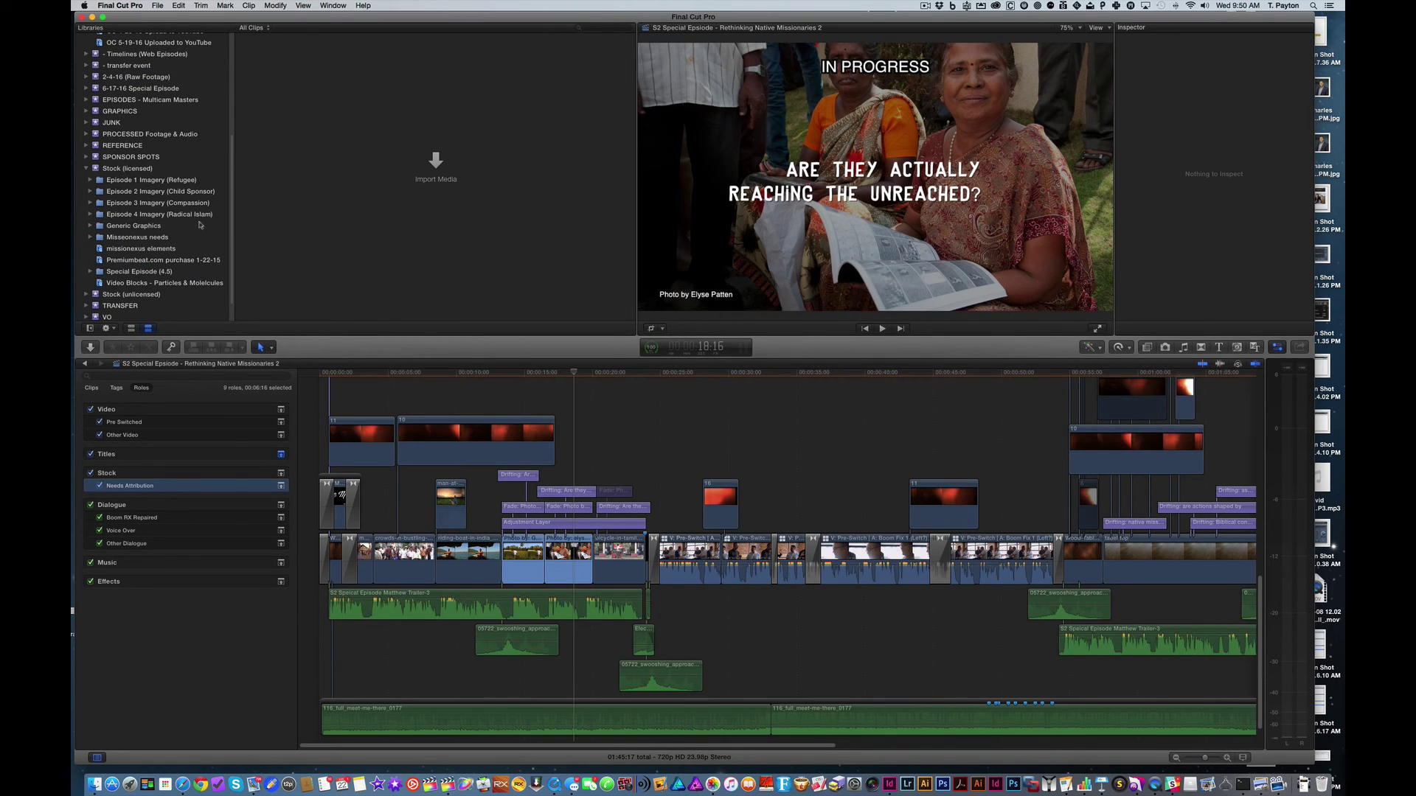
{"action": "left_click", "coordinate": [140, 271]}
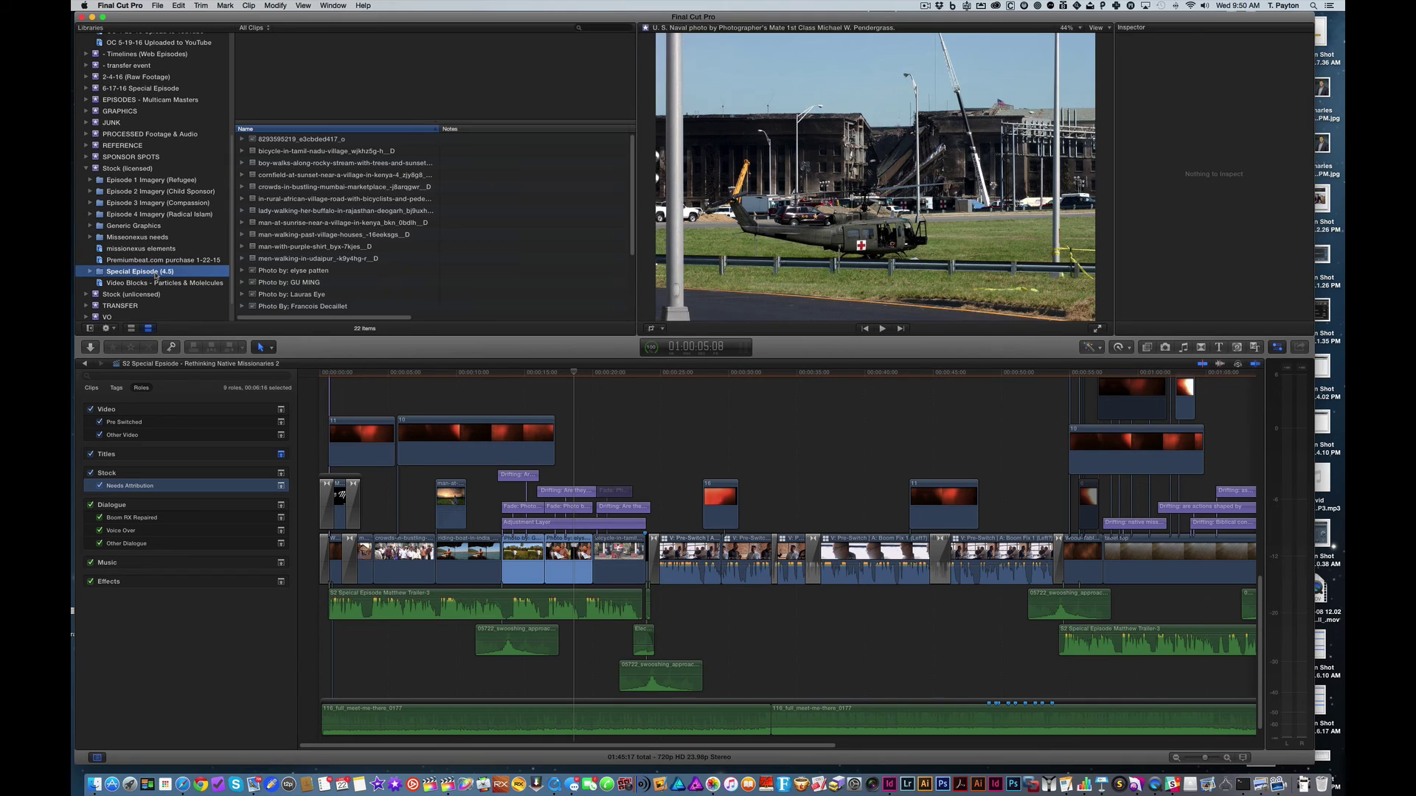
{"action": "left_click", "coordinate": [90, 272]}
{"action": "scroll", "coordinate": [164, 257], "scroll_direction": "down", "scroll_amount": 5}
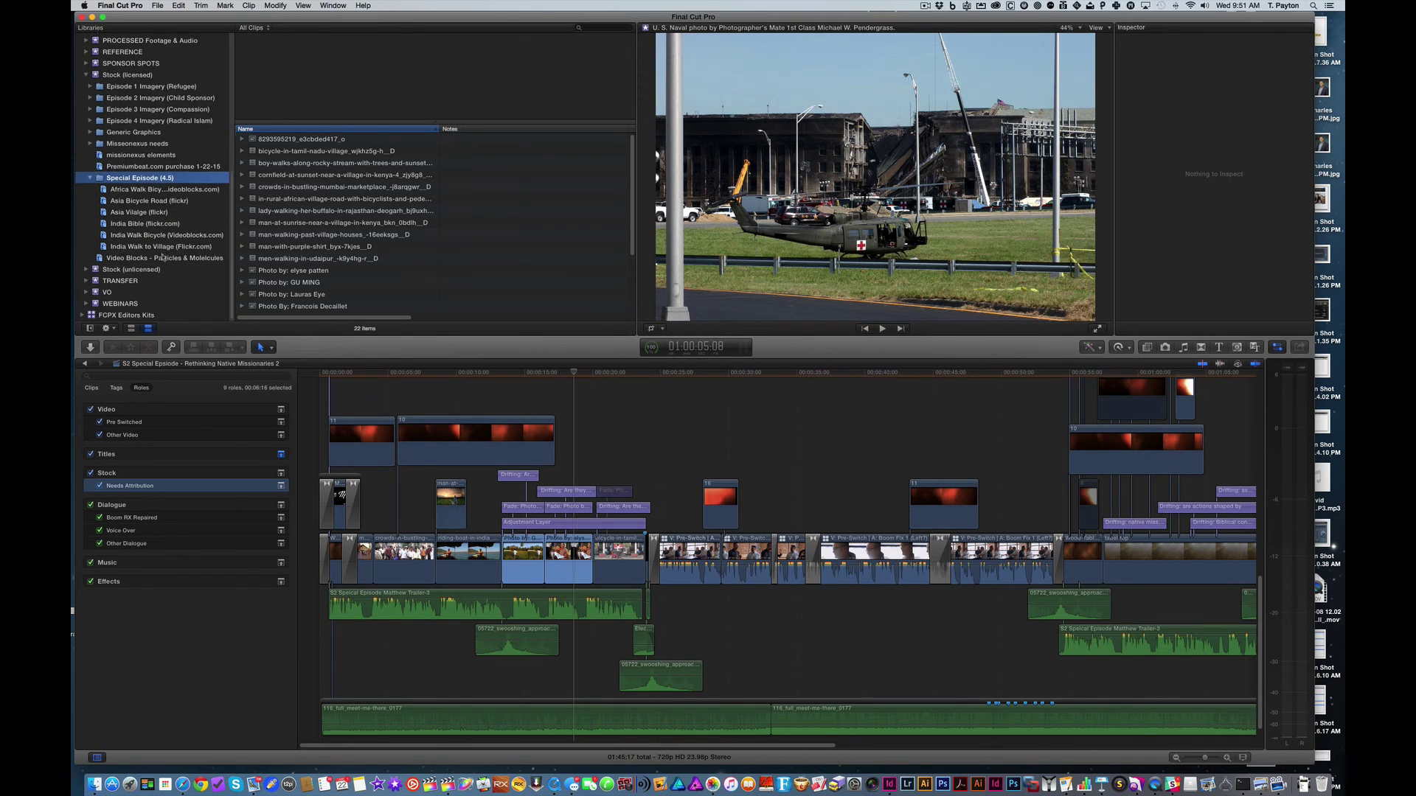
{"action": "scroll", "coordinate": [163, 255], "scroll_direction": "up", "scroll_amount": 8}
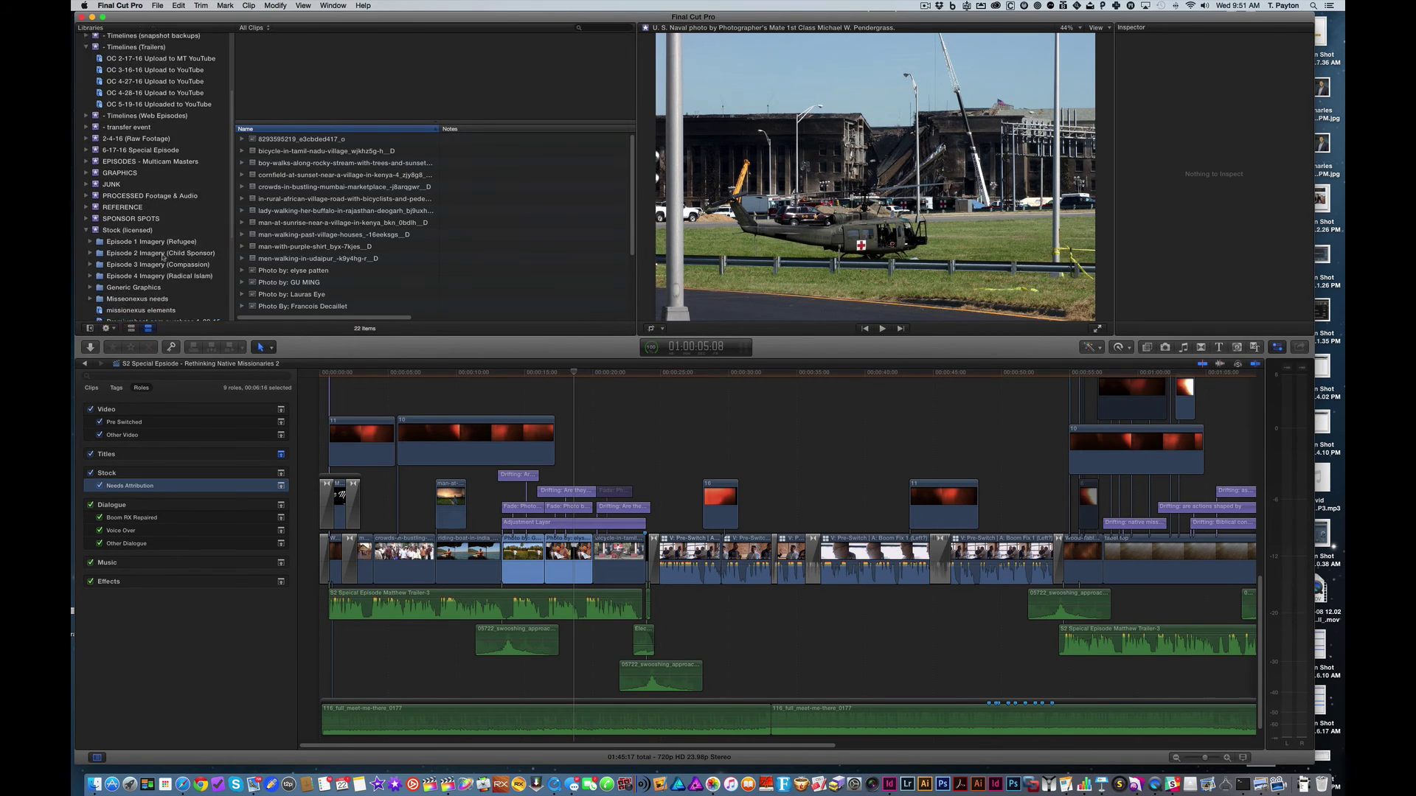
- Browse the 2-4-16 (Raw Footage) and transfer events, collapsing the Stock (licensed) folder
{"action": "left_click", "coordinate": [140, 167]}
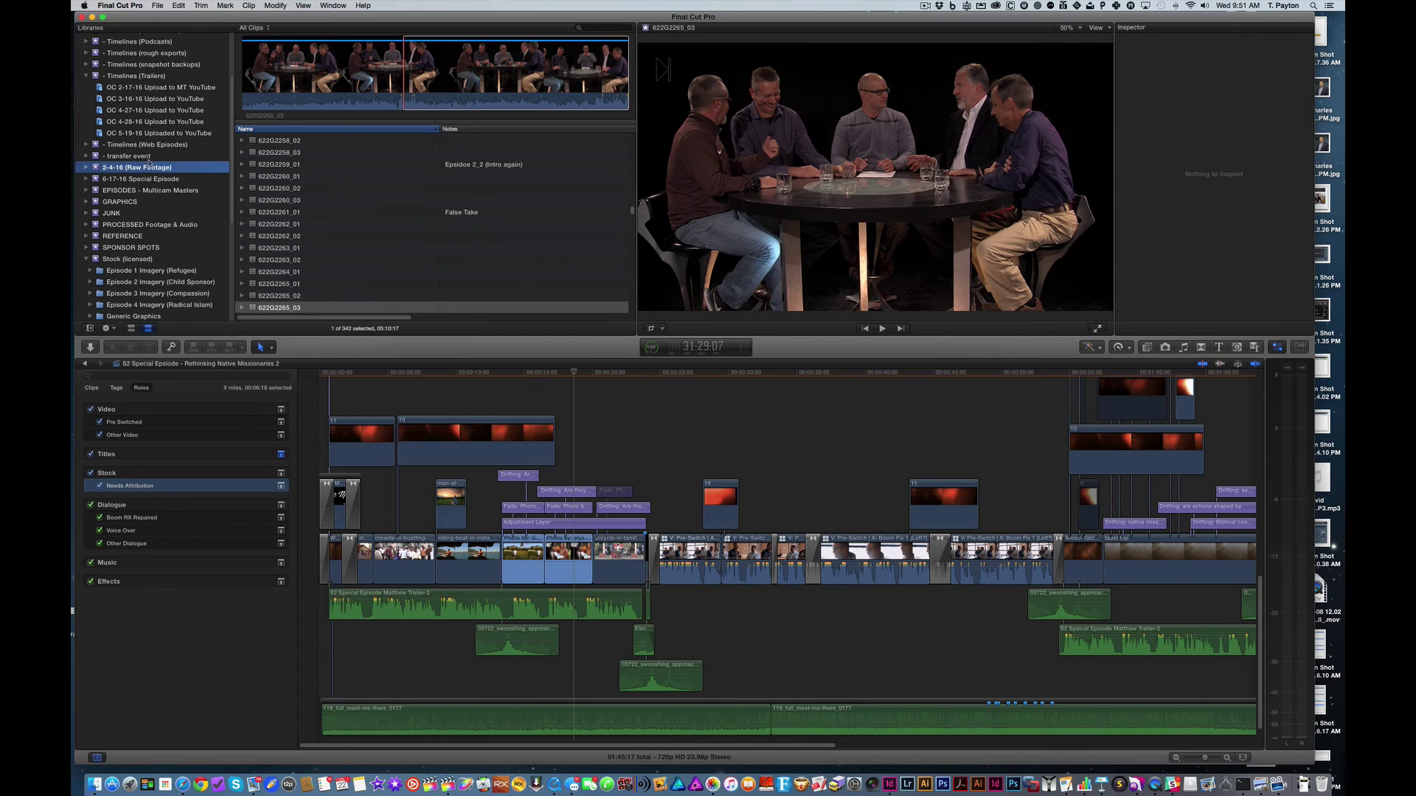
{"action": "left_click", "coordinate": [86, 258]}
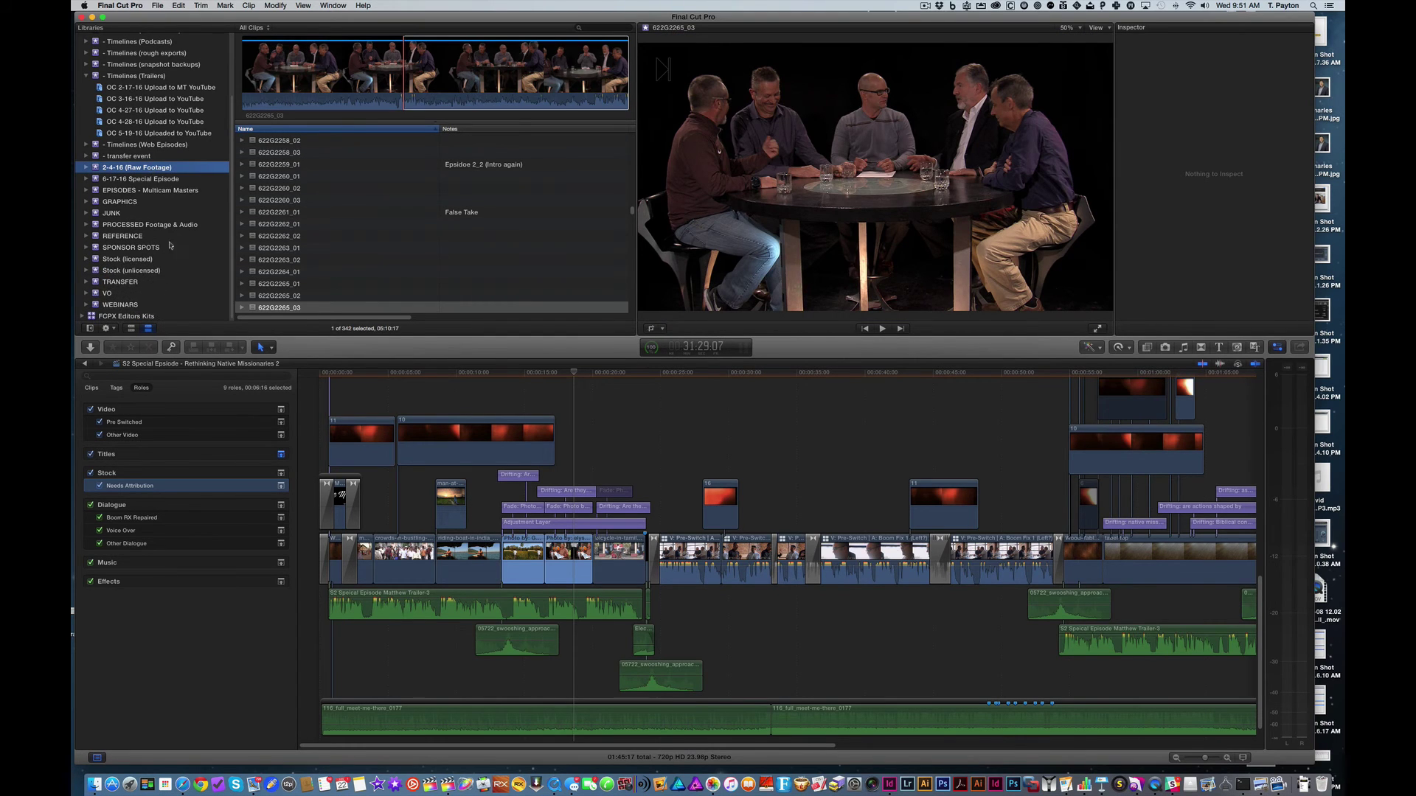
{"action": "left_click", "coordinate": [157, 157]}
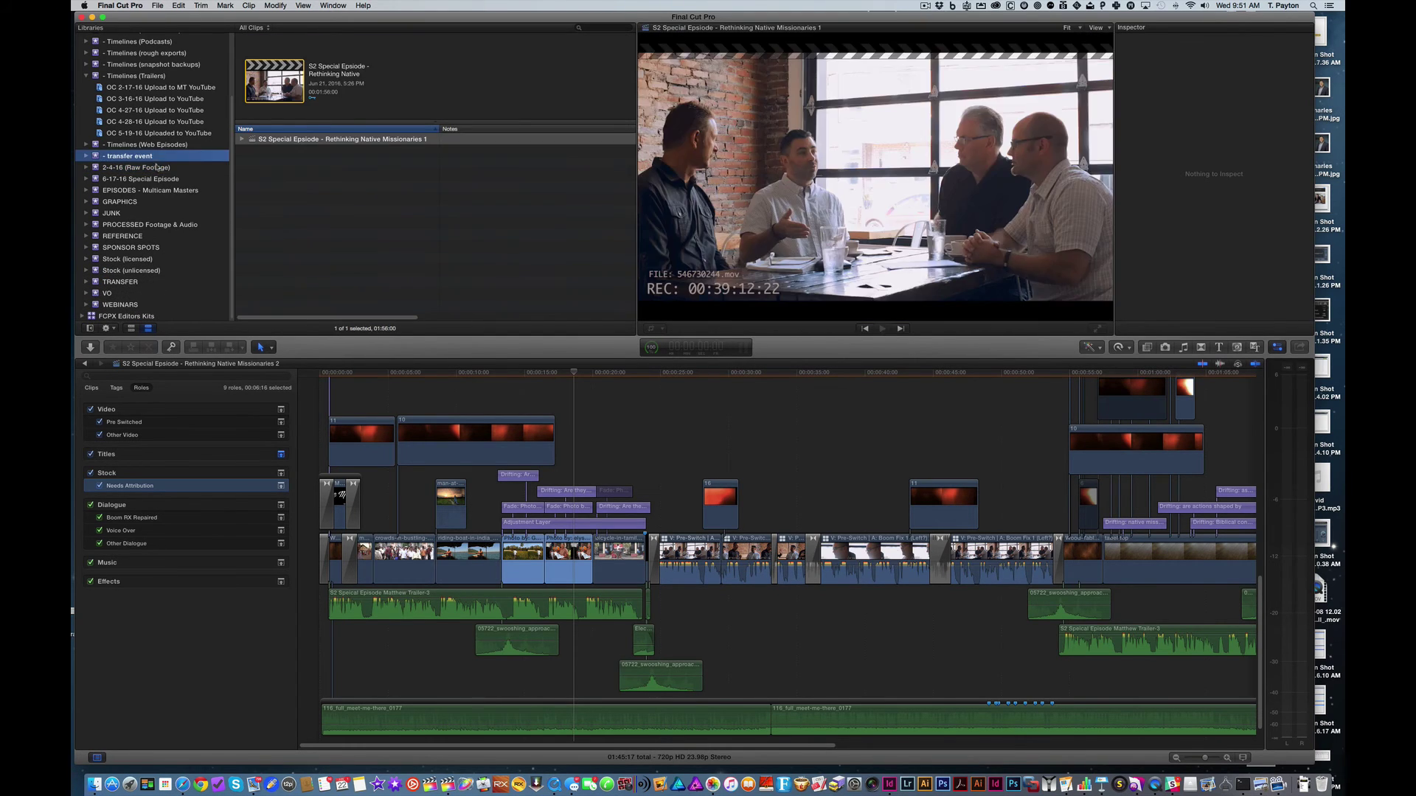
{"action": "key", "text": "Up"}
{"action": "left_click", "coordinate": [577, 437]}
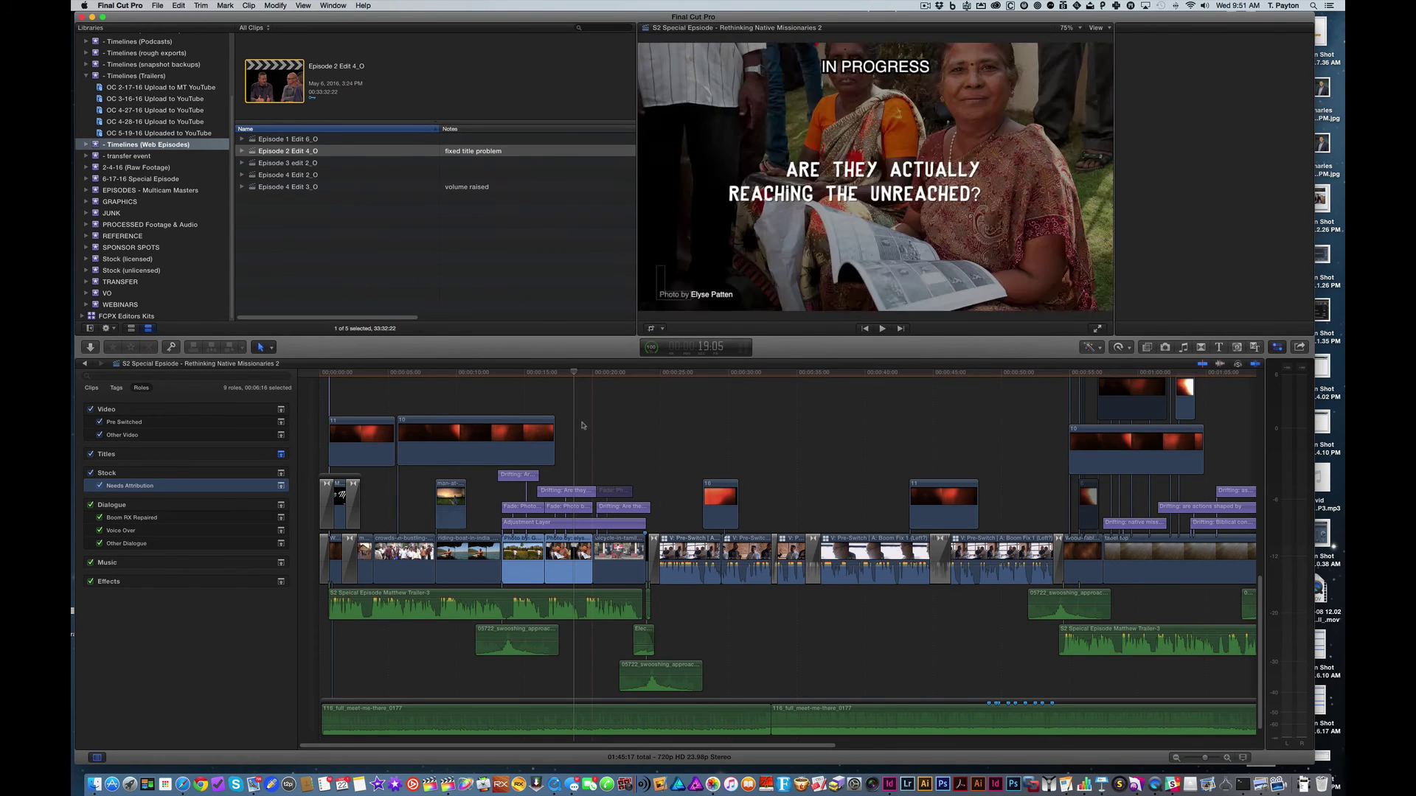
- Reveal the timeline's photo-credit clip in the browser and expand its row to show its India Bible (flickr.com) note
{"action": "left_click", "coordinate": [568, 558]}
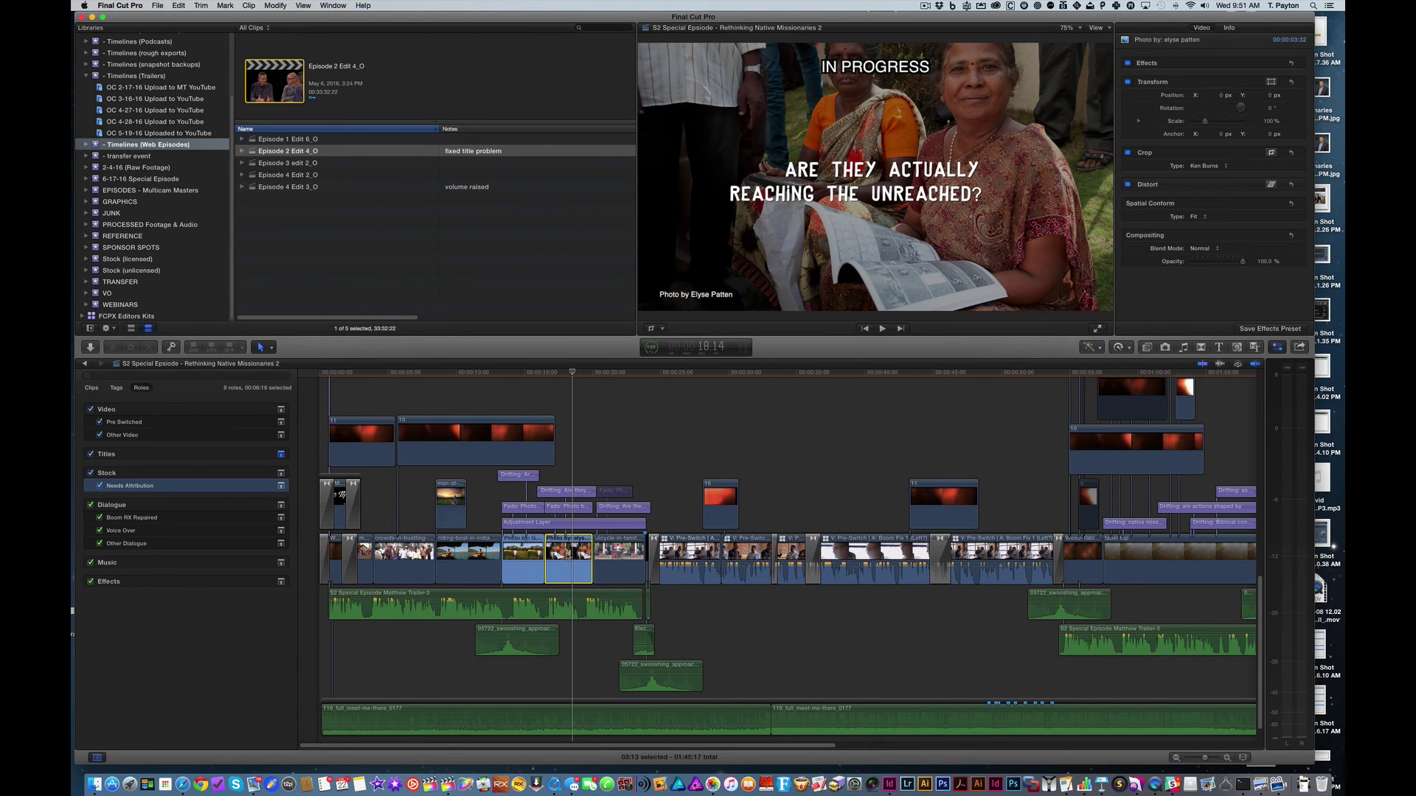
{"action": "key", "text": "shift+f"}
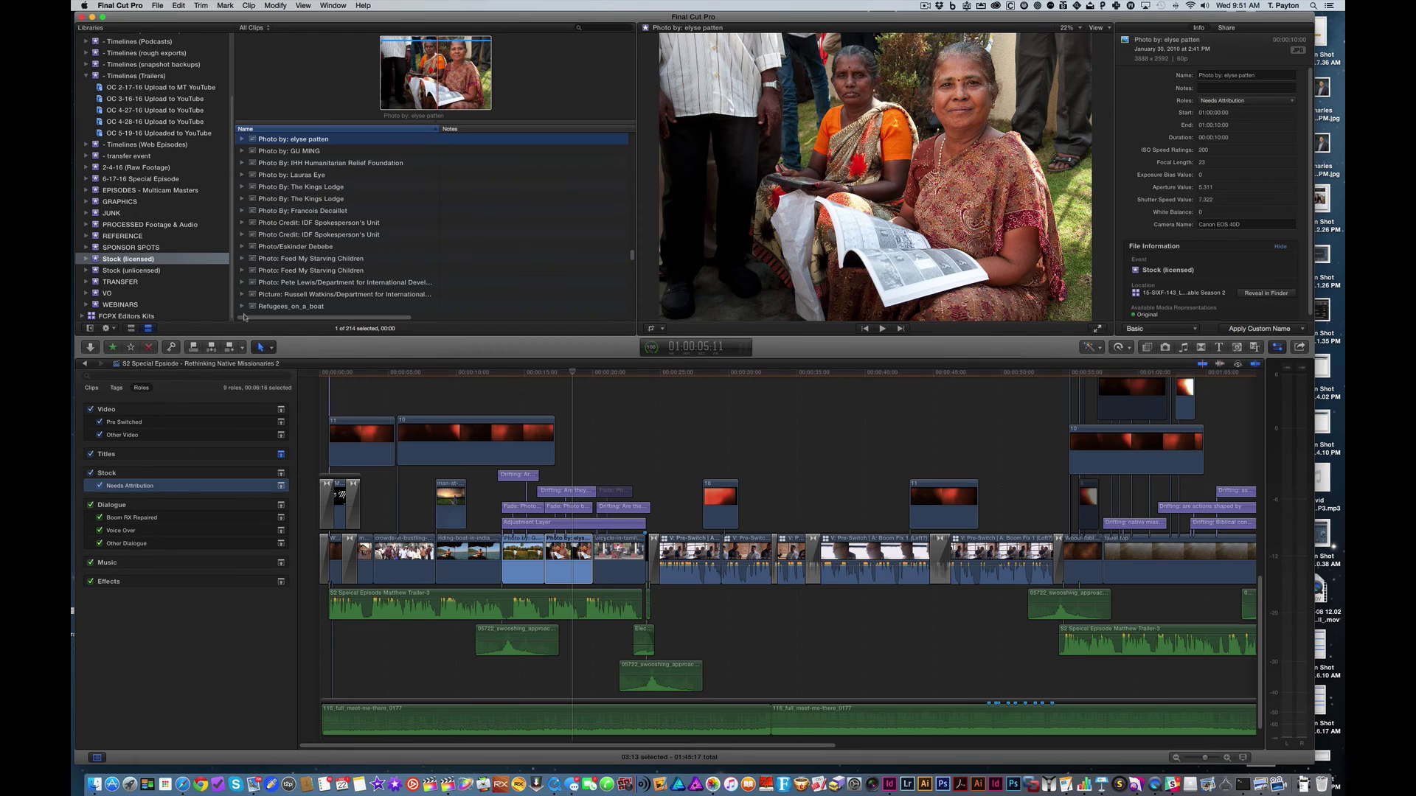
{"action": "key", "text": "super+2"}
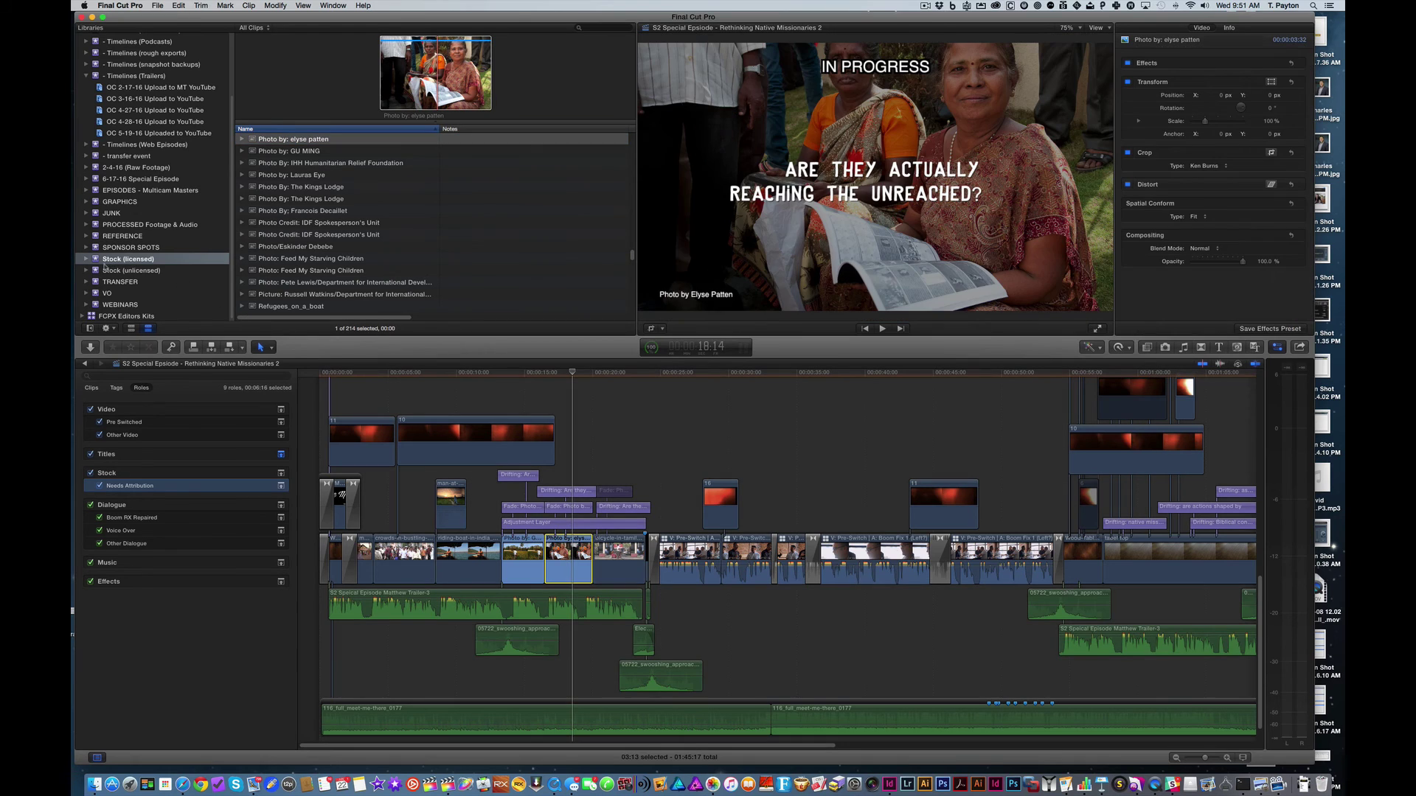
{"action": "left_click", "coordinate": [242, 140]}
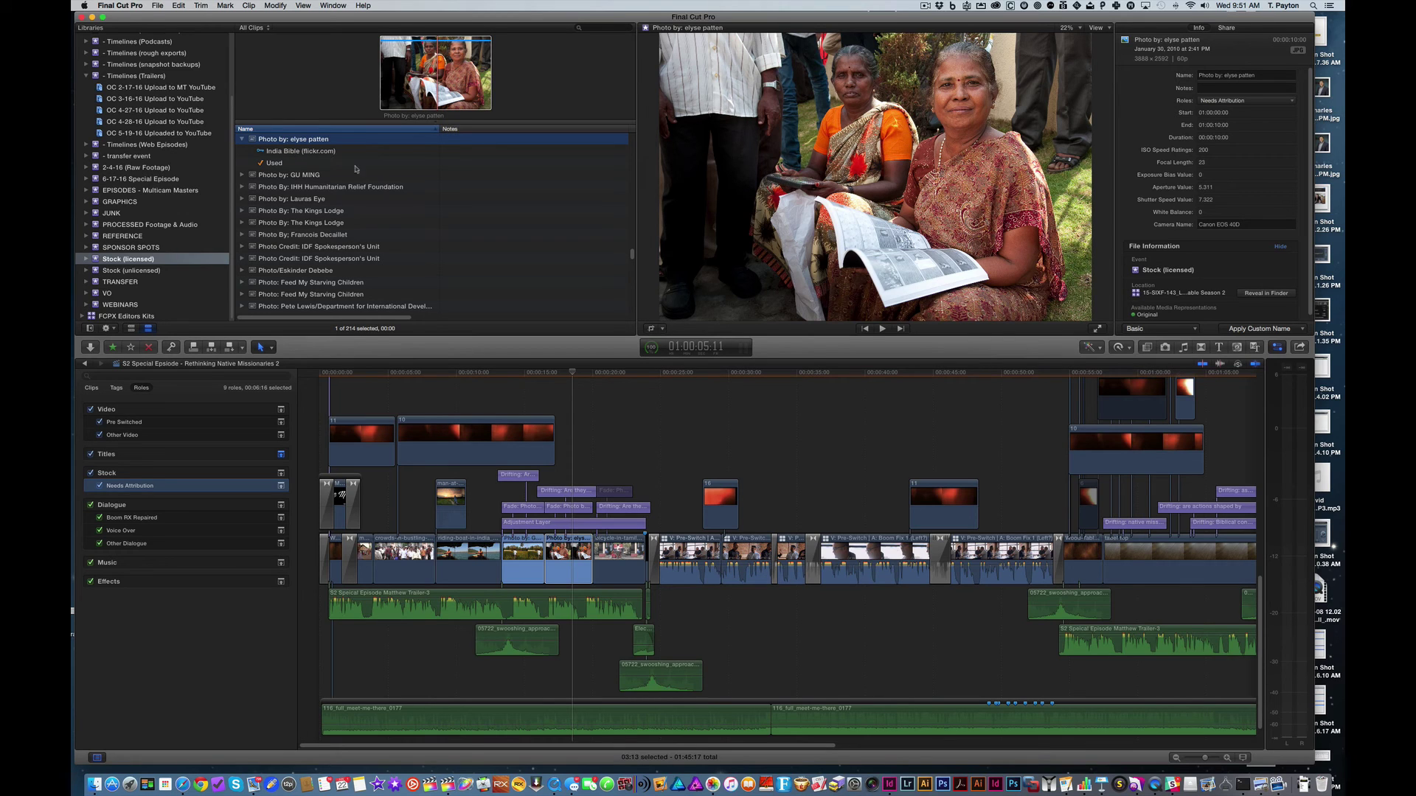
- Expand Stock (licensed) and scrub the episode forward to the bicycle shot
{"action": "left_click", "coordinate": [87, 259]}
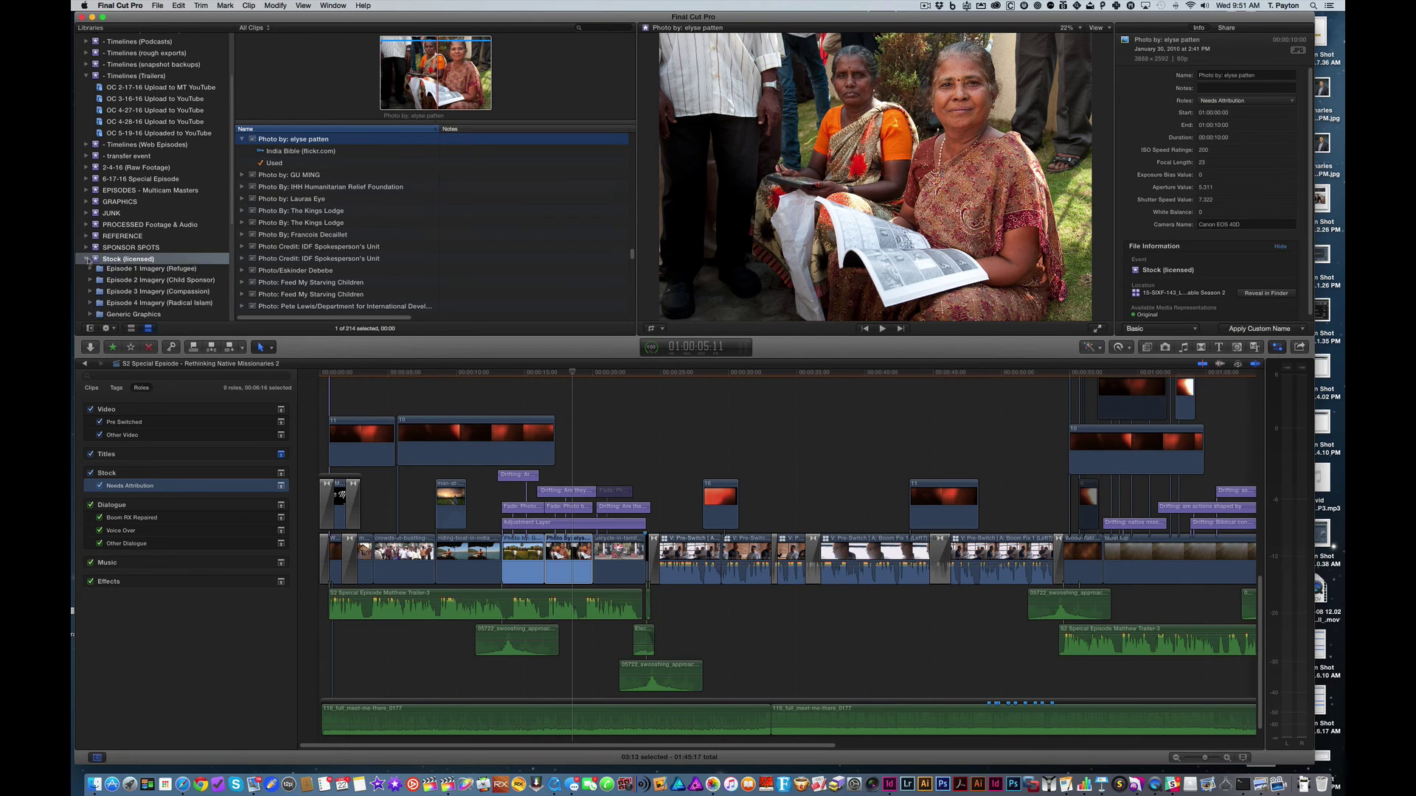
{"action": "left_click", "coordinate": [554, 374]}
{"action": "mouse_move", "coordinate": [554, 373]}
{"action": "left_mouse_down"}
{"action": "mouse_move", "coordinate": [701, 376]}
{"action": "mouse_move", "coordinate": [547, 376]}
{"action": "left_mouse_up"}
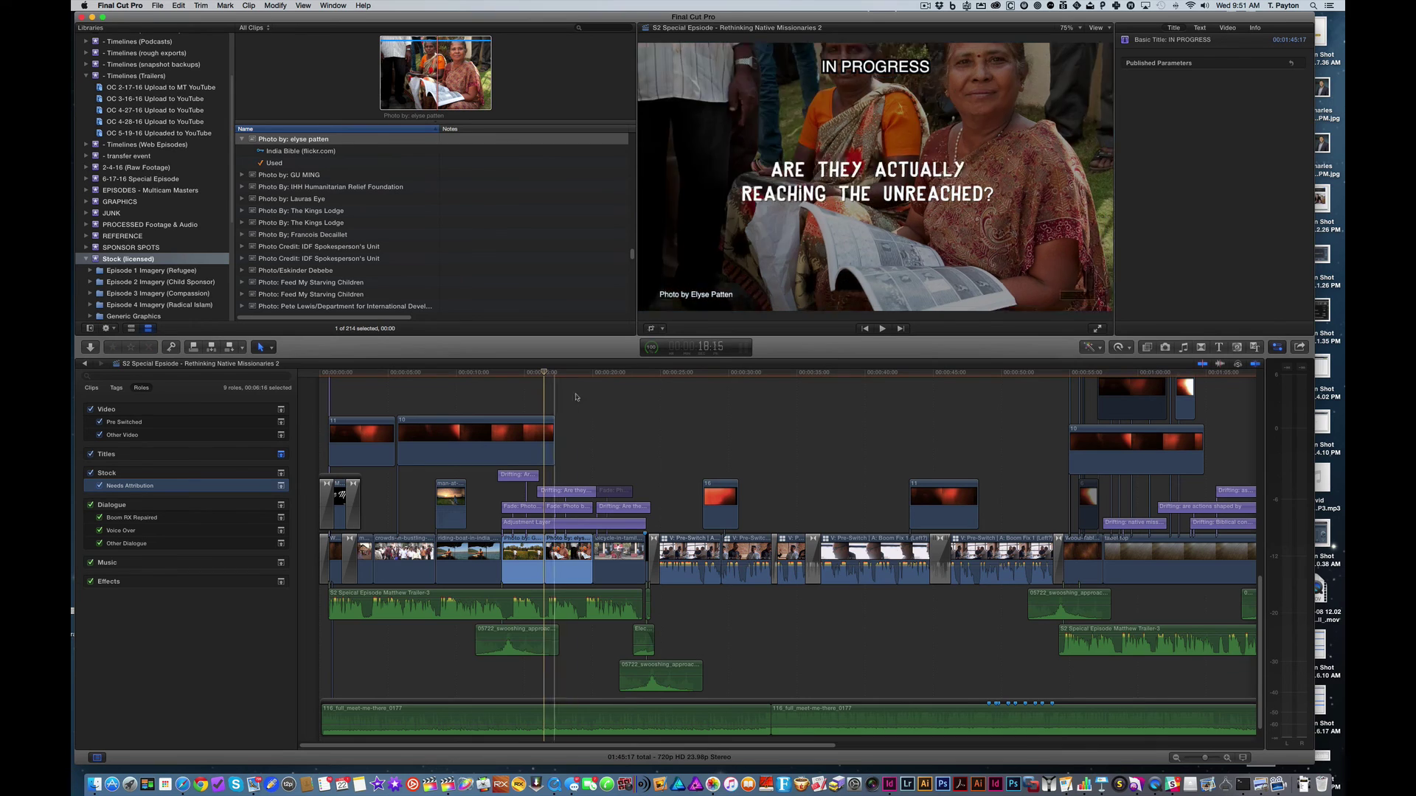
{"action": "scroll", "coordinate": [597, 424], "scroll_direction": "up", "scroll_amount": 3}
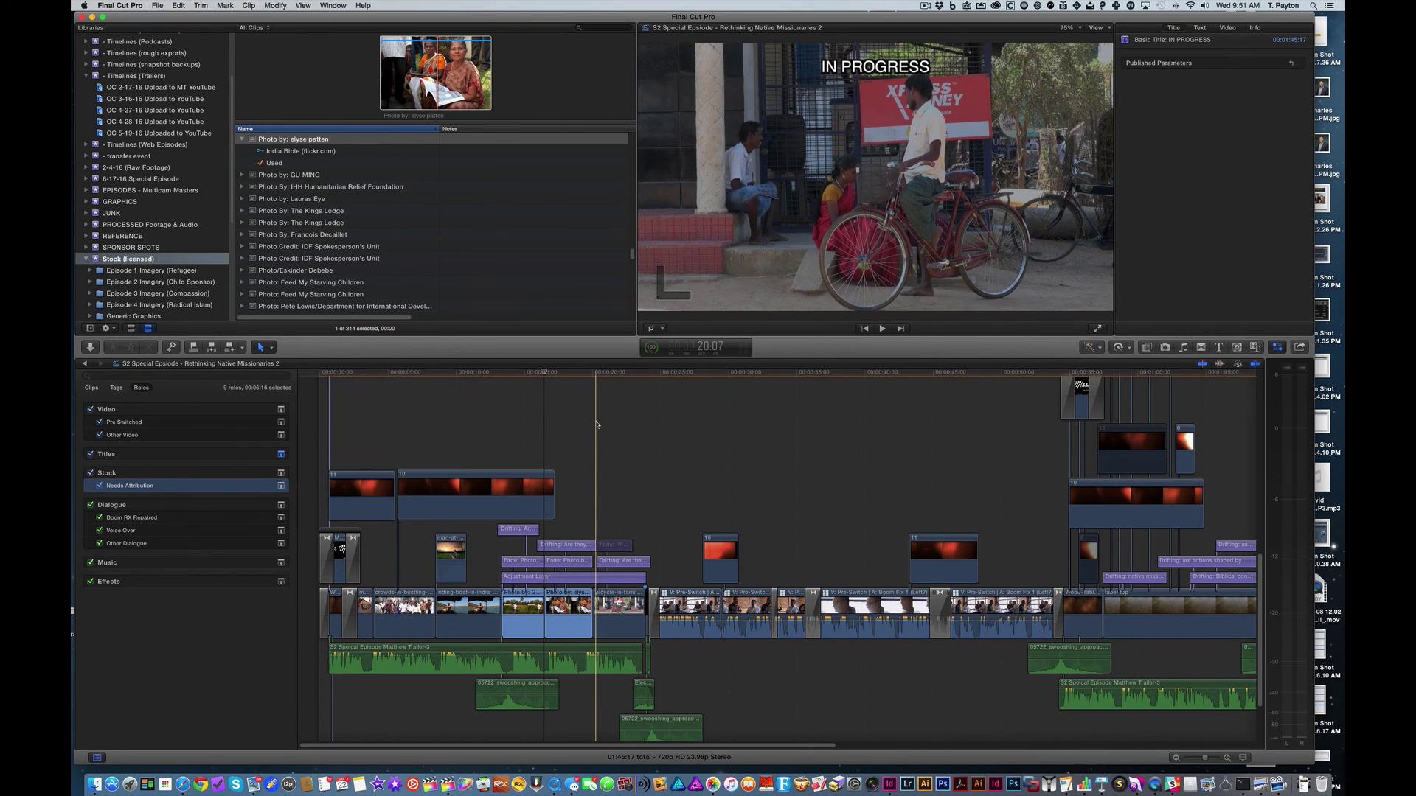
{"action": "scroll", "coordinate": [597, 424], "scroll_direction": "right", "scroll_amount": 3}
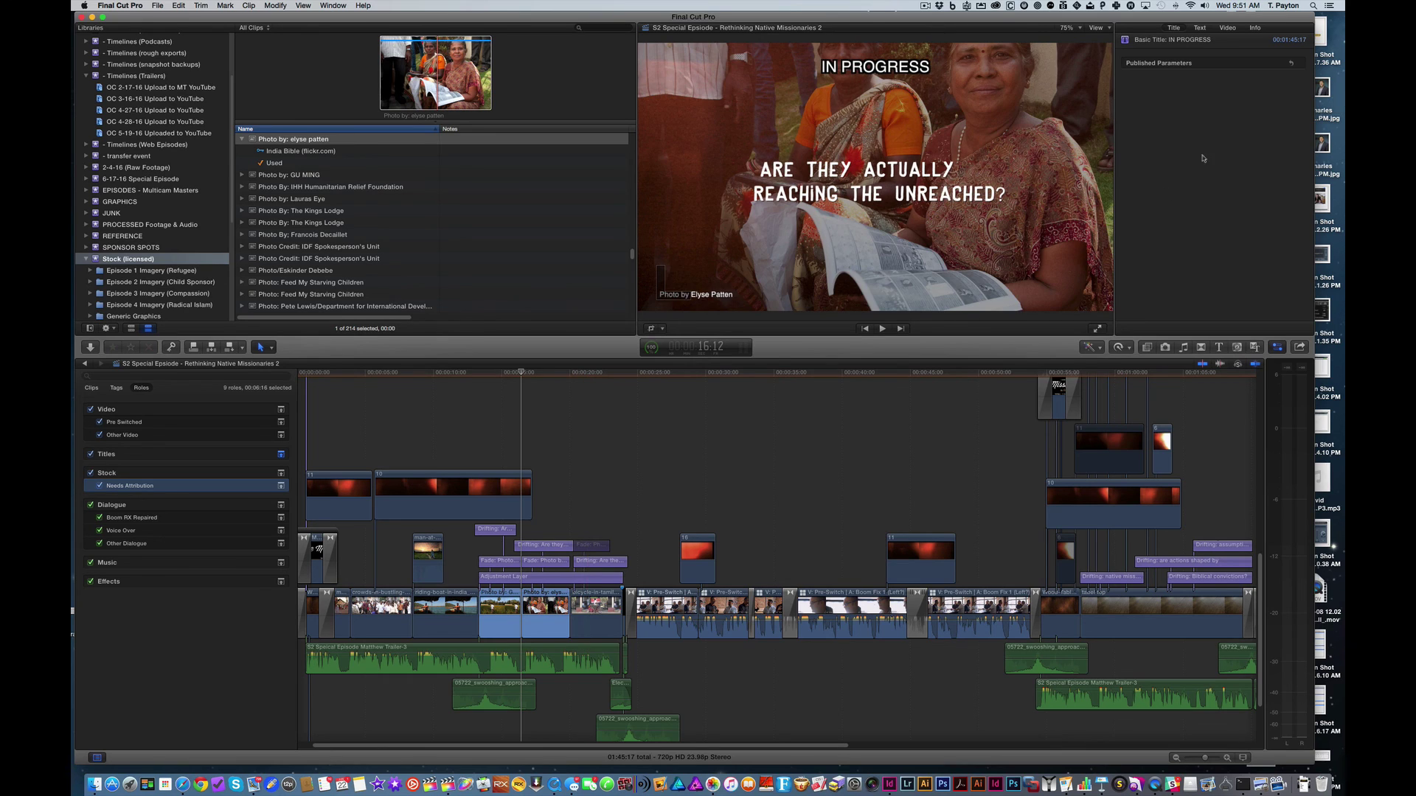
{"action": "scroll", "coordinate": [157, 174], "scroll_direction": "up", "scroll_amount": 3}
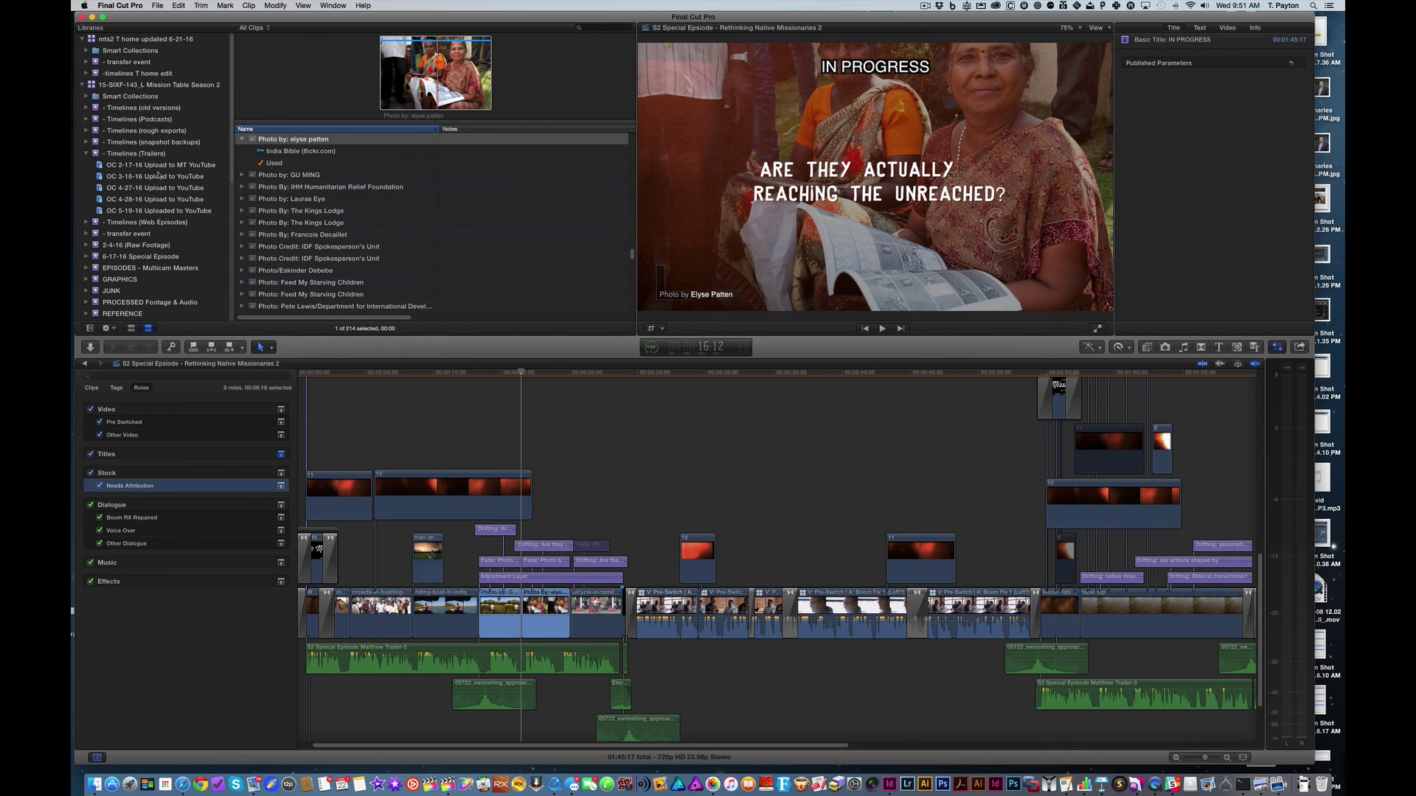
- In Finder, read sizes of mts2 T home (7.11 GB) and mts2 T home updated 6-21-16 (7.31 GB)
{"action": "left_click", "coordinate": [93, 783]}
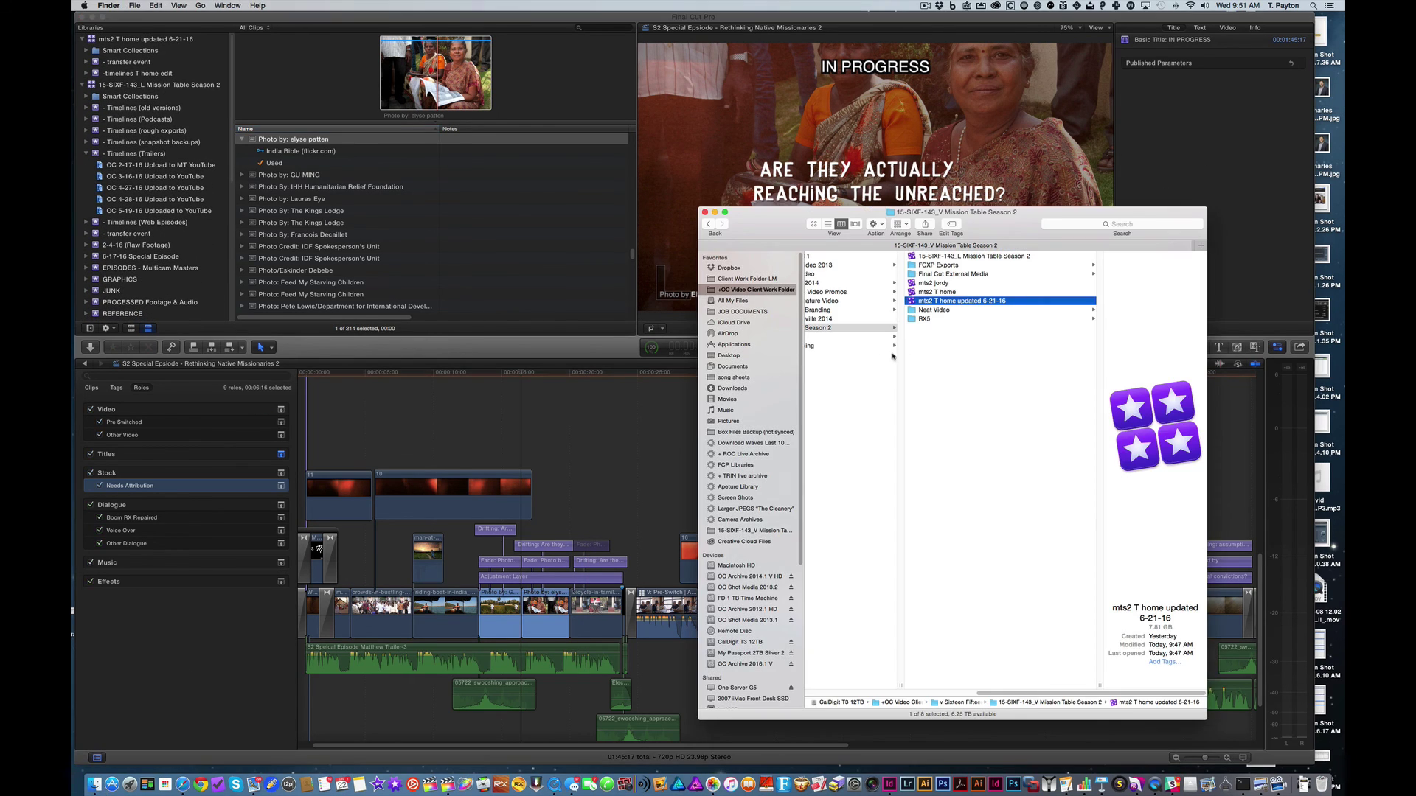
{"action": "left_click", "coordinate": [1044, 293]}
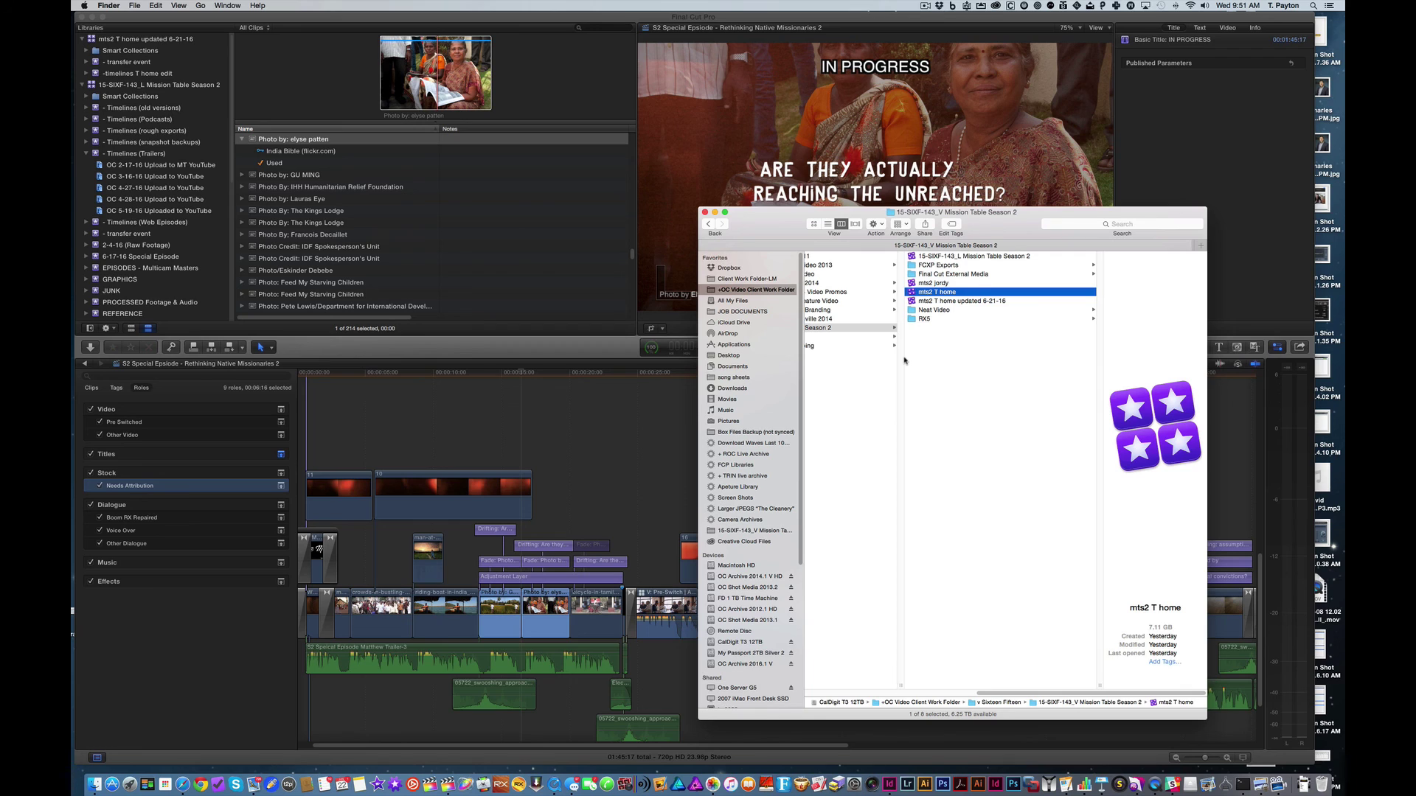
{"action": "left_click", "coordinate": [988, 302]}
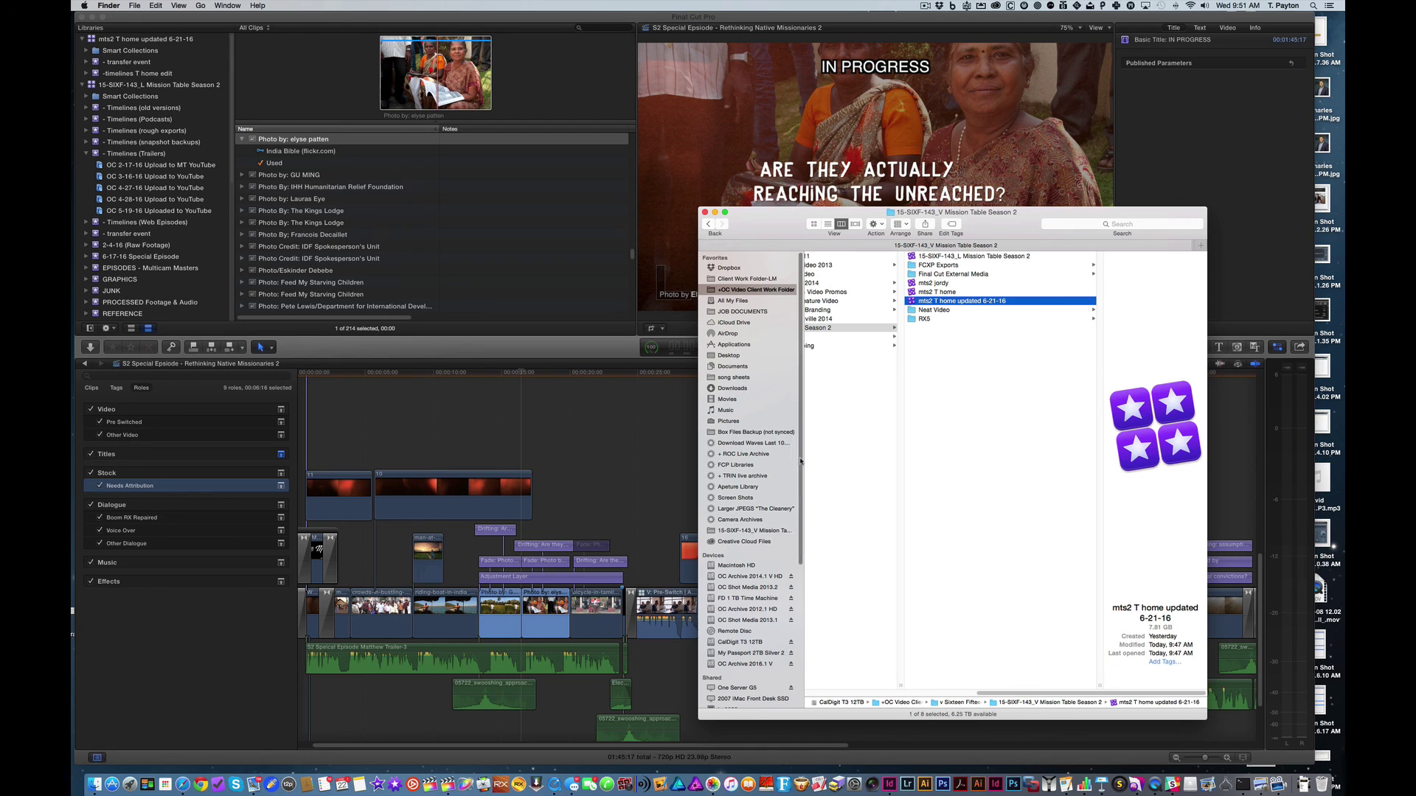
{"action": "left_click", "coordinate": [405, 358]}
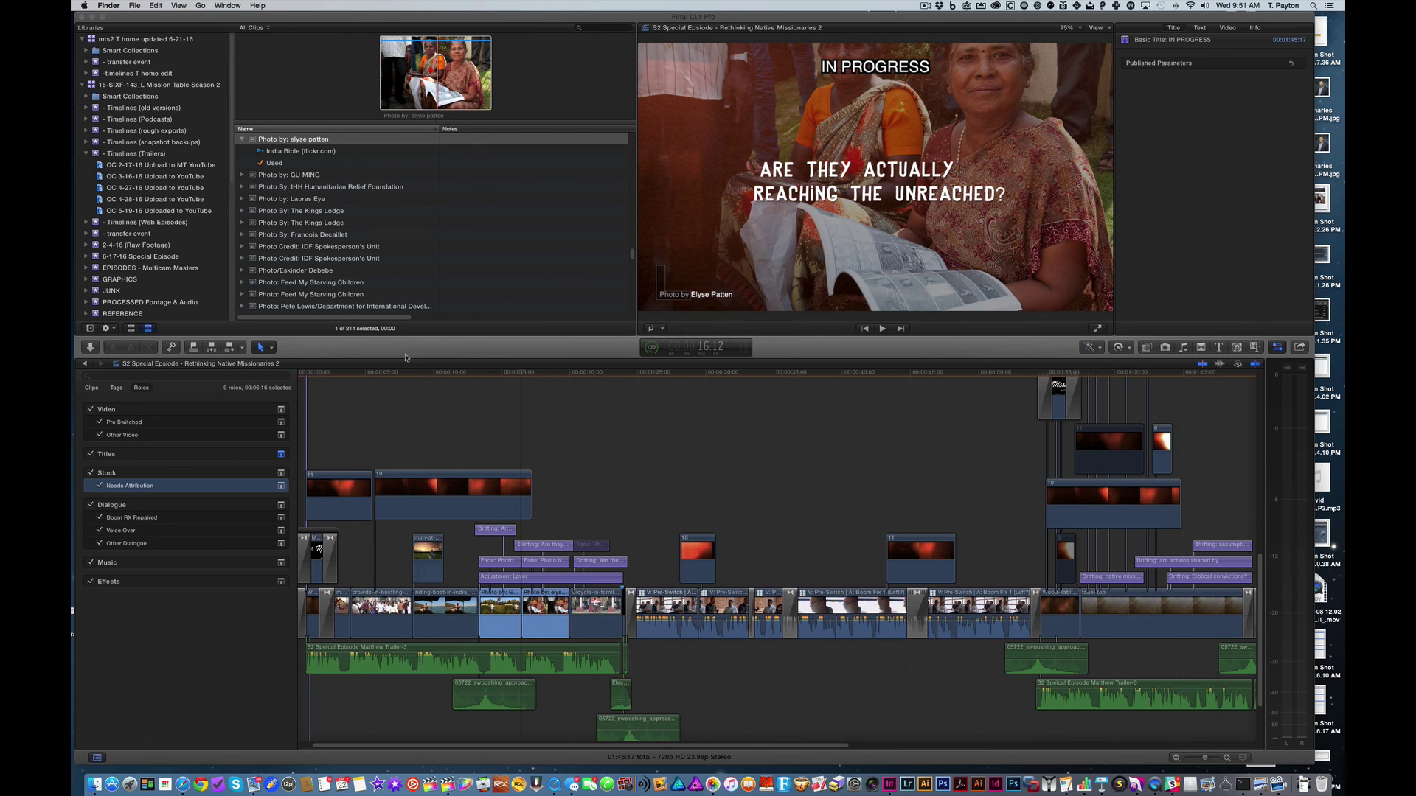
- Move the playhead back to about 9:19, on the sunset walking shot
{"action": "left_click", "coordinate": [479, 375]}
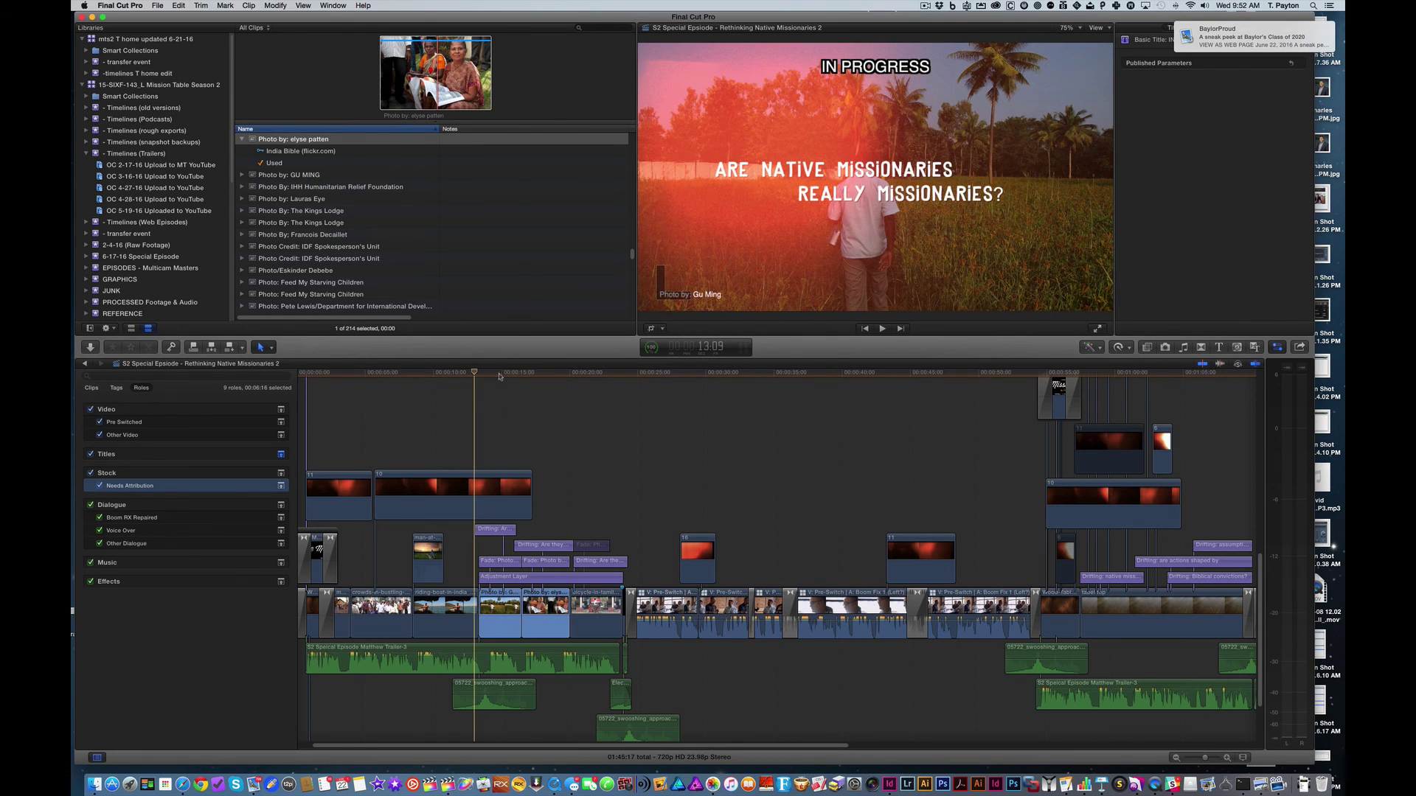
{"action": "left_click", "coordinate": [443, 373]}
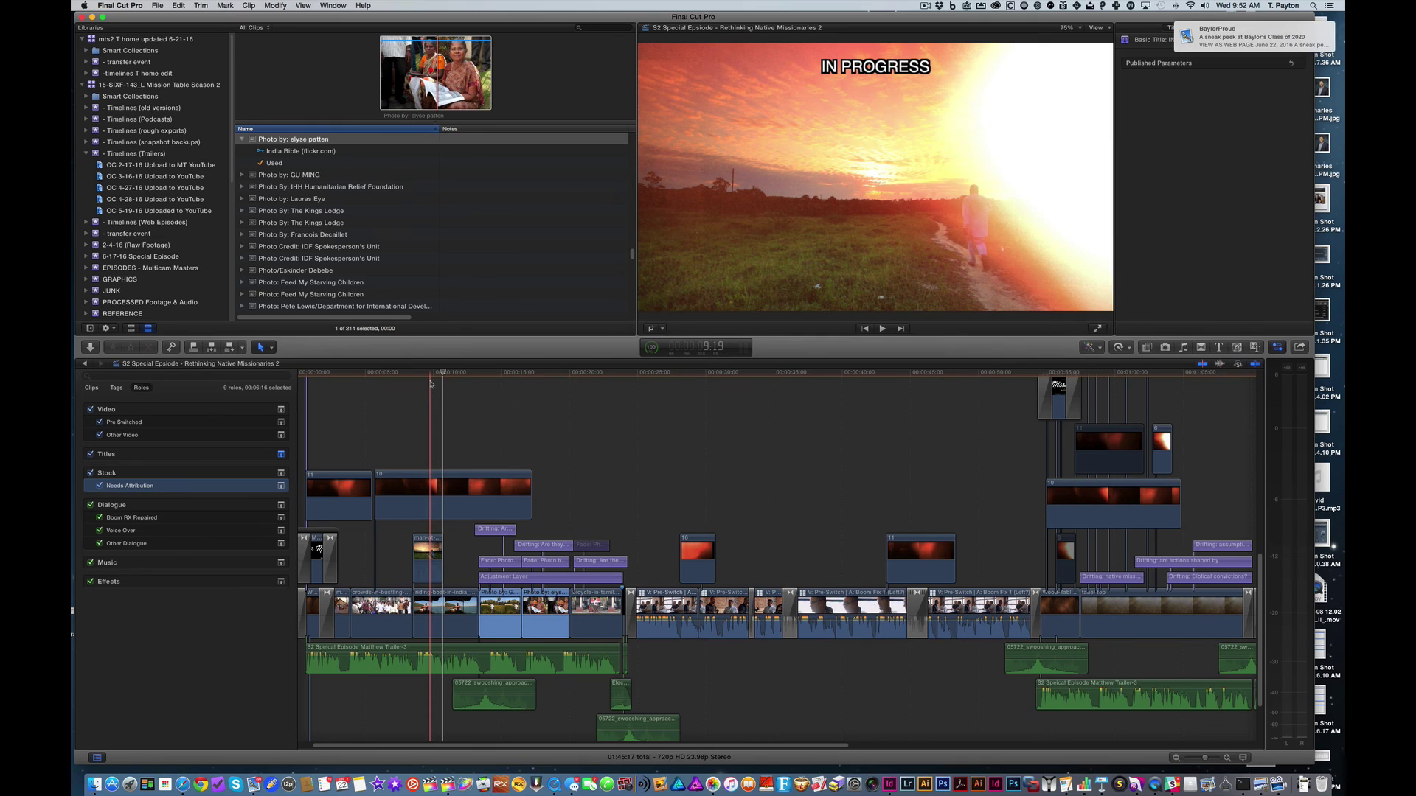